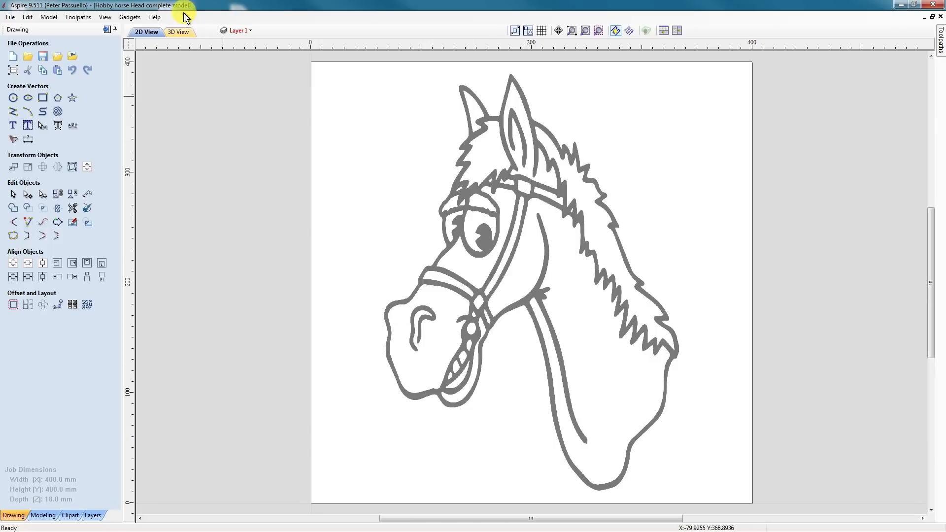
- Inspect the finished horse head model at an angle in the 3D view, and return to the 2D view
click(183, 31)
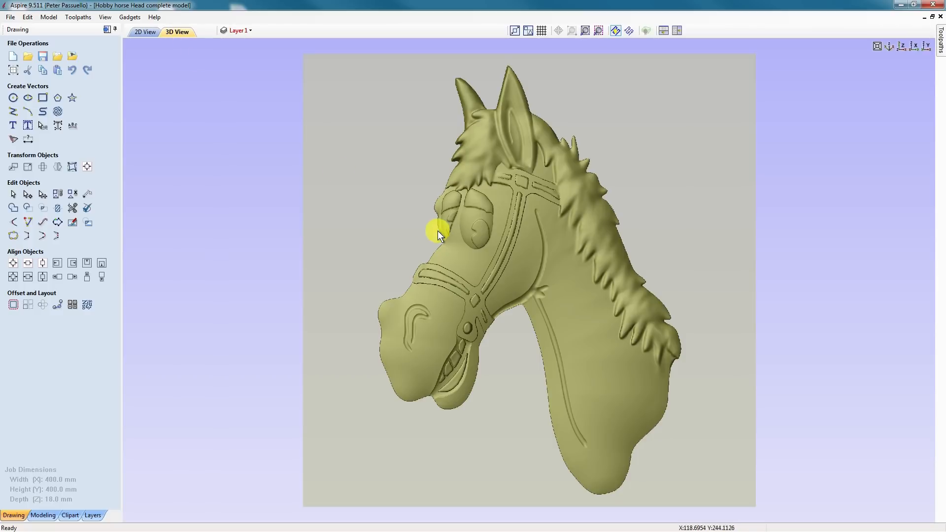
mouse_move(465, 256)
mouse_down()
mouse_move(481, 249)
mouse_move(626, 273)
mouse_move(661, 258)
mouse_move(676, 223)
mouse_up()
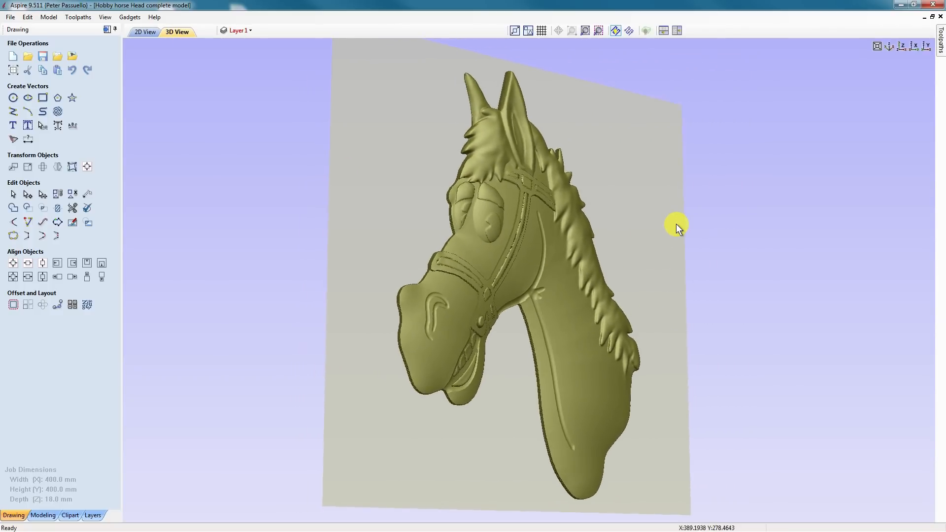
key(F2)
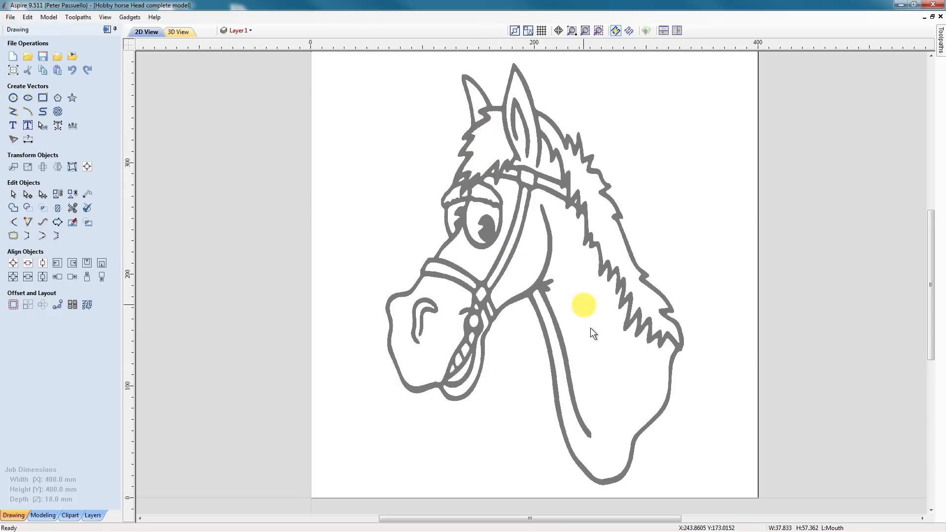
- Show the Horse Head layer and hide the Bitmap Layer, leaving only the head's outline
click(93, 515)
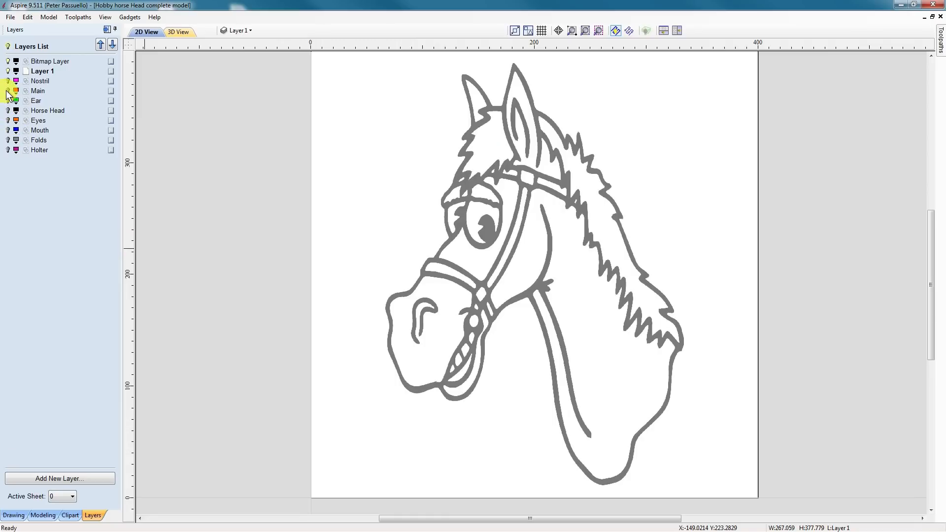
click(7, 111)
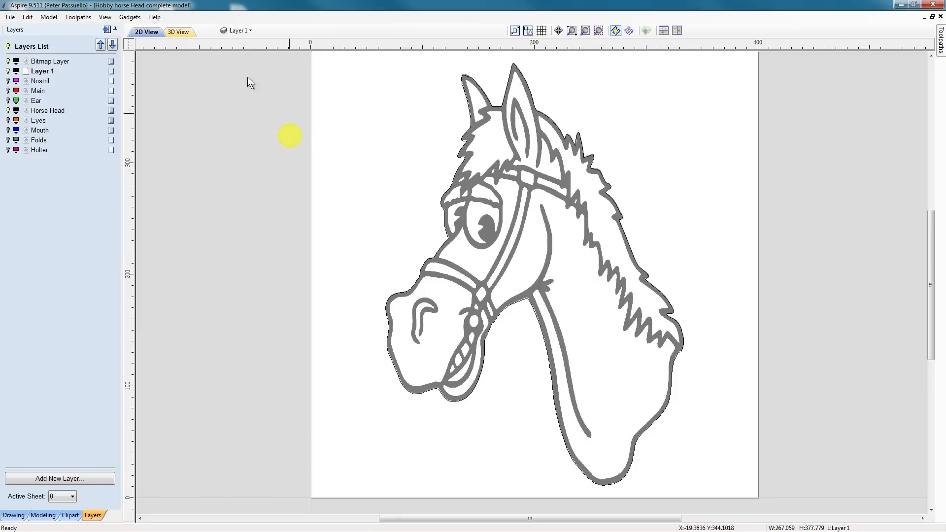
click(8, 61)
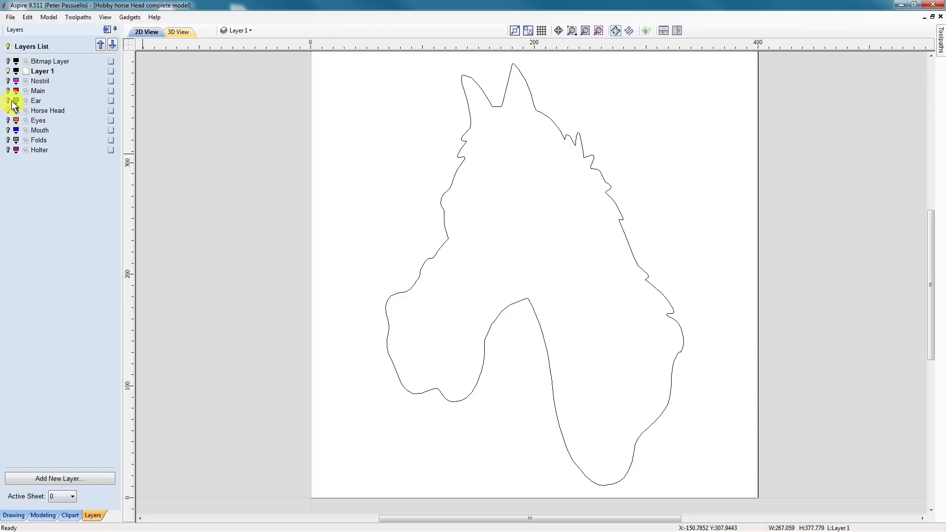
- Show the Main layer and select its forelock and mane outlines in turn to examine them
click(25, 119)
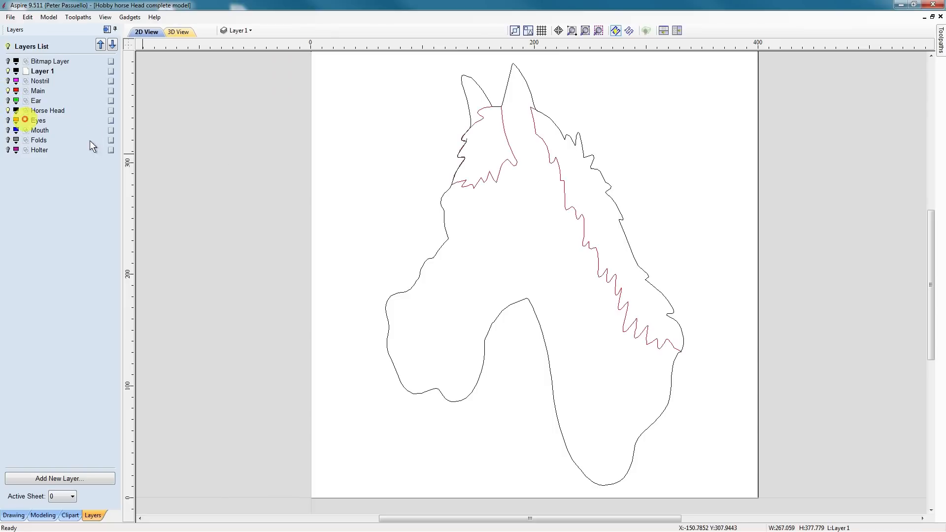
click(502, 115)
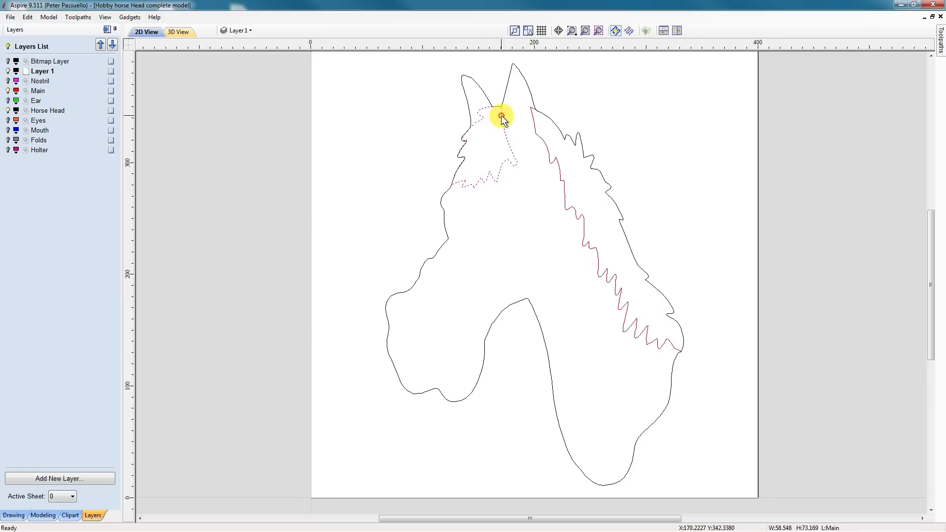
click(535, 125)
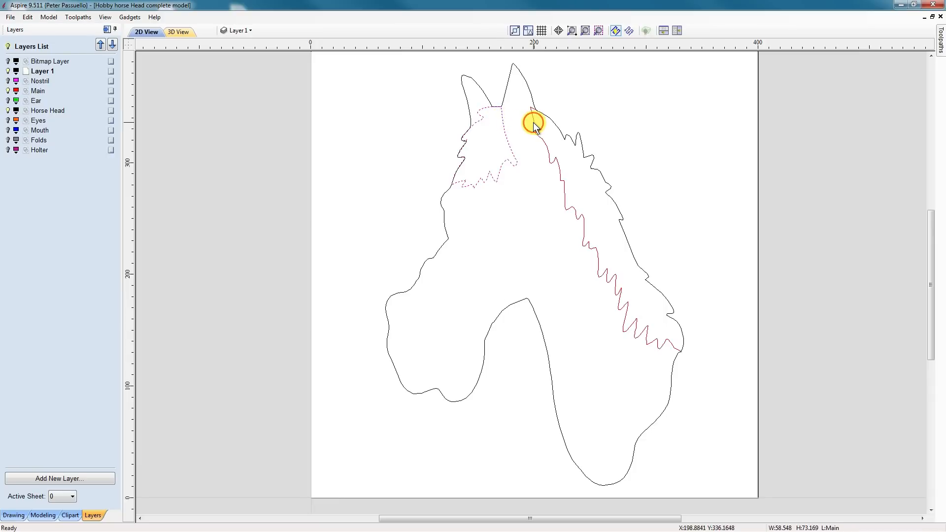
- Show the Nostril and Ear layers and examine the near ear's outer and inner outlines by selecting them
click(8, 82)
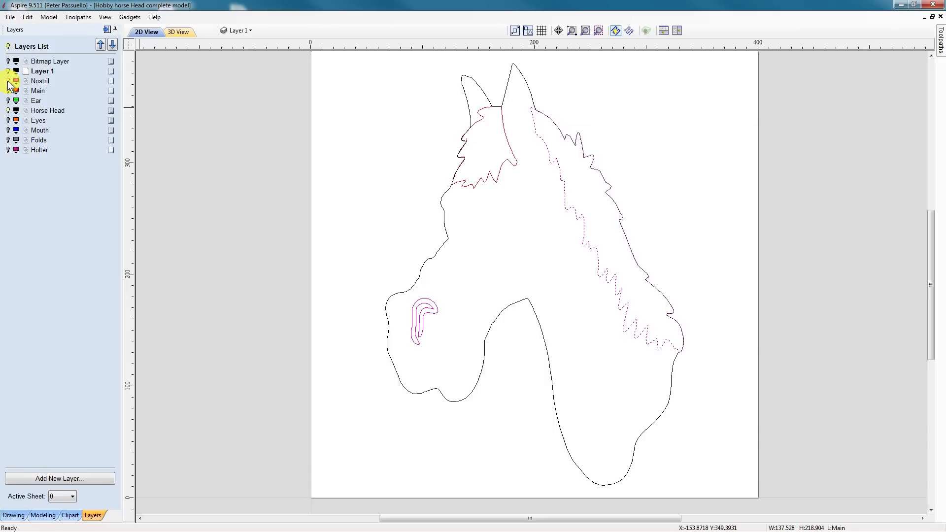
click(8, 100)
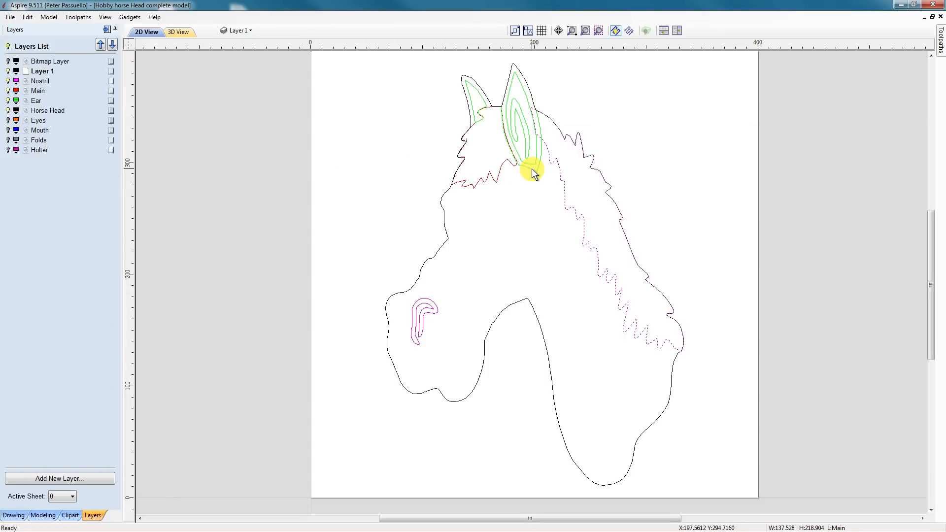
click(533, 169)
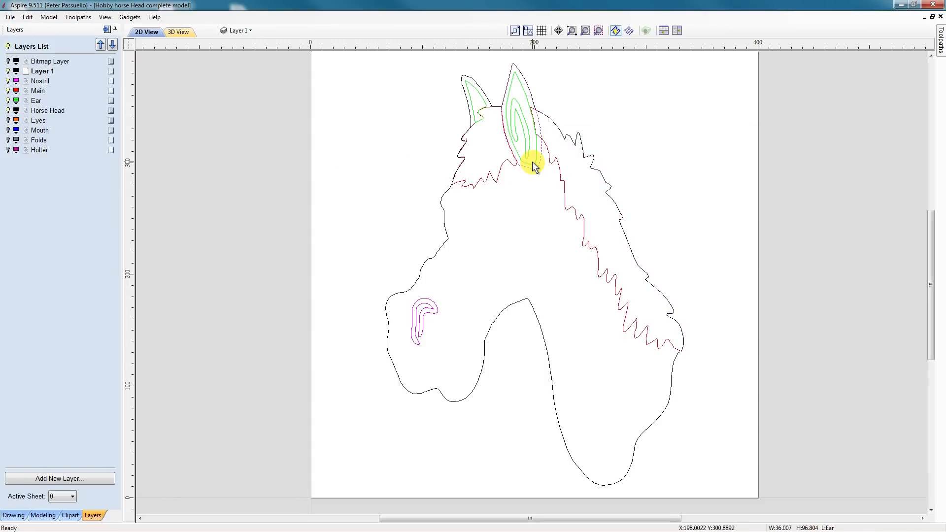
click(528, 156)
click(526, 161)
click(530, 154)
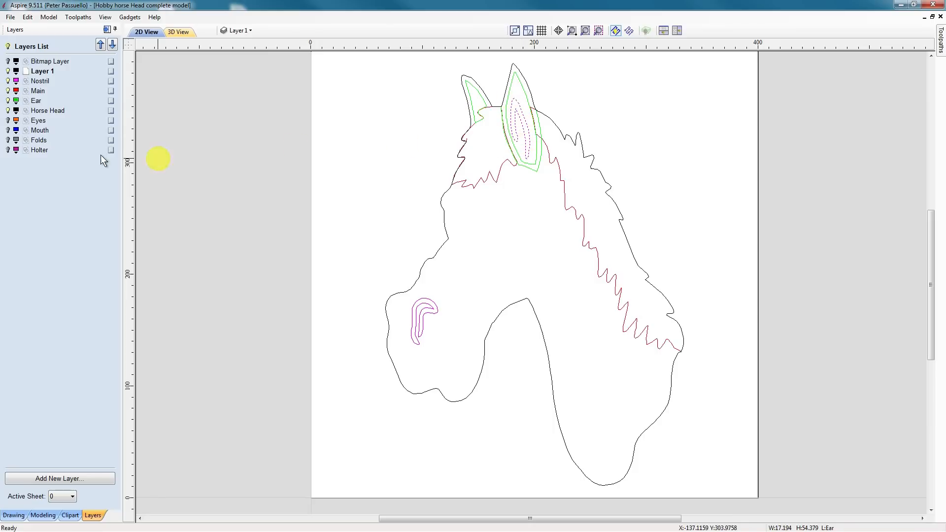
- Show the Eyes layer and examine the near eye's outline, pupil and eyelid by selecting each
click(8, 121)
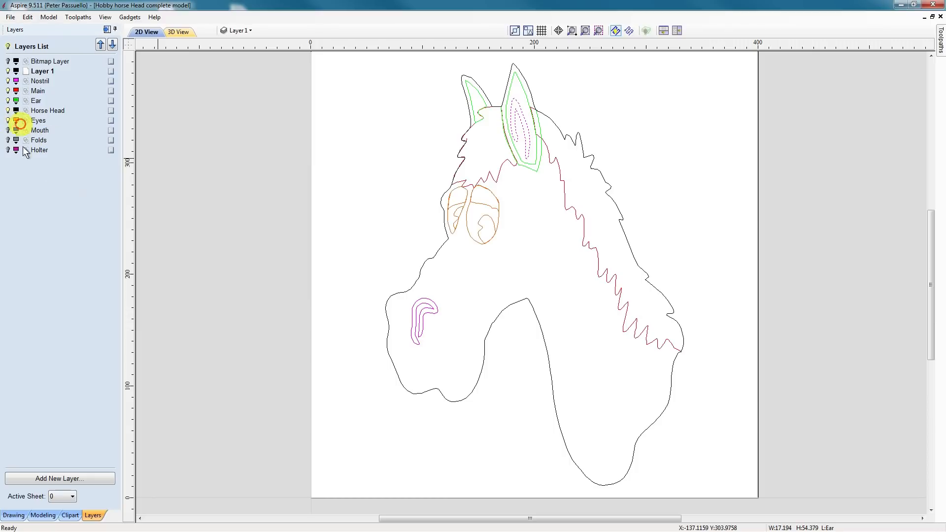
click(498, 215)
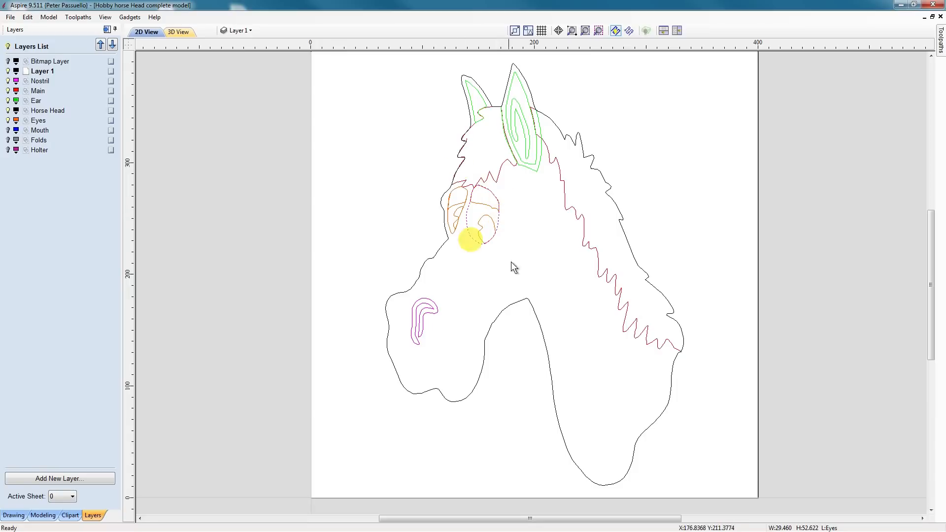
click(494, 216)
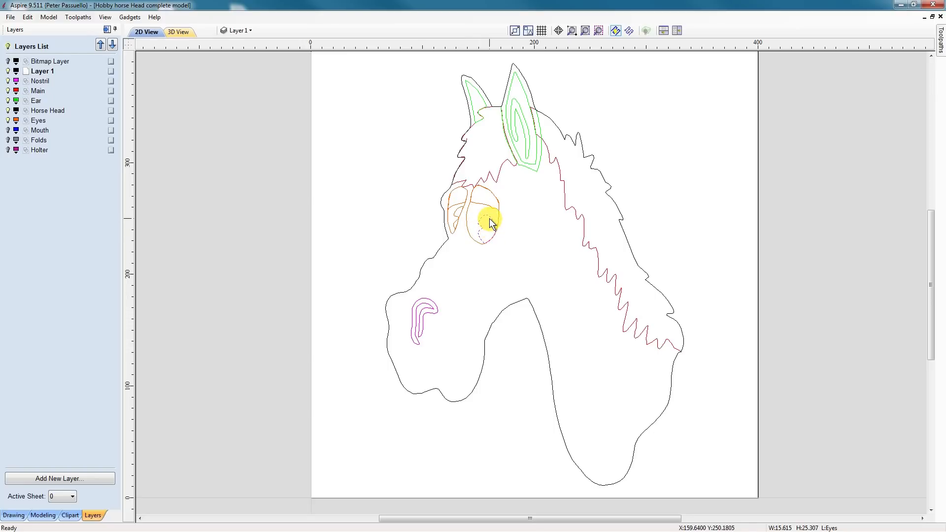
click(494, 208)
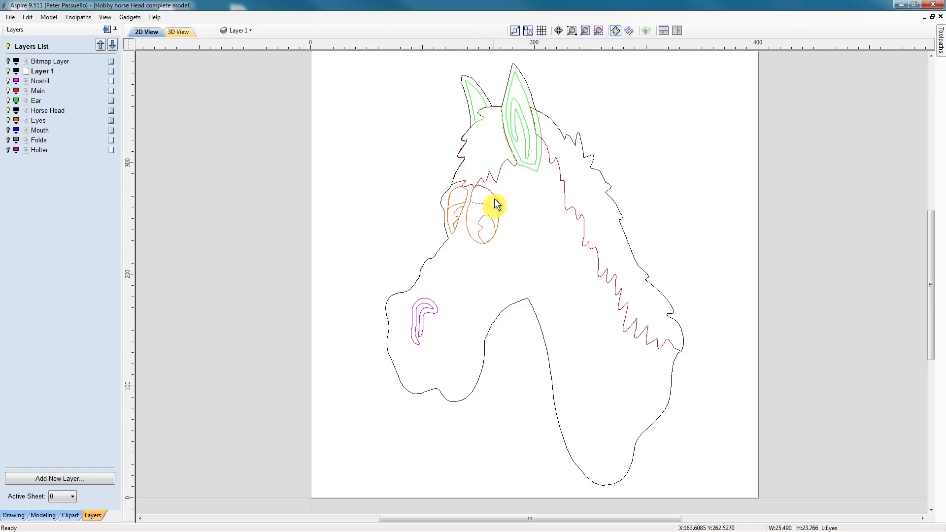
- Show the Mouth, Folds and Holter layers to examine the mouth, skin fold and halter vectors
click(8, 130)
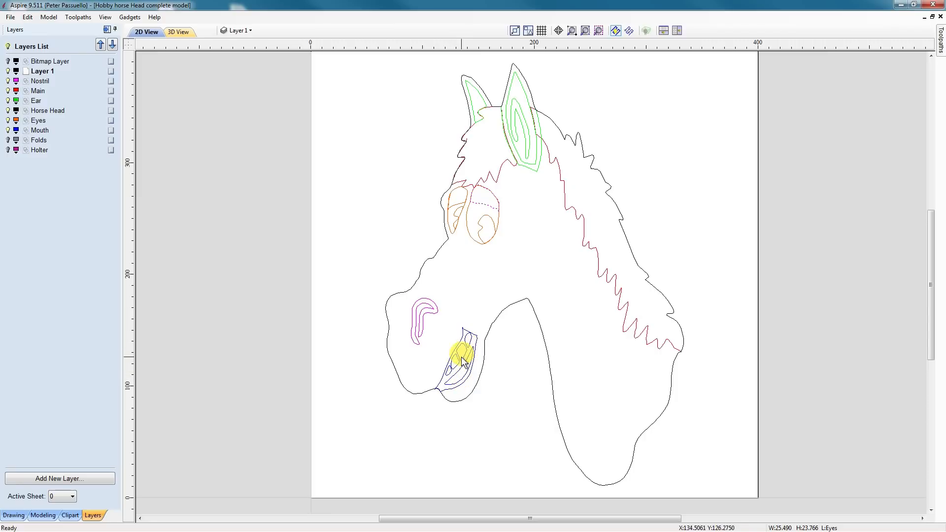
click(8, 150)
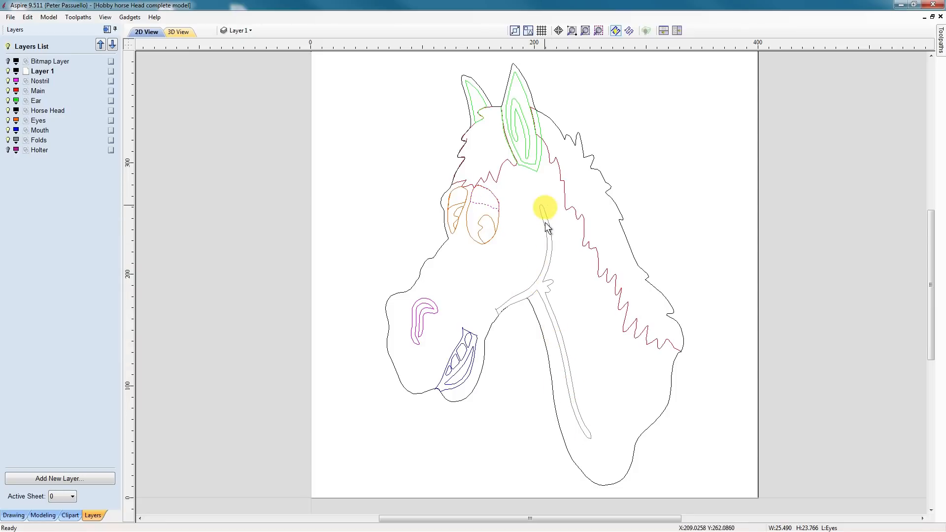
click(8, 150)
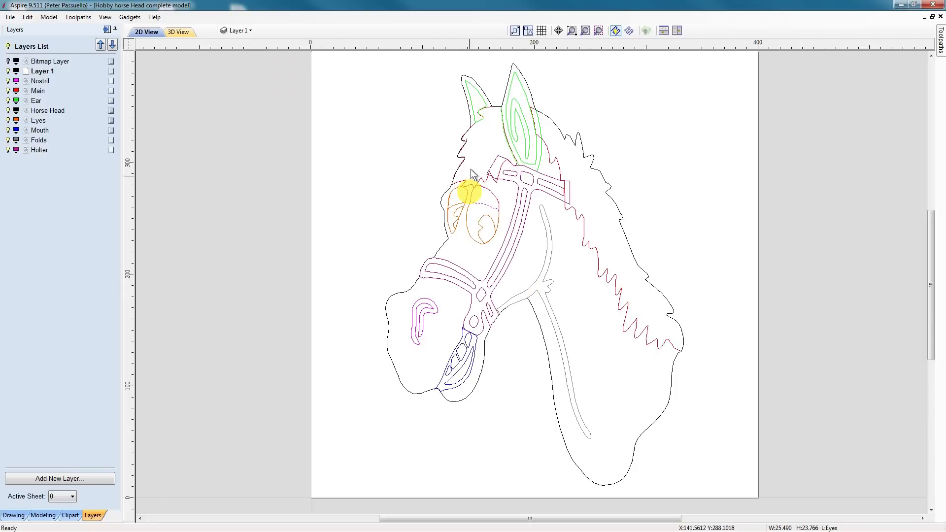
click(360, 276)
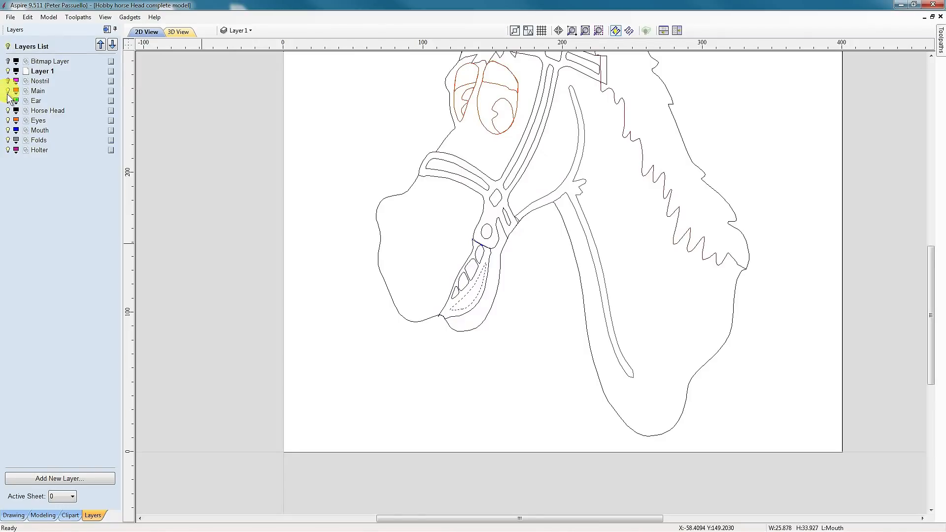
- Hide the Nostril, Main, Ear, Eyes, Mouth, Folds and Holter layers, keeping the Horse Head layer displayed
click(7, 91)
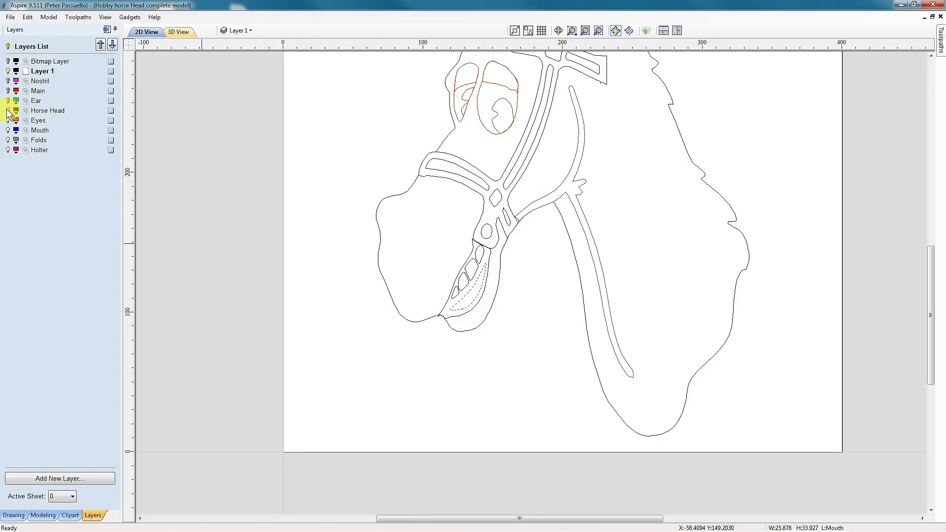
click(8, 120)
click(8, 130)
click(8, 139)
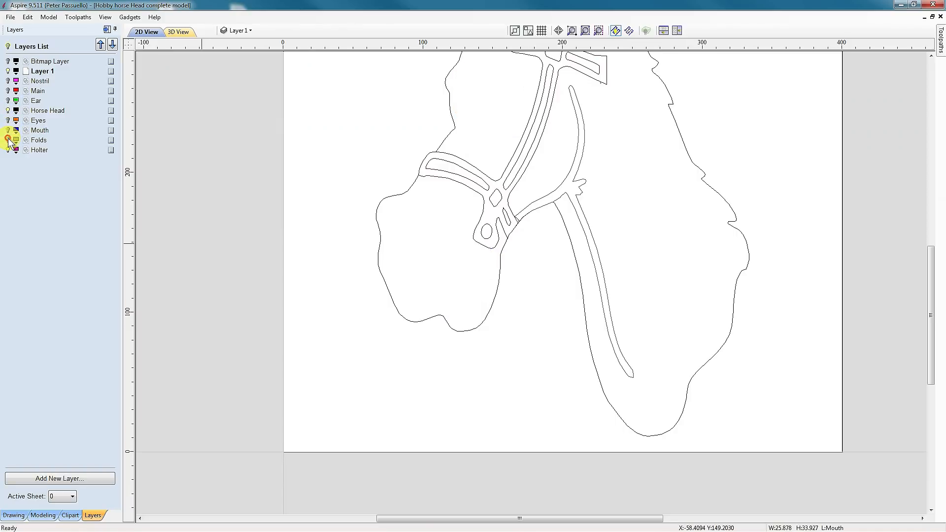
click(8, 150)
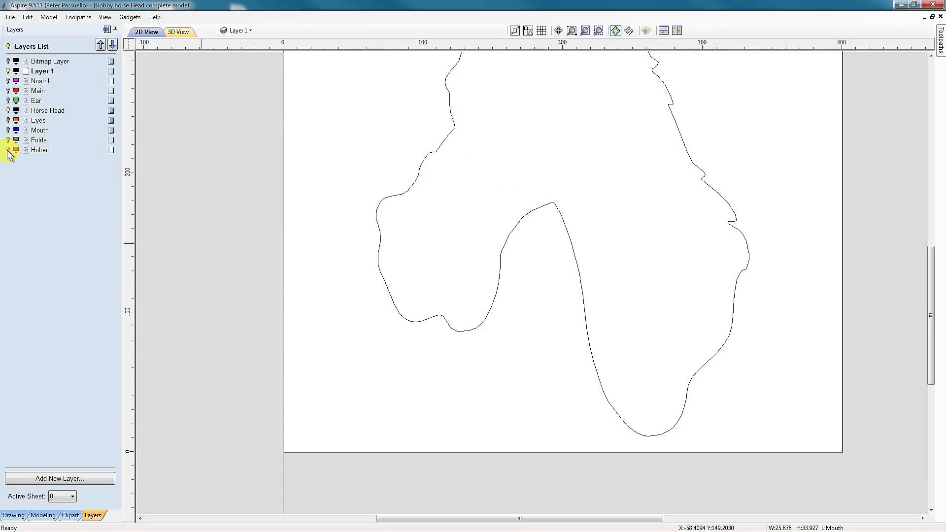
- Tile the 2D and 3D views side by side, with the 3D view looking straight down the Z axis
click(676, 31)
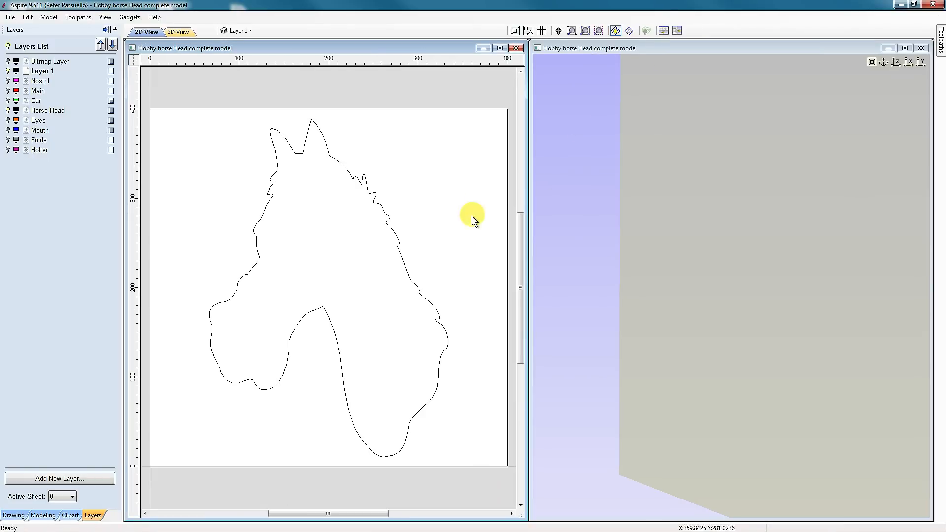
click(897, 63)
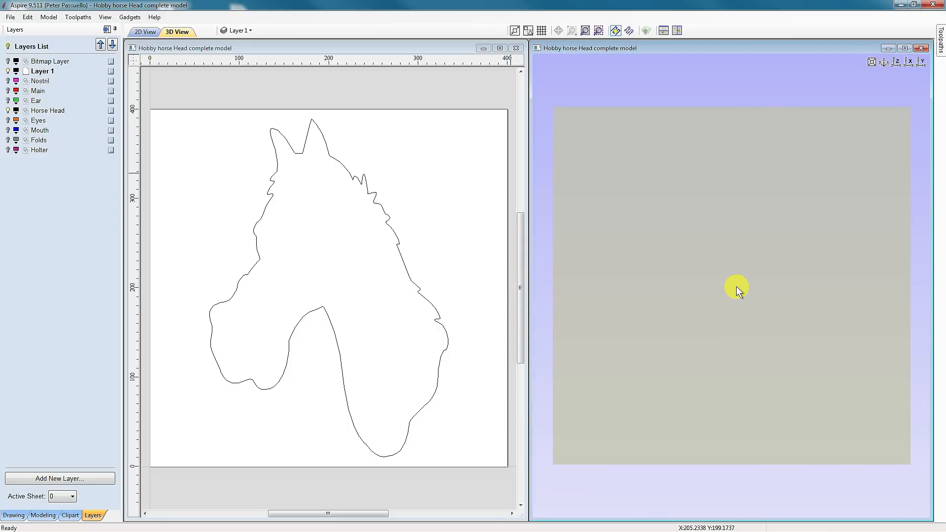
- Create a rounded shape named "Base" from the horse head outline with 30° angle, 3 mm base height and scaling to exactly 9 mm
click(44, 515)
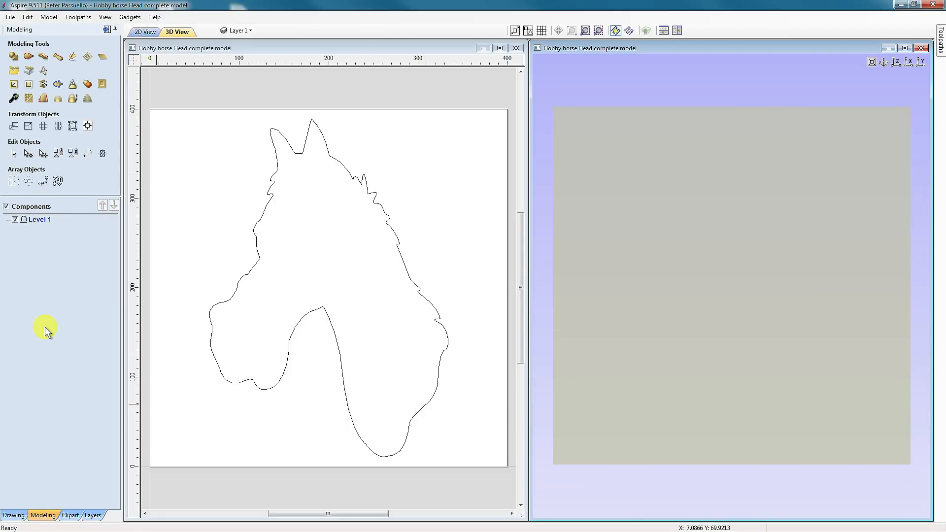
click(256, 244)
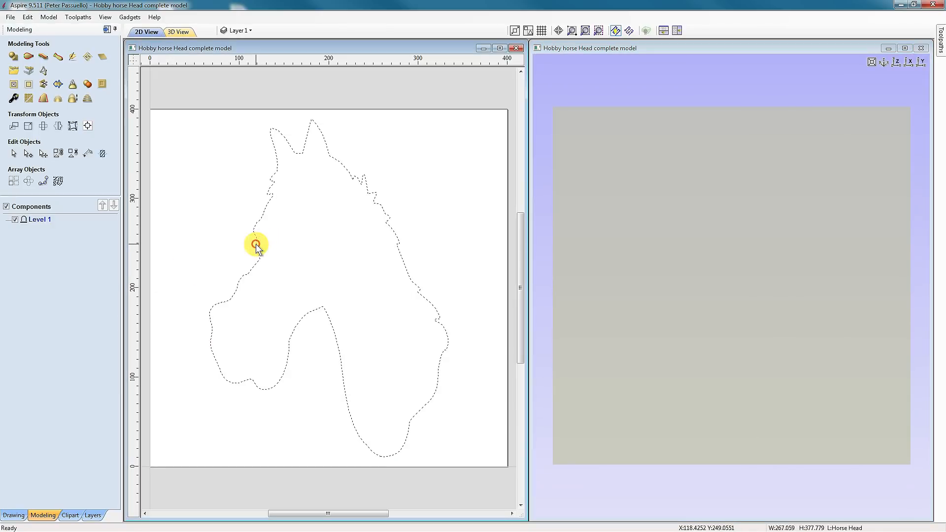
click(13, 59)
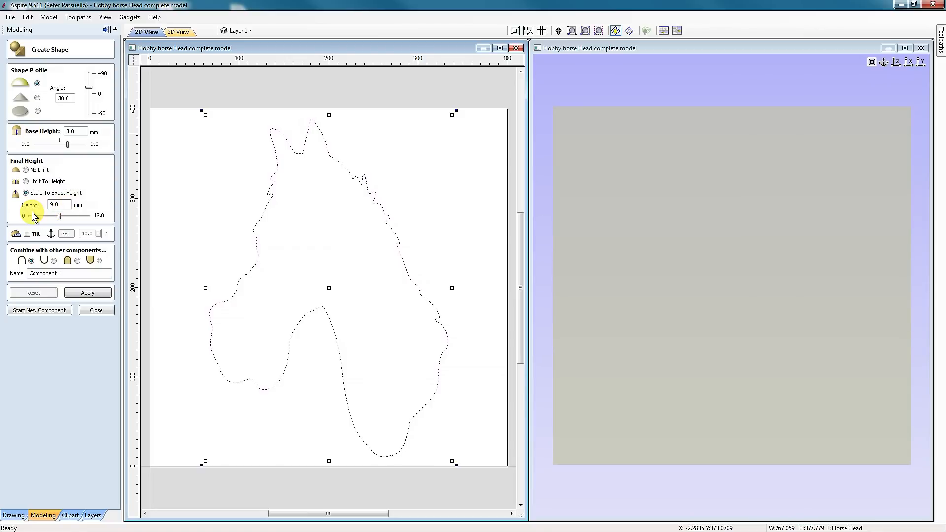
double_click(65, 274)
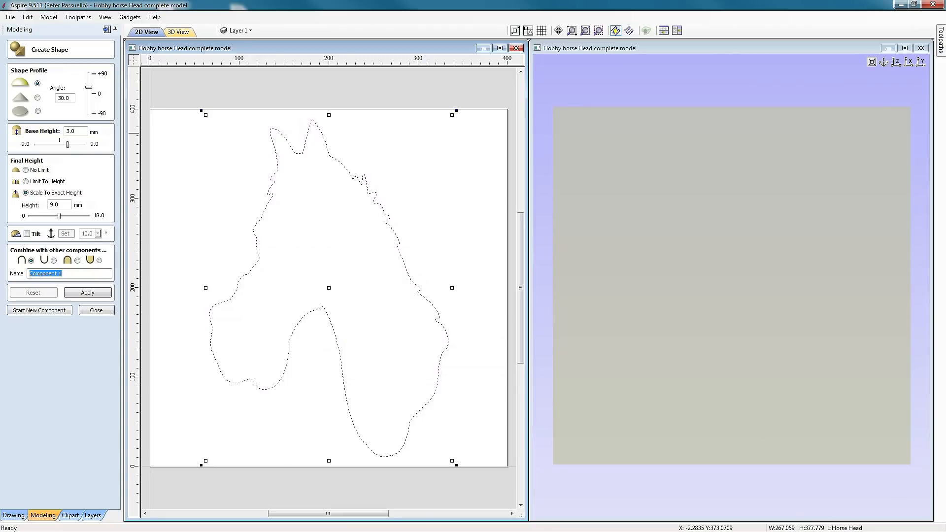
text(Base)
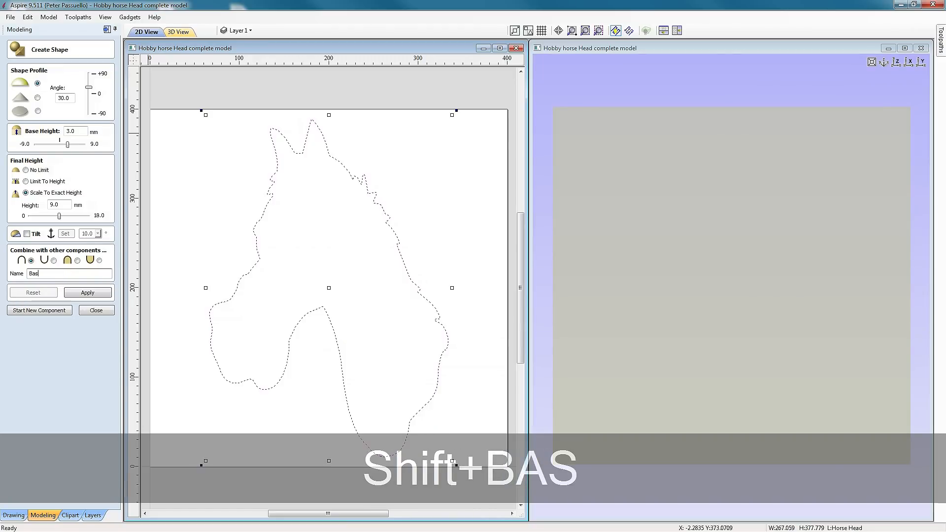
click(88, 293)
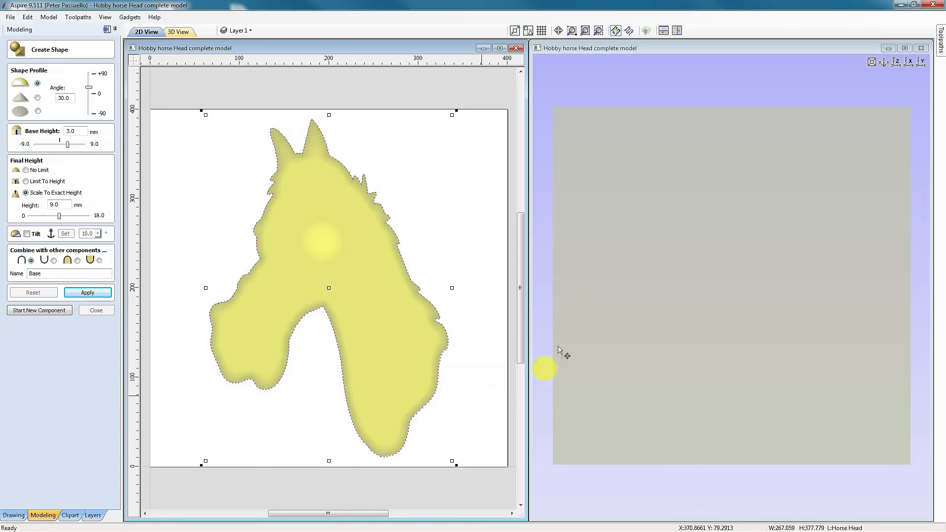
- Change the Base shape's final height to No Limit and set its rounded profile angle to 59.4°
drag(724, 386, 723, 293)
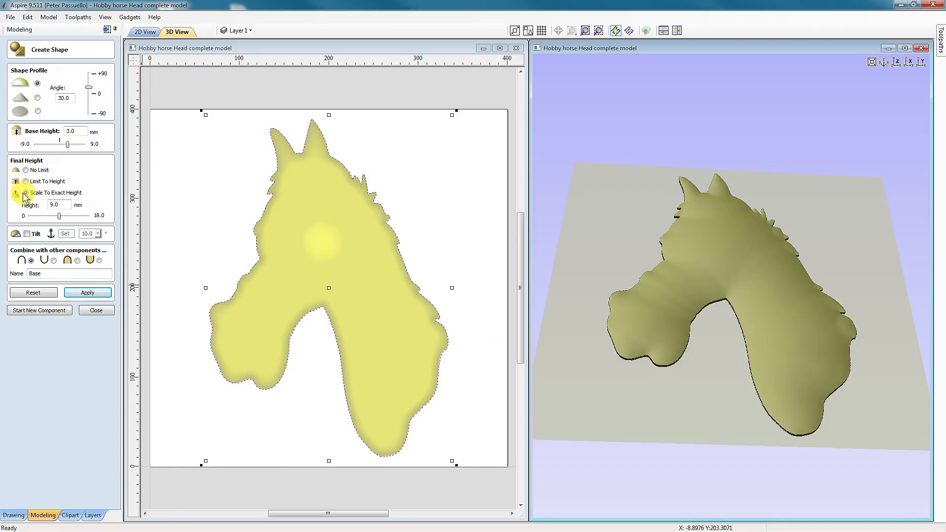
click(26, 171)
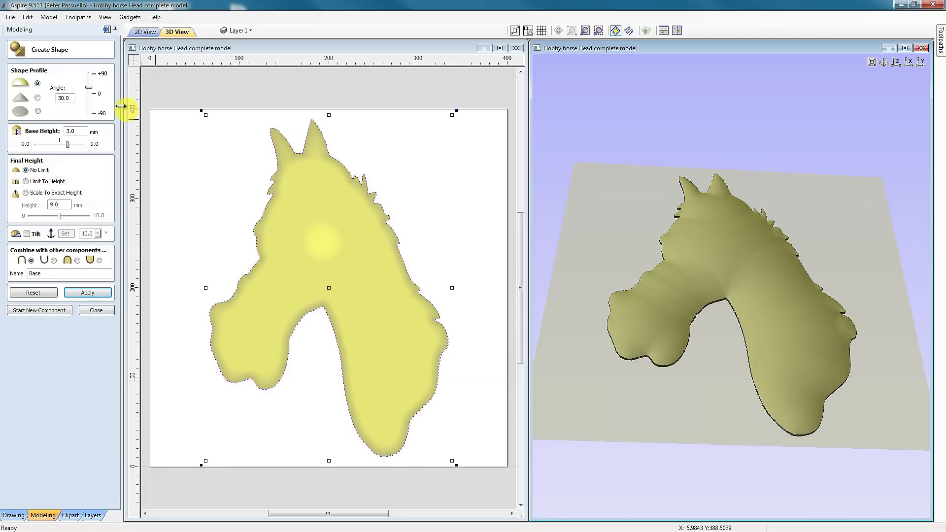
click(90, 85)
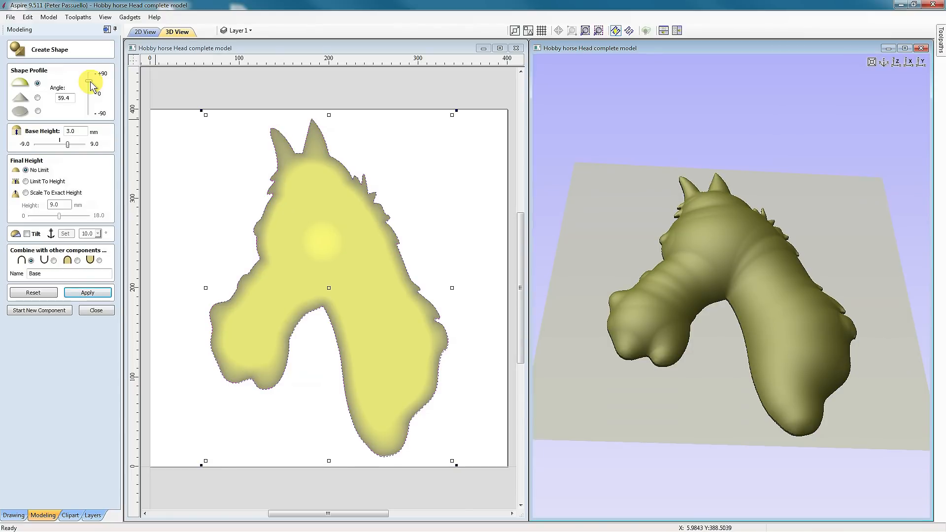
- Scale the Base shape to an exact height of 9 mm and finish the shape
click(27, 193)
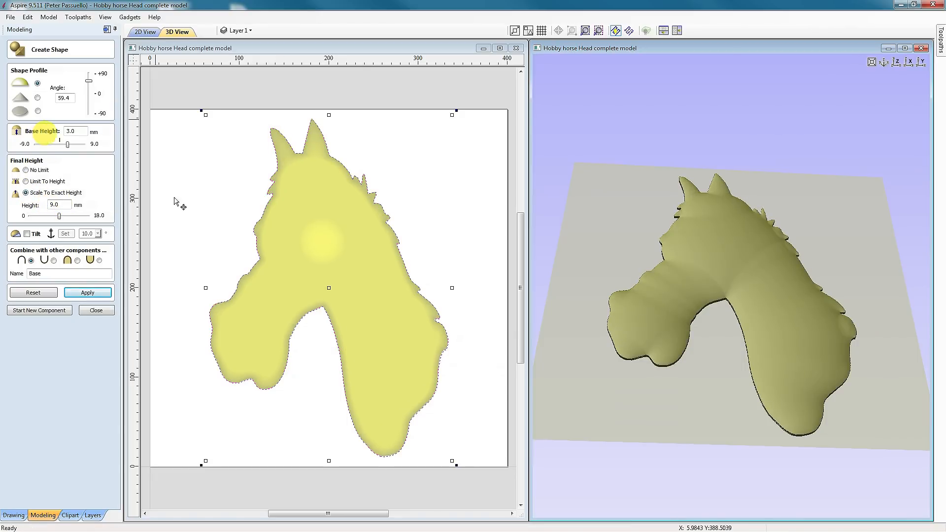
drag(702, 320, 686, 416)
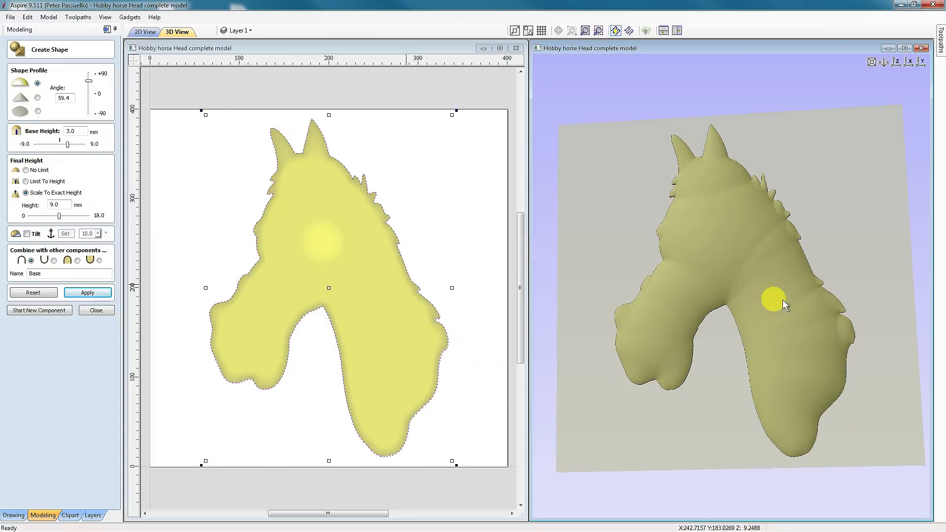
mouse_move(788, 219)
mouse_down()
mouse_move(803, 228)
mouse_move(797, 233)
mouse_up()
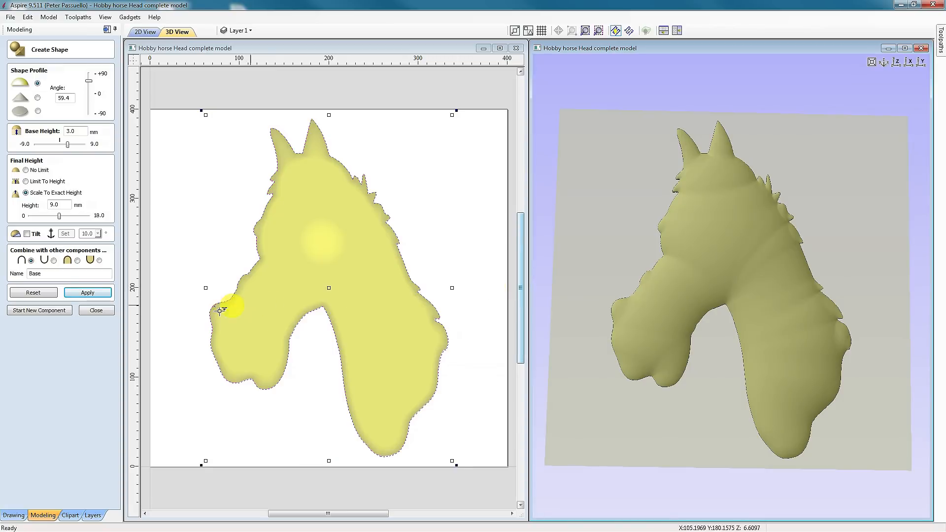
click(90, 312)
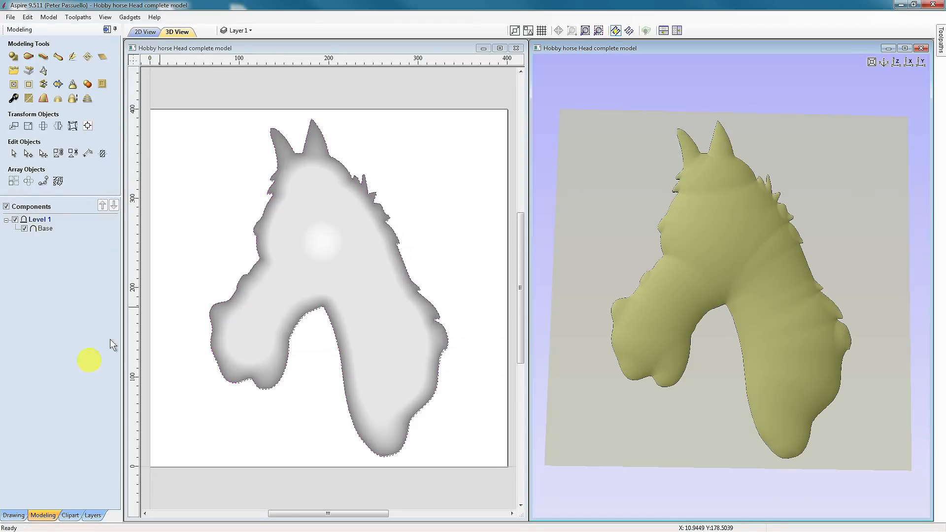
- Insert a new component level above Level 1 and name it "Detail"
mouse_move(43, 222)
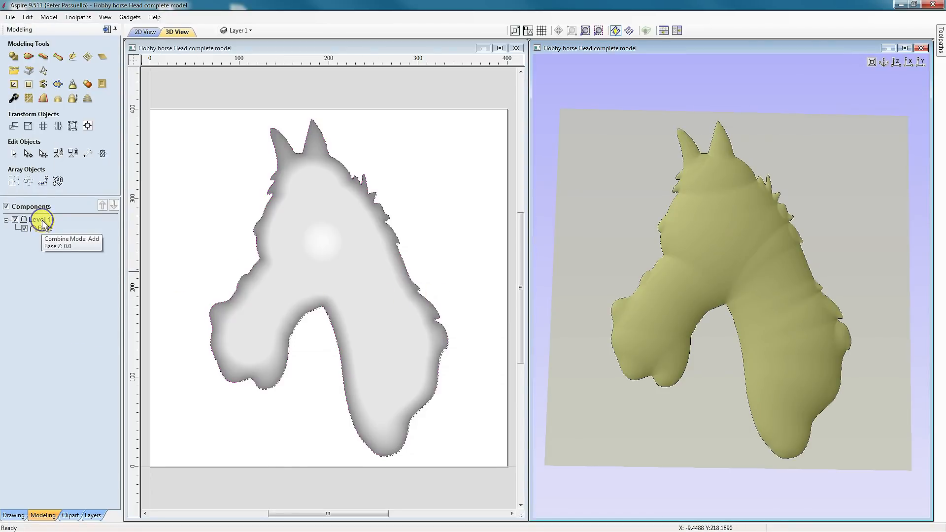
right_click(43, 221)
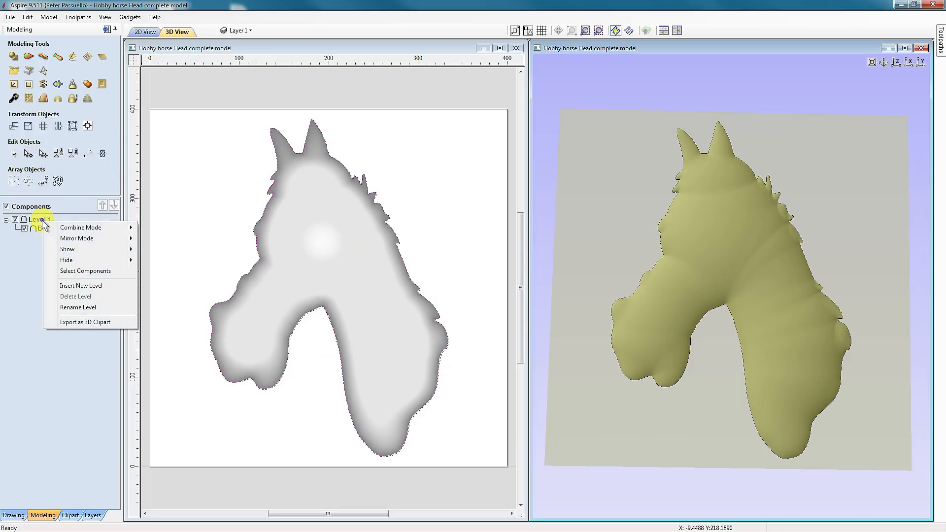
click(82, 286)
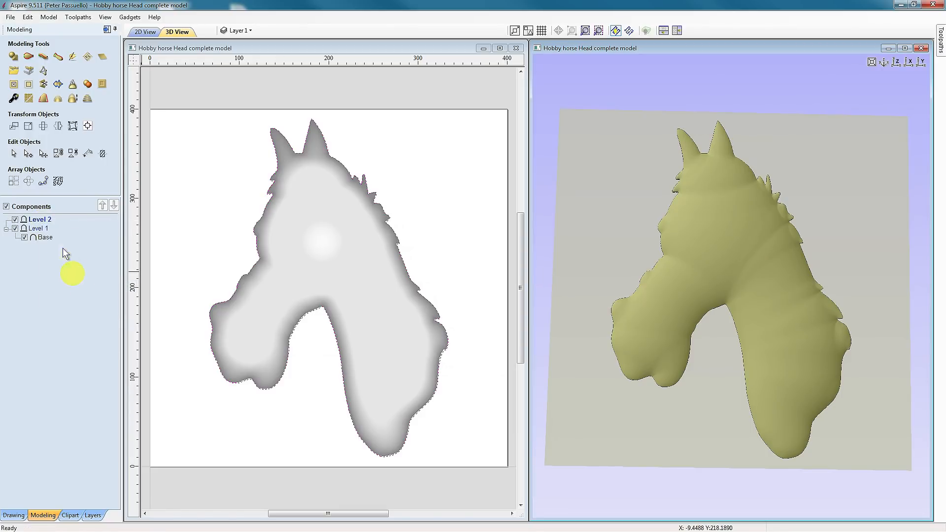
double_click(42, 220)
right_click(48, 222)
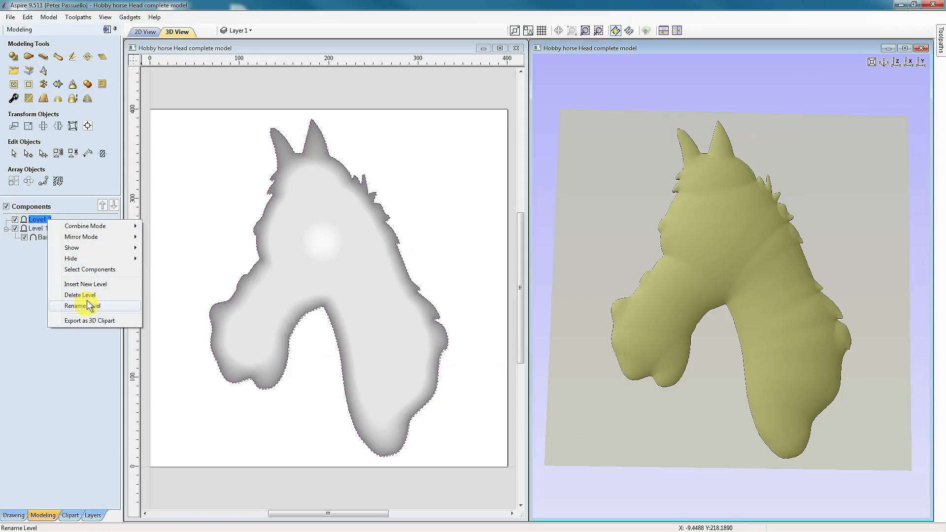
click(90, 306)
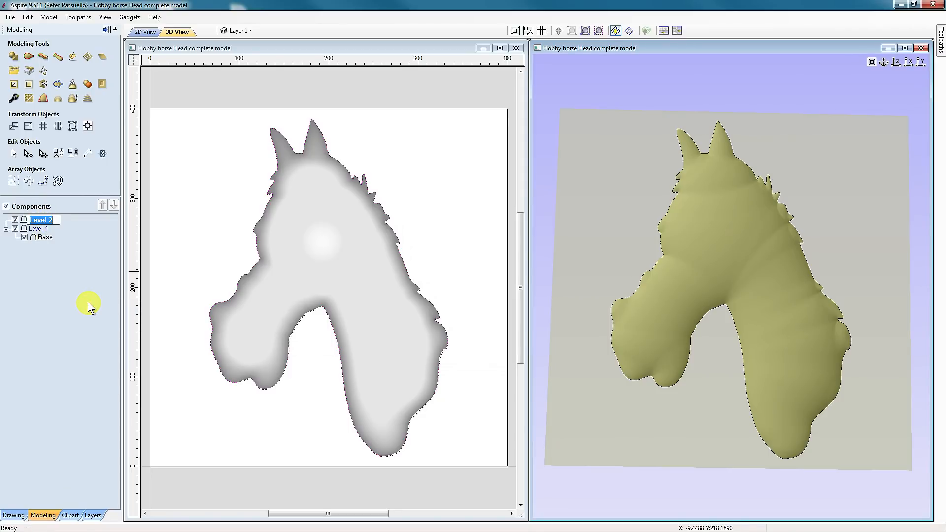
text(Detail)
click(88, 303)
- Rename Level 1 as "Base" and select the Detail level
click(41, 229)
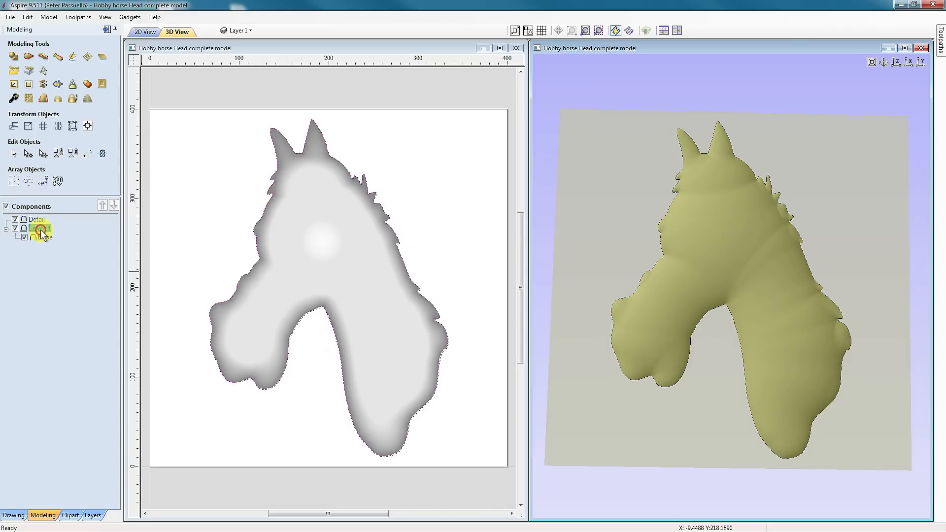
right_click(42, 231)
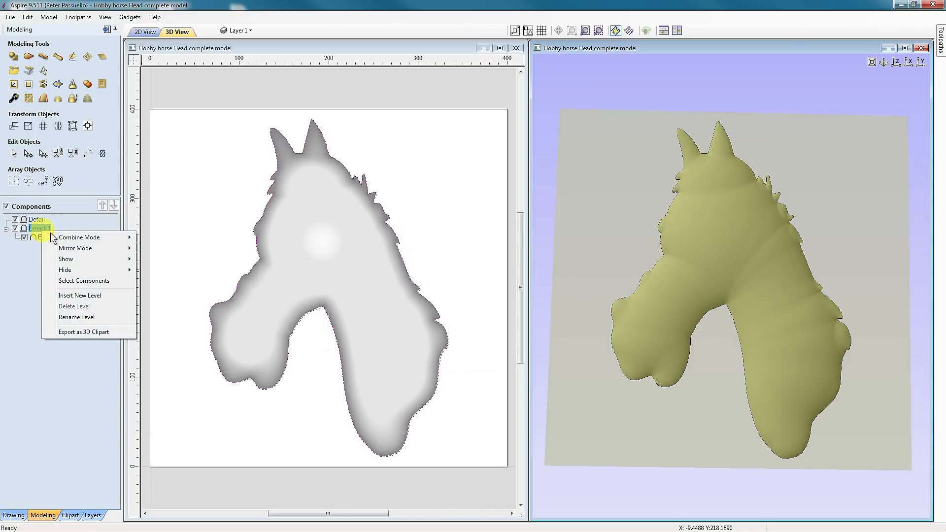
click(75, 316)
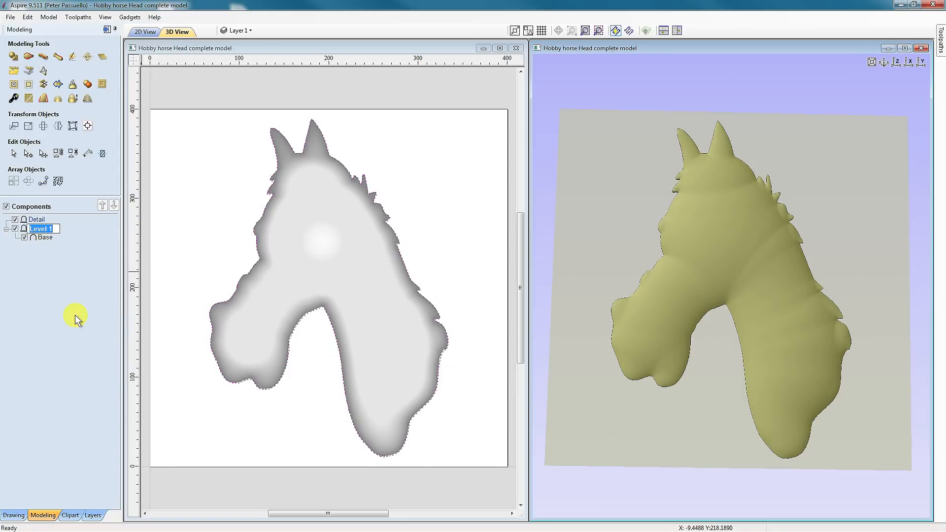
text(Base)
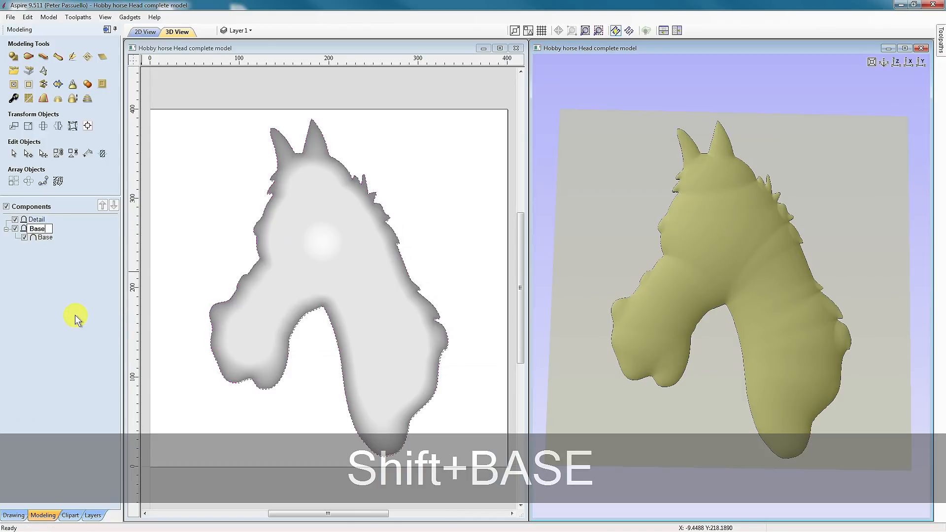
click(79, 302)
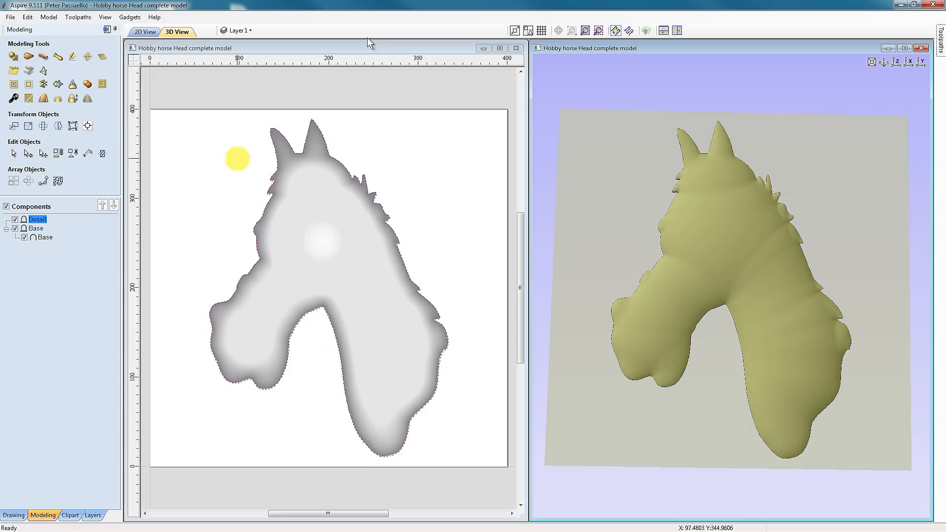
- Display the Main layer instead of Horse Head and create a rounded 30° shape from both mane vectors, scaled to exactly 4 mm
click(250, 30)
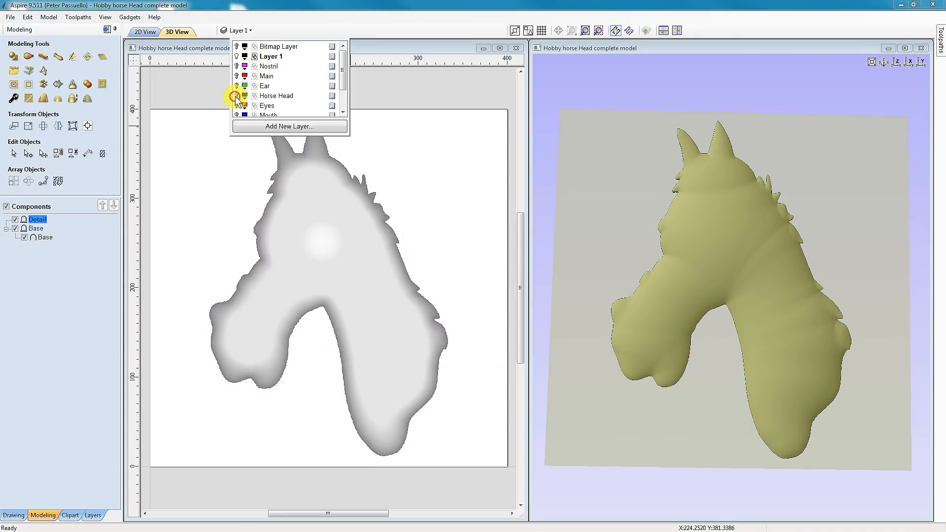
click(236, 76)
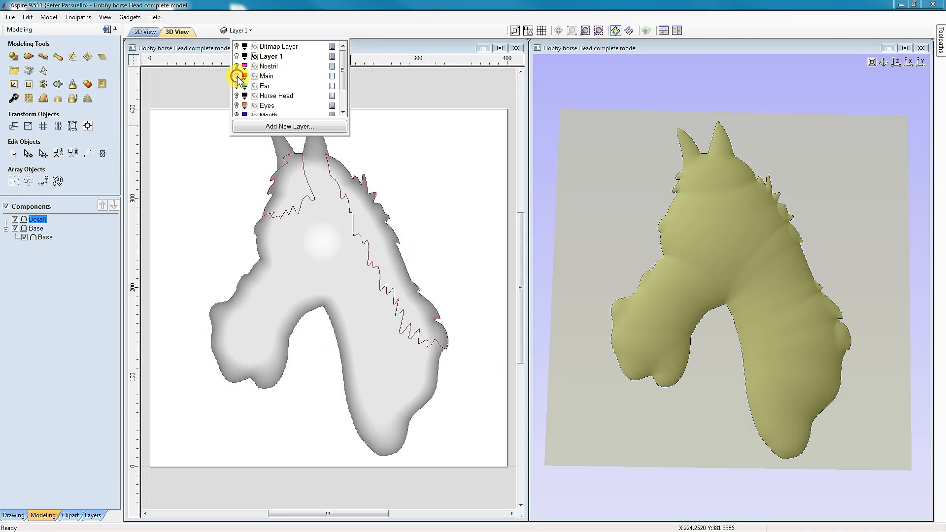
click(205, 189)
drag(239, 144, 463, 359)
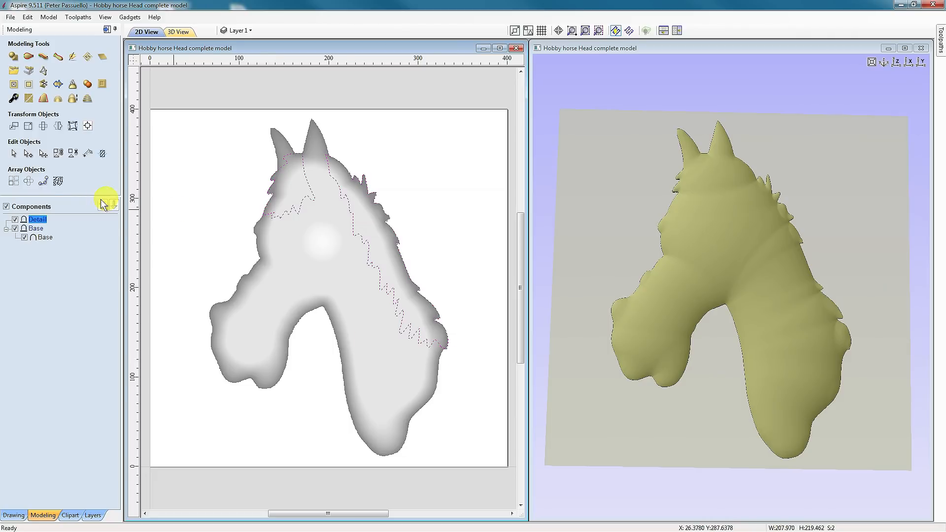
click(14, 57)
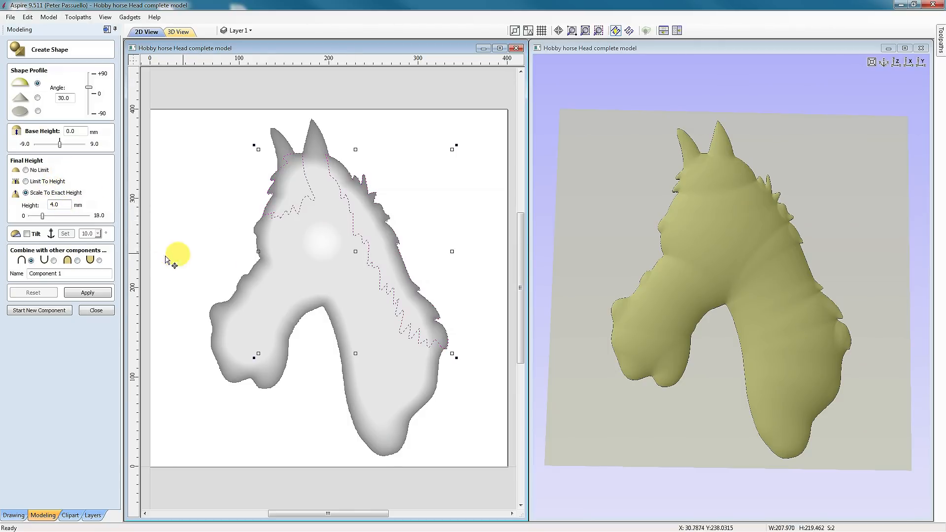
click(93, 292)
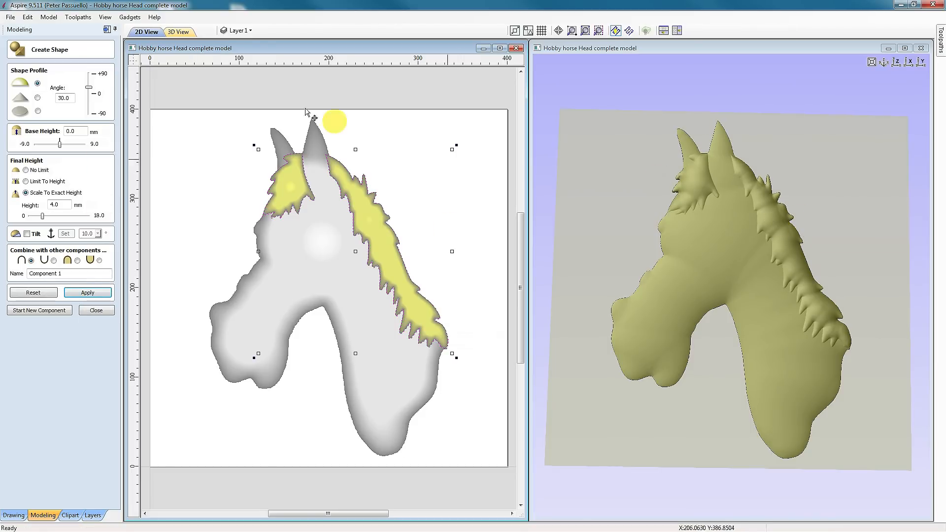
- Change the mane shape's final height to No Limit and set its rounded profile angle to 54°
drag(91, 92, 90, 90)
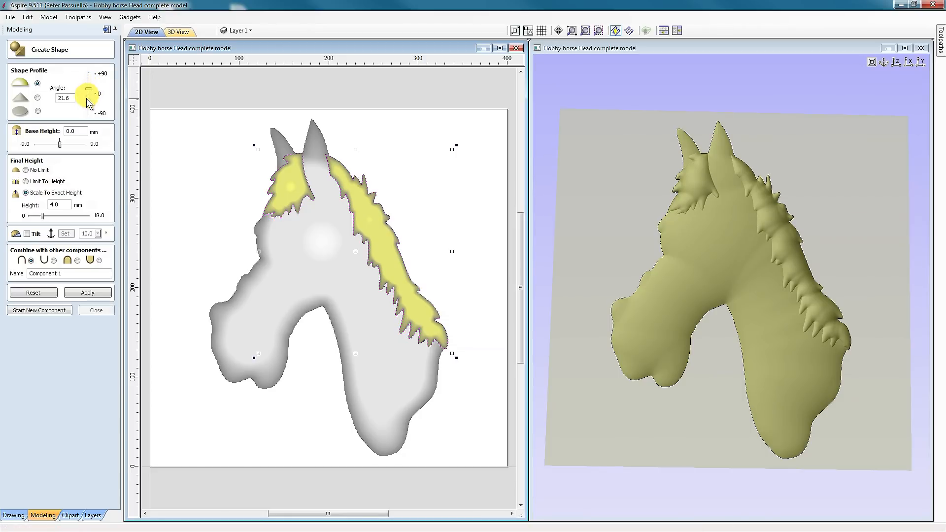
drag(90, 91, 89, 91)
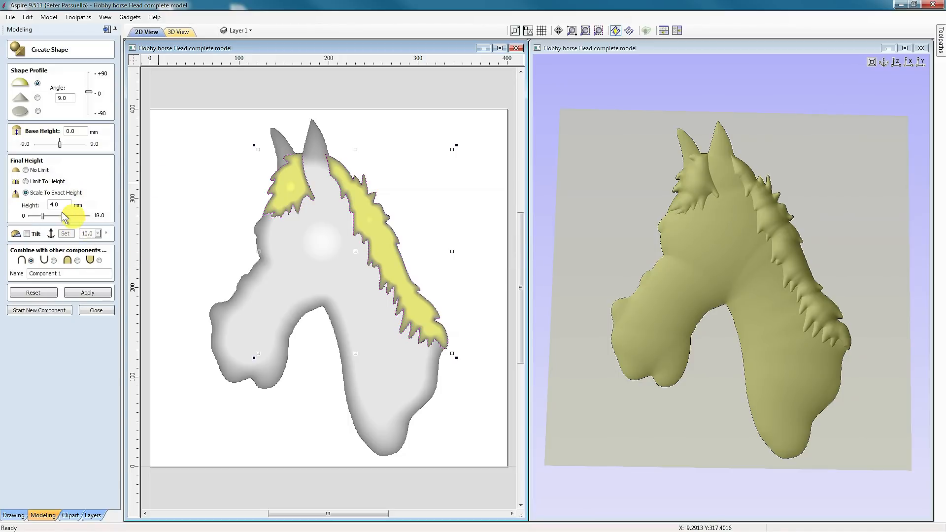
click(25, 170)
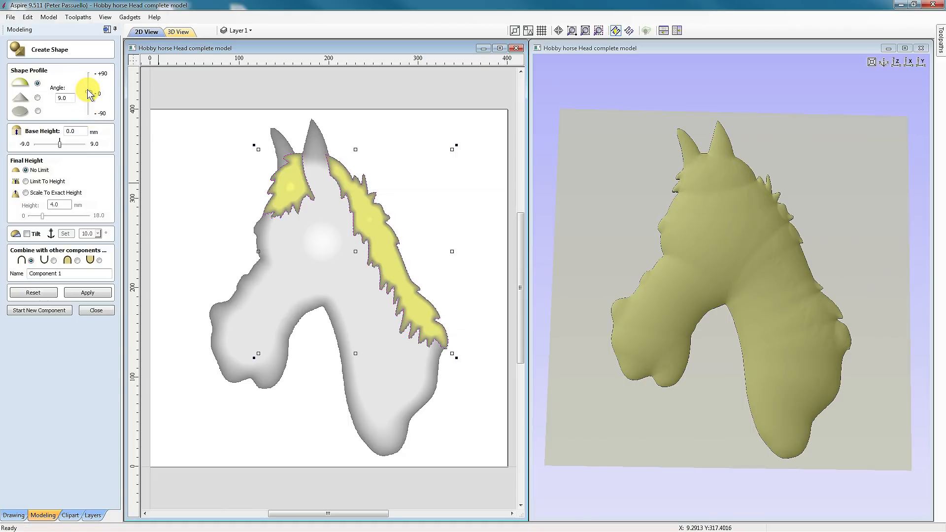
drag(89, 91, 91, 91)
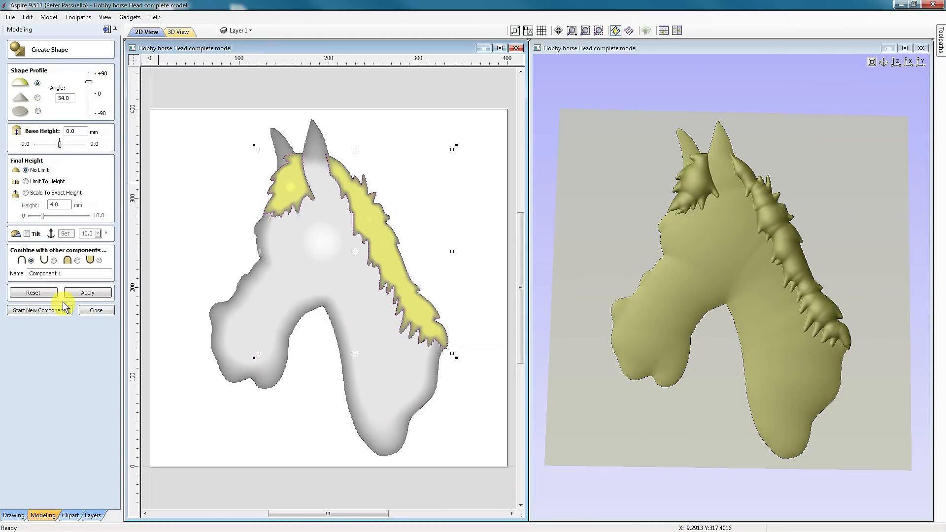
- Scale the mane shape to an exact height of 4 mm and finish the shape
click(25, 193)
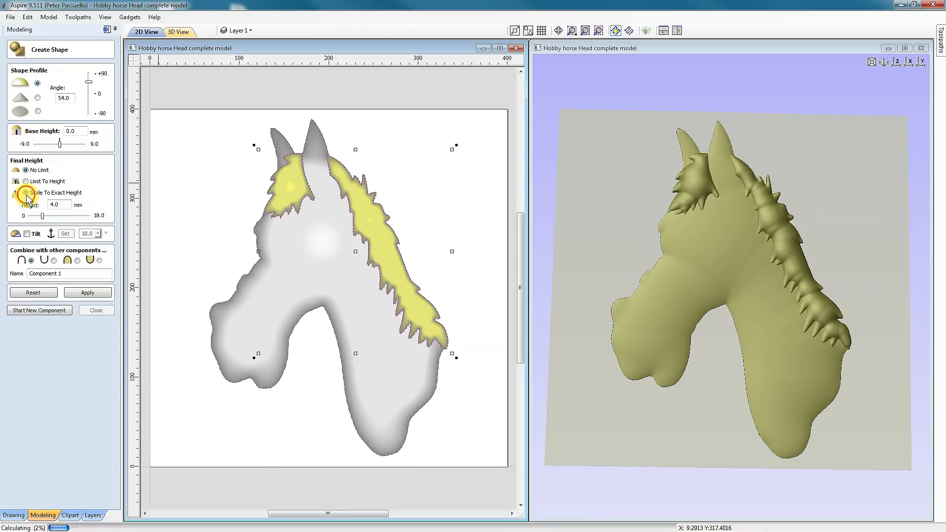
drag(633, 338, 809, 247)
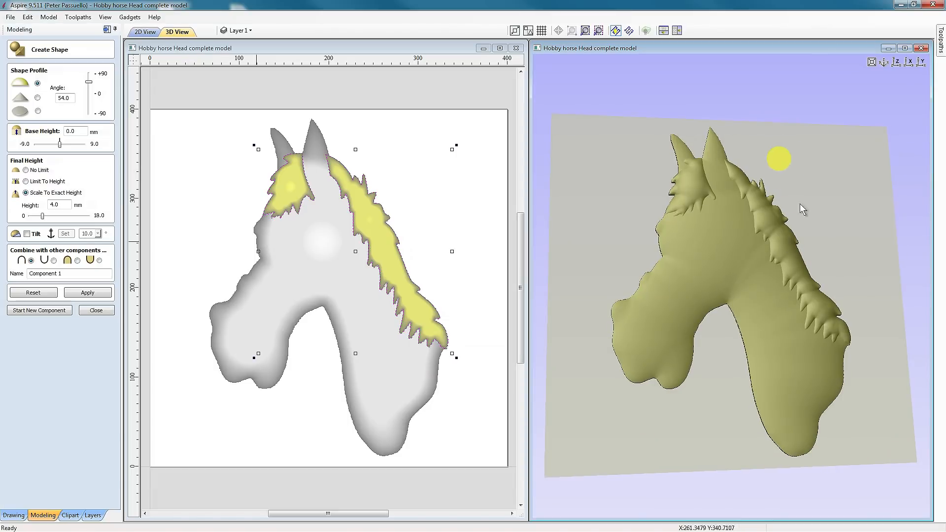
drag(707, 264, 708, 264)
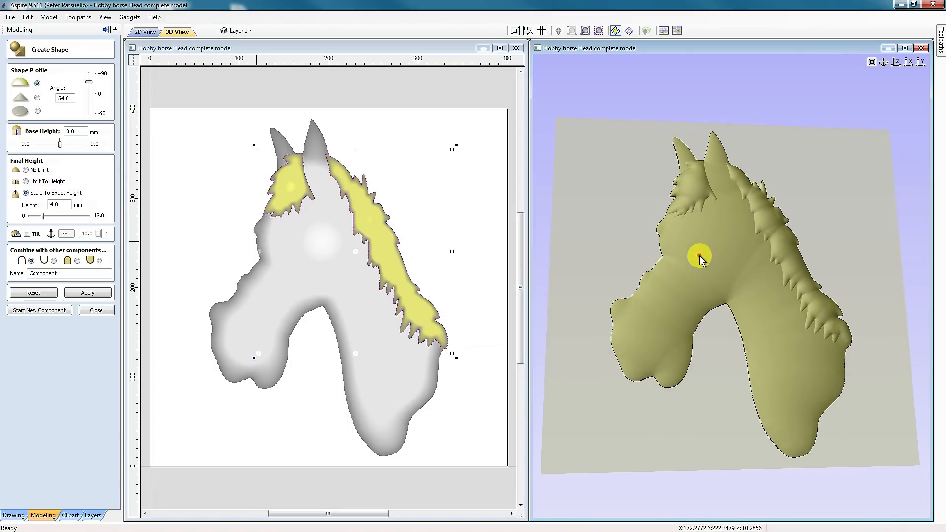
drag(778, 321, 697, 331)
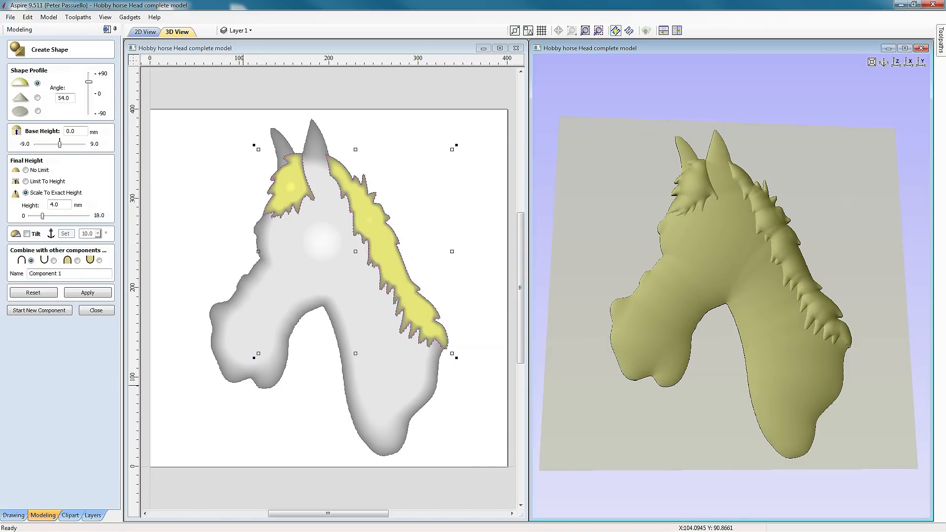
click(77, 302)
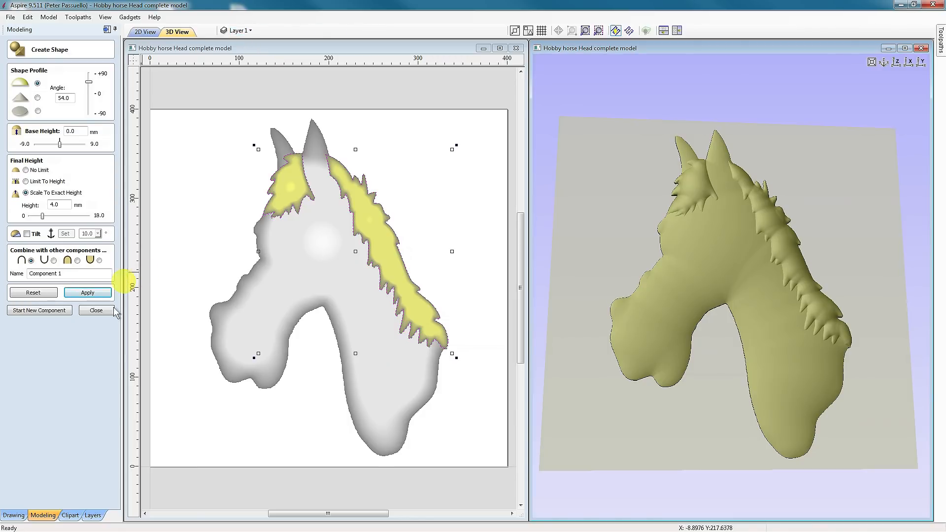
click(96, 312)
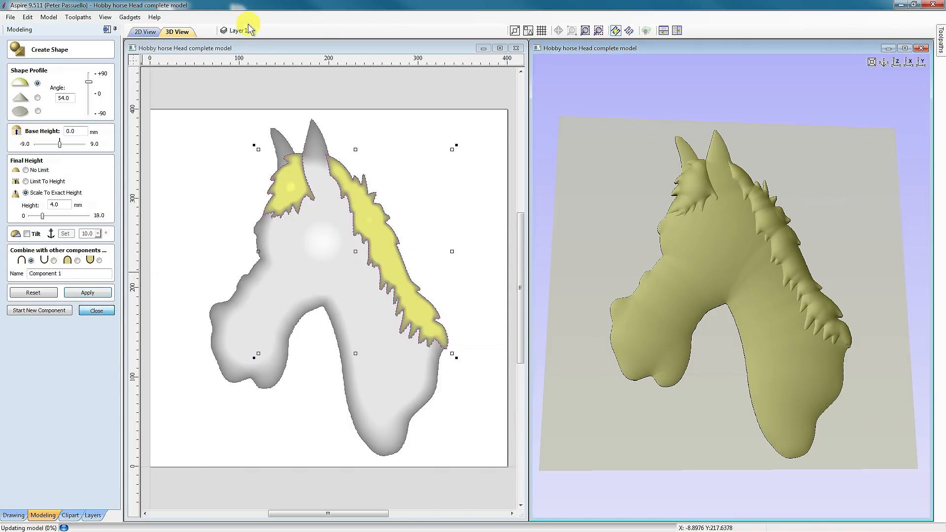
- Hide the Main layer and display the Eyes layer
click(250, 31)
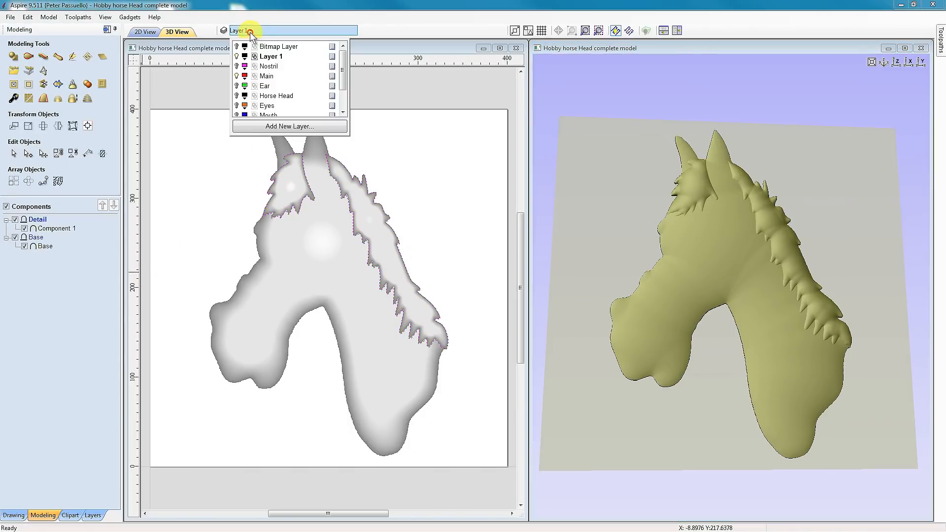
click(237, 76)
click(237, 105)
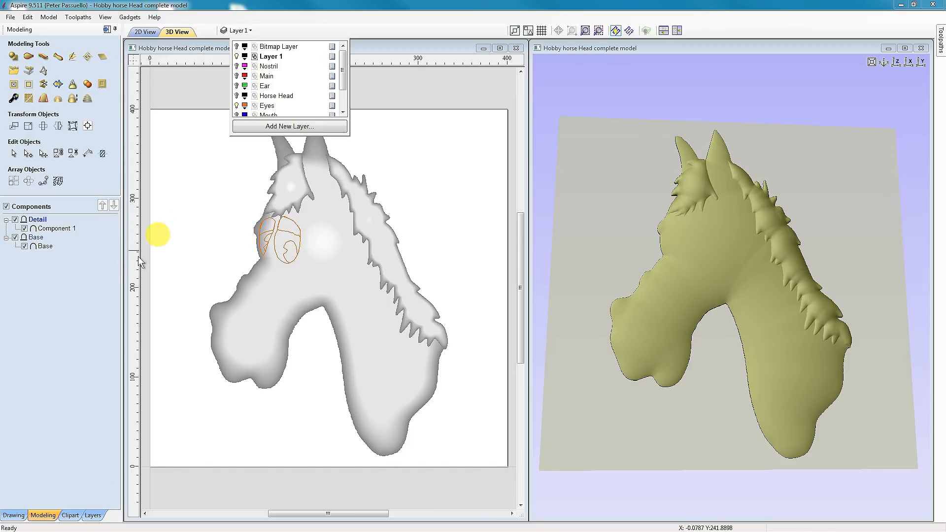
click(73, 281)
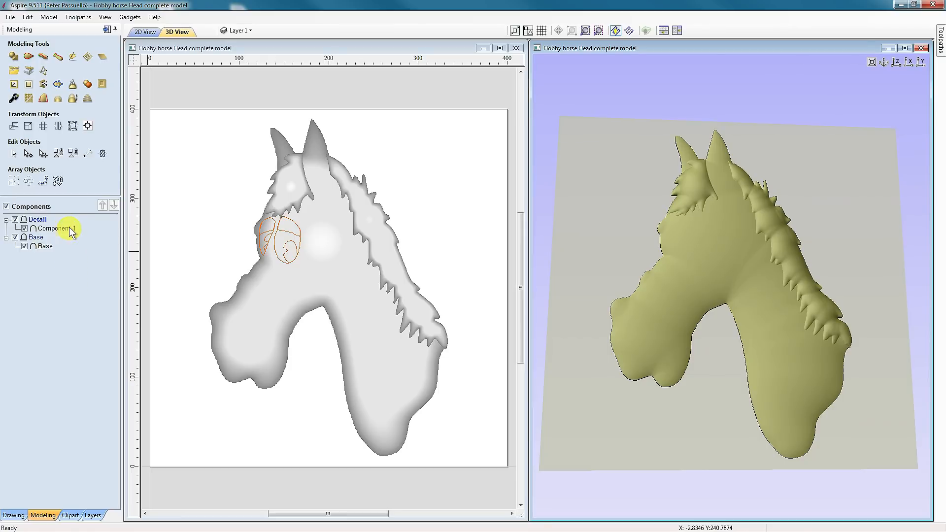
- Rename the mane component on the Detail level to Main
double_click(54, 228)
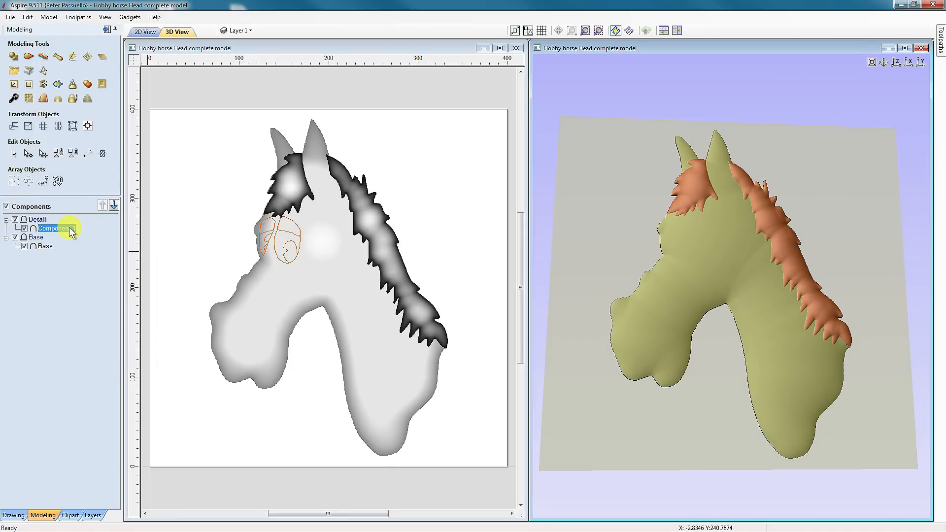
right_click(71, 230)
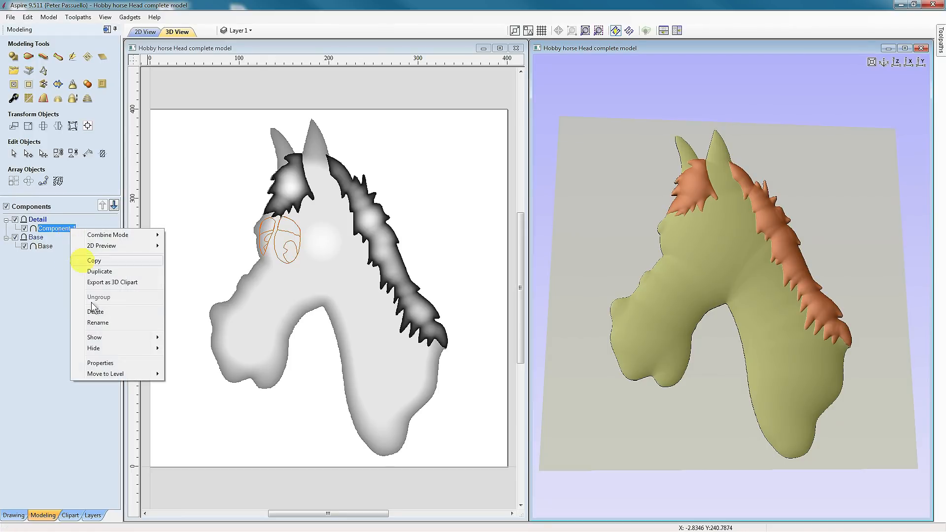
click(98, 323)
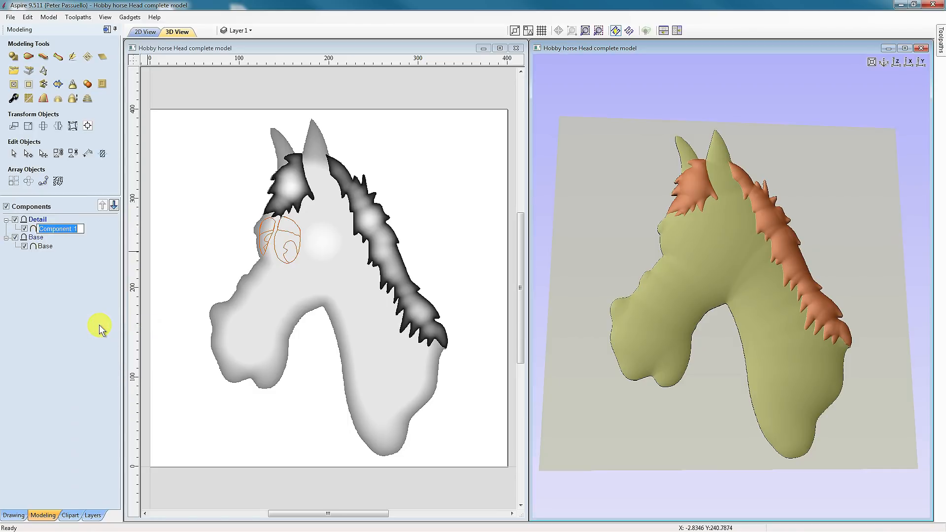
text(Main)
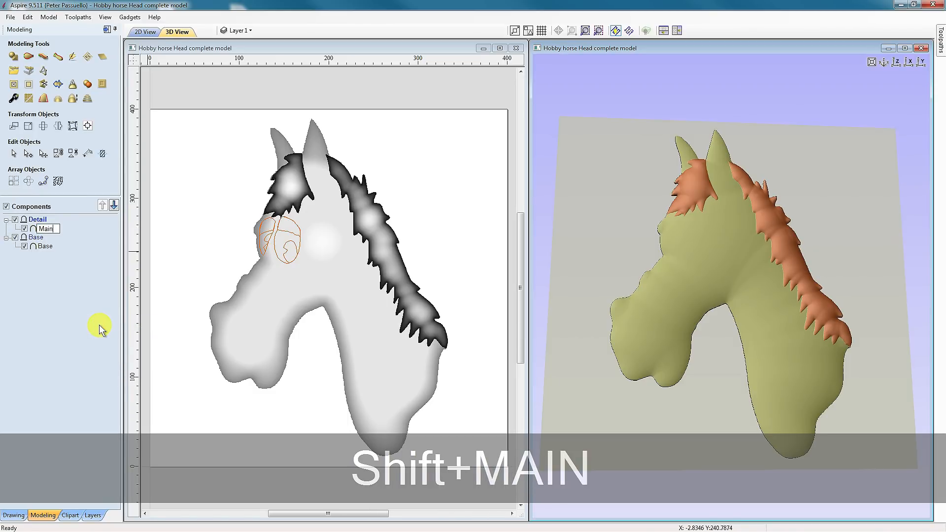
click(73, 298)
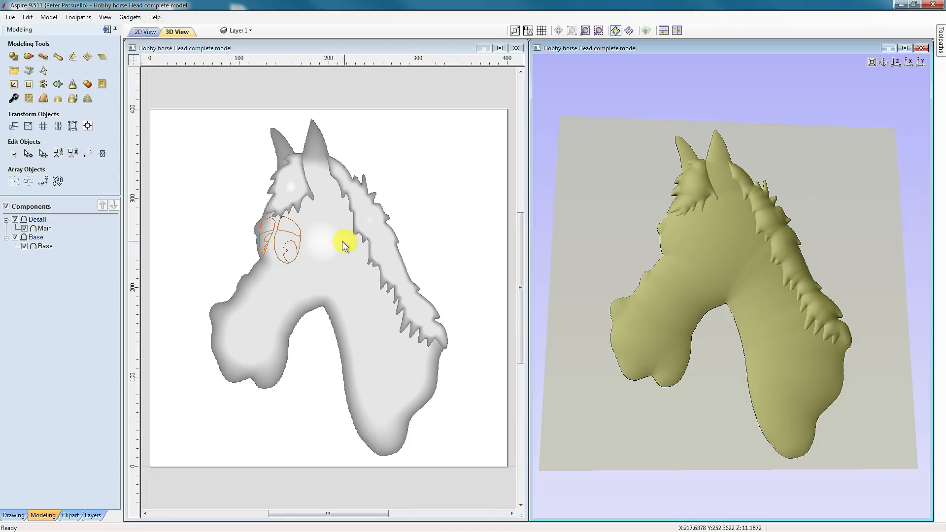
- Create a rounded 40° shape named Eye from both outer eye outlines, scaled to an exact height of 2 mm
click(301, 241)
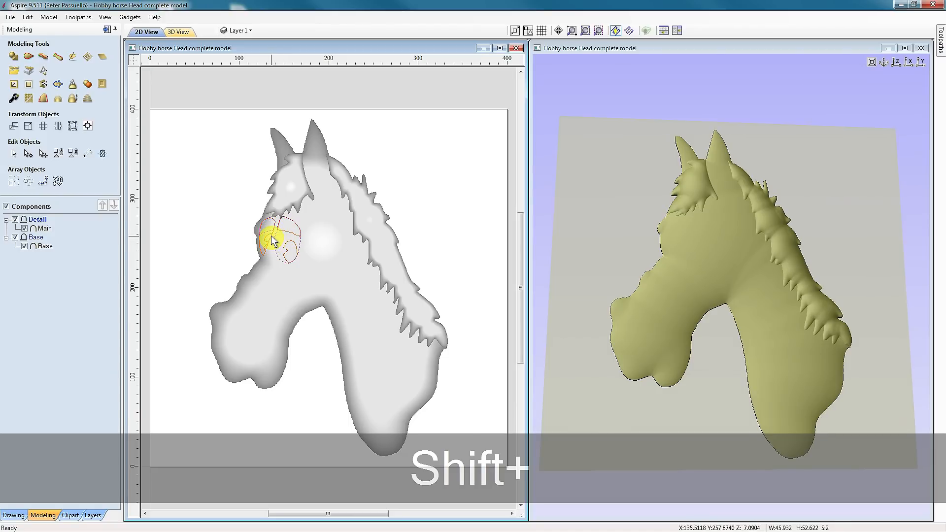
scroll(271, 237, up, 3)
scroll(269, 233, up, 2)
shift+click(281, 228)
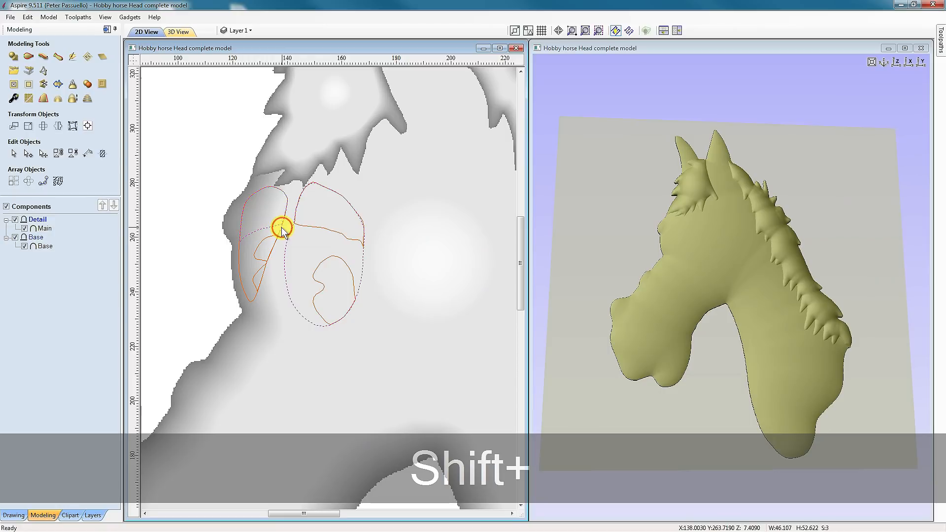
shift+click(272, 265)
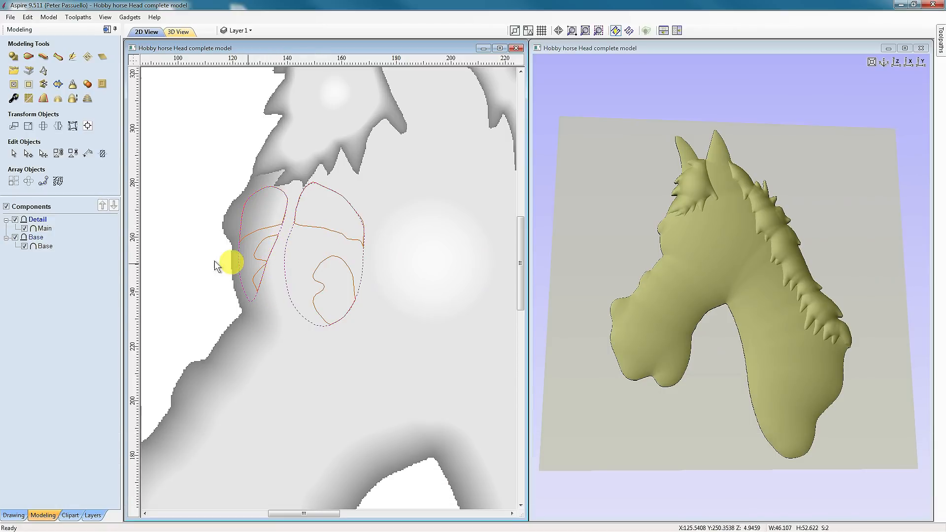
click(14, 56)
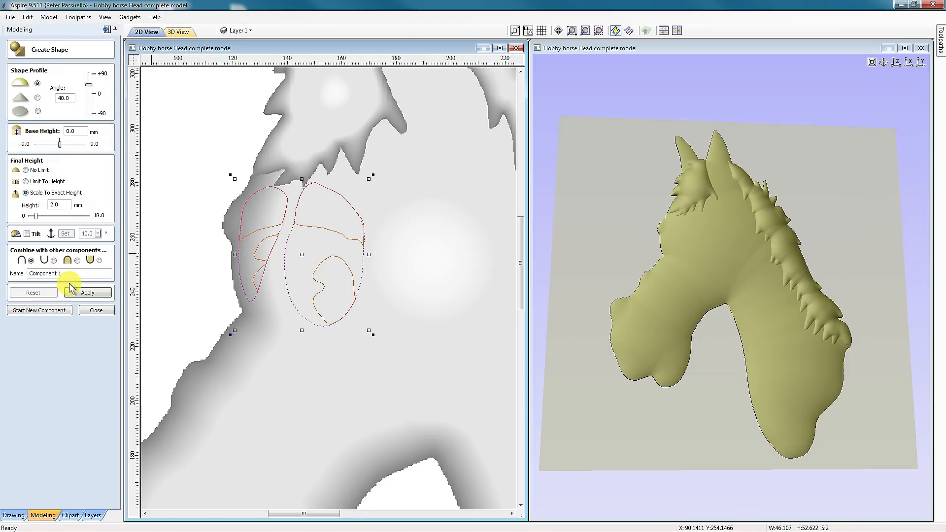
drag(70, 274, 23, 274)
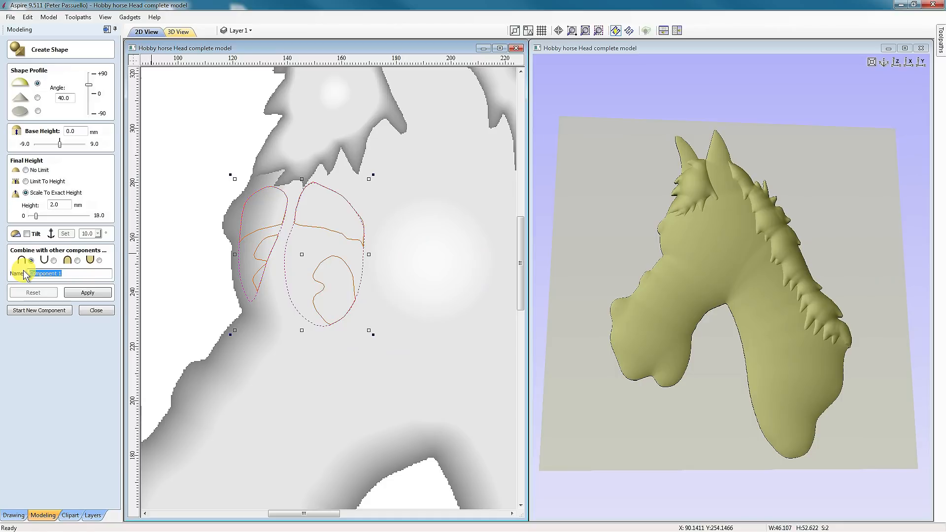
text(Eye)
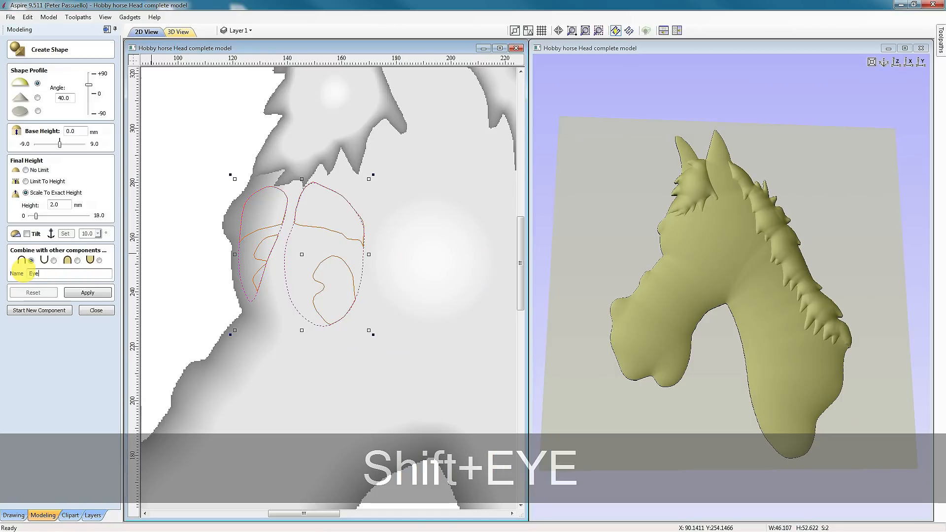
click(101, 296)
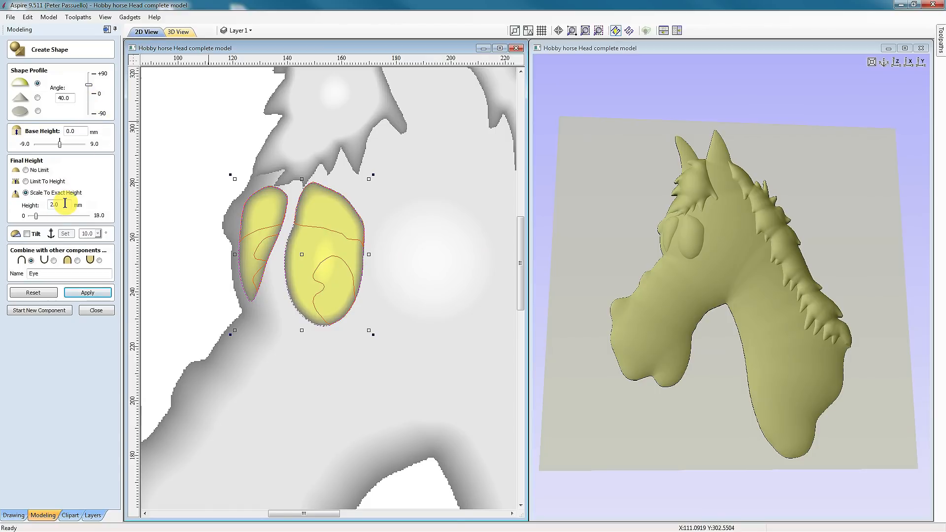
click(688, 241)
scroll(687, 239, up, 5)
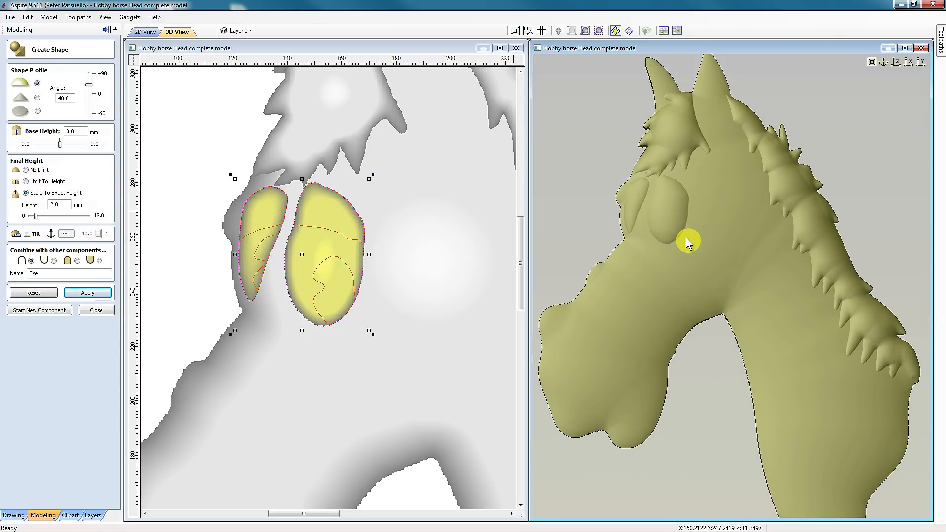
right_click(666, 221)
click(693, 239)
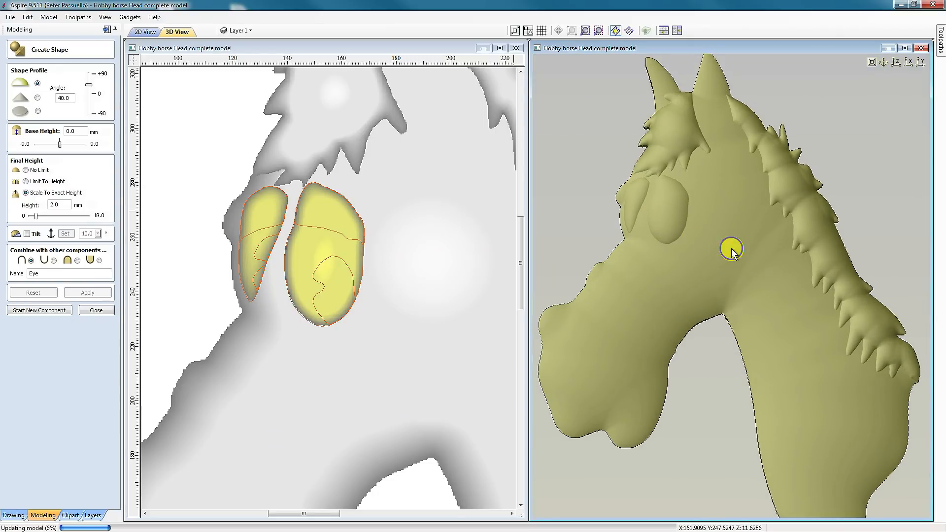
drag(784, 268, 410, 246)
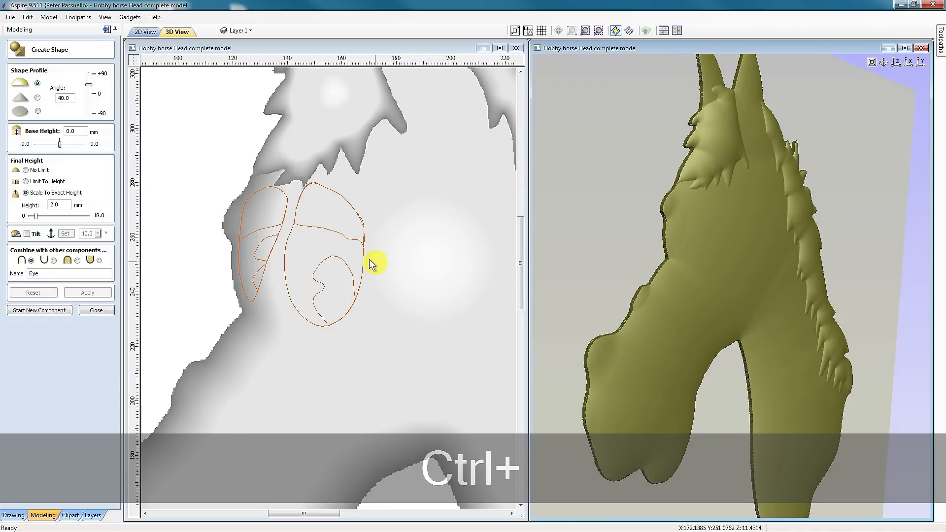
- Reselect both outer eye outlines and reapply the 2 mm high Eye shape
click(364, 257)
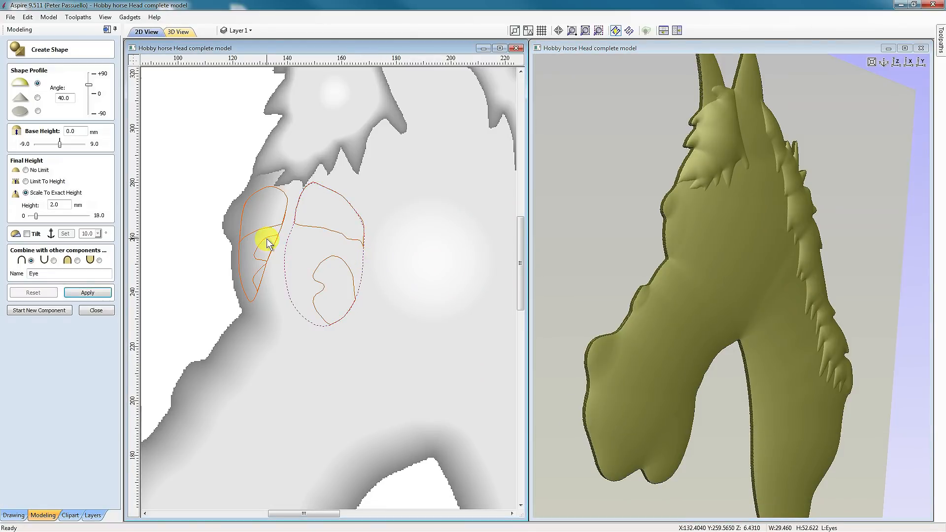
shift+click(283, 234)
click(89, 293)
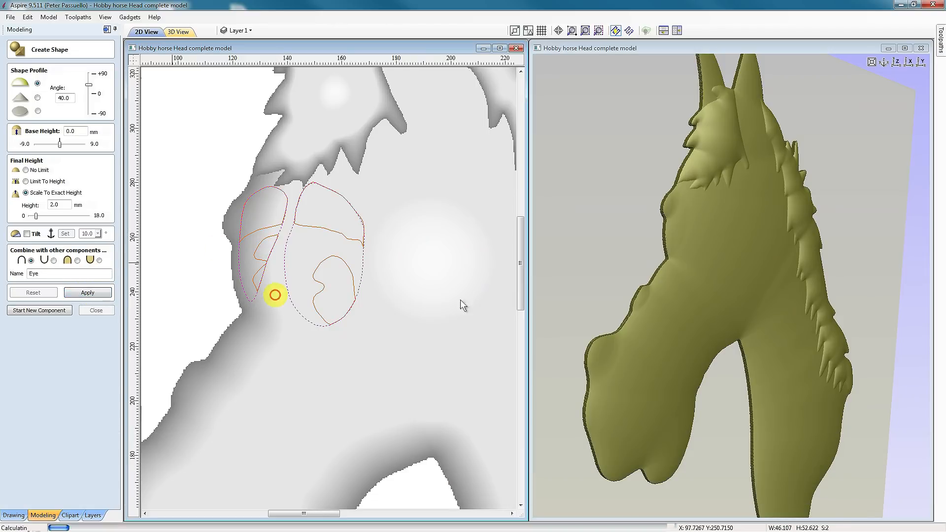
click(705, 260)
drag(704, 259, 663, 266)
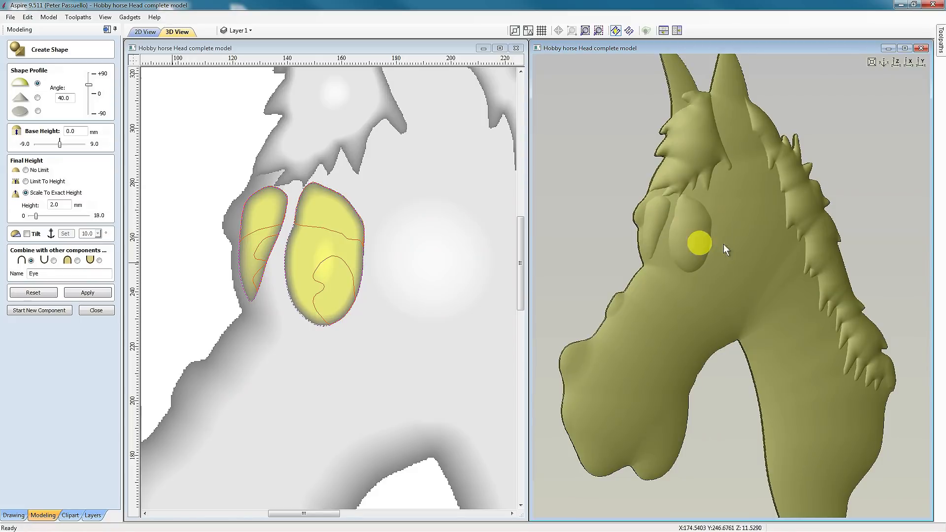
scroll(693, 237, up, 2)
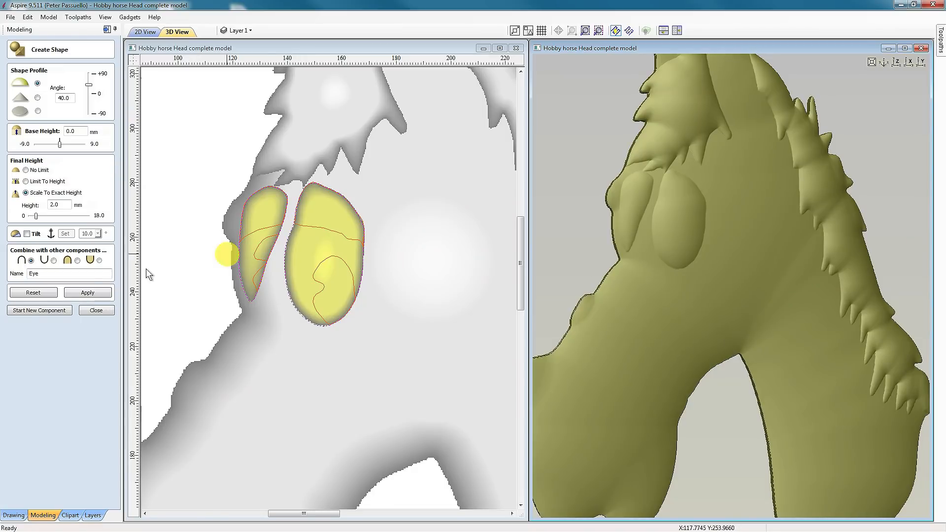
- Start a new component and create 35° rounded shapes from both eyelid vectors with base height 0 and exact height 1.3 mm
click(35, 310)
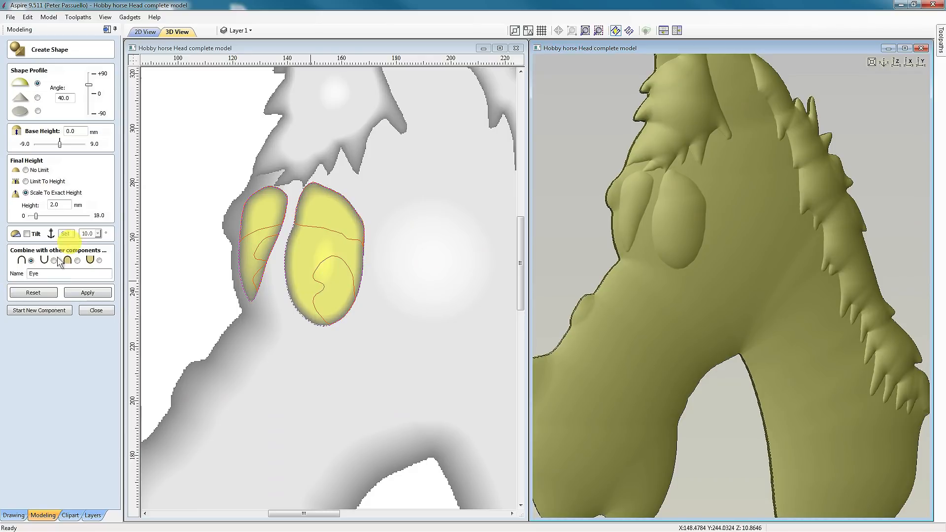
click(39, 312)
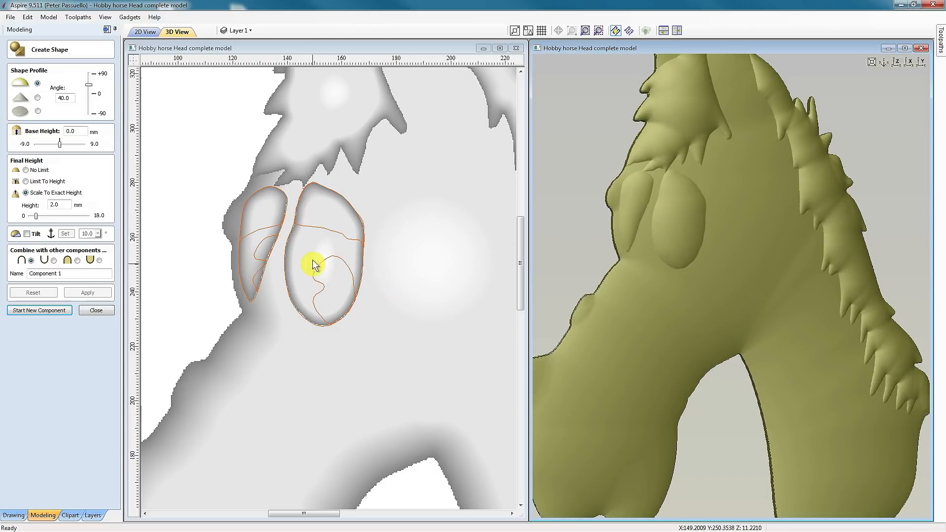
click(268, 226)
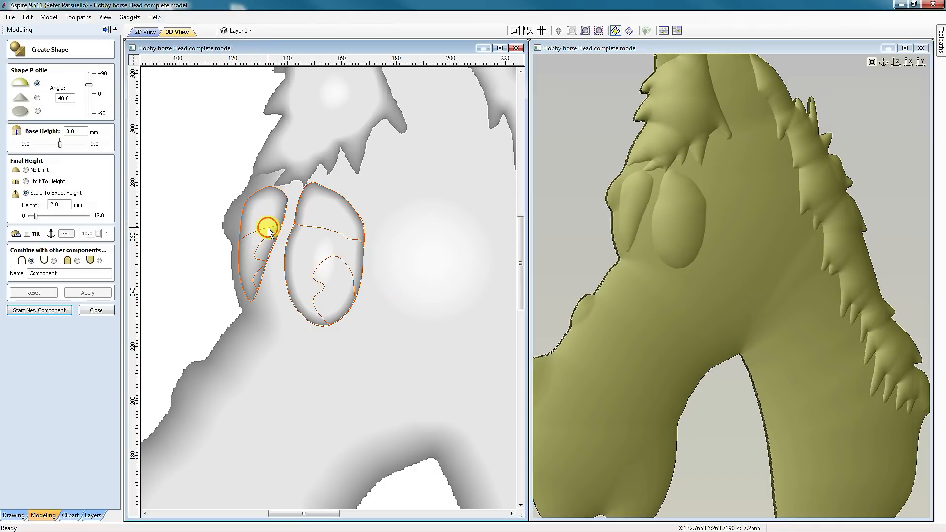
shift+click(308, 229)
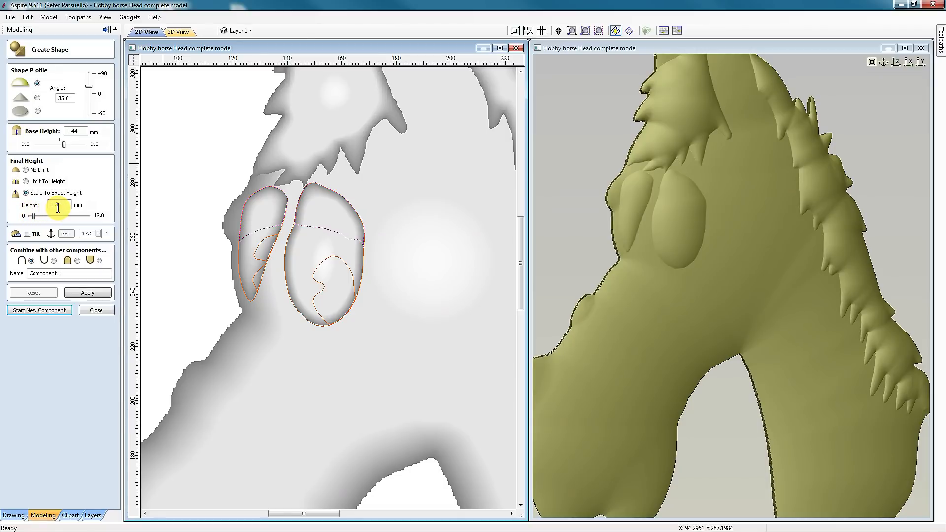
double_click(66, 132)
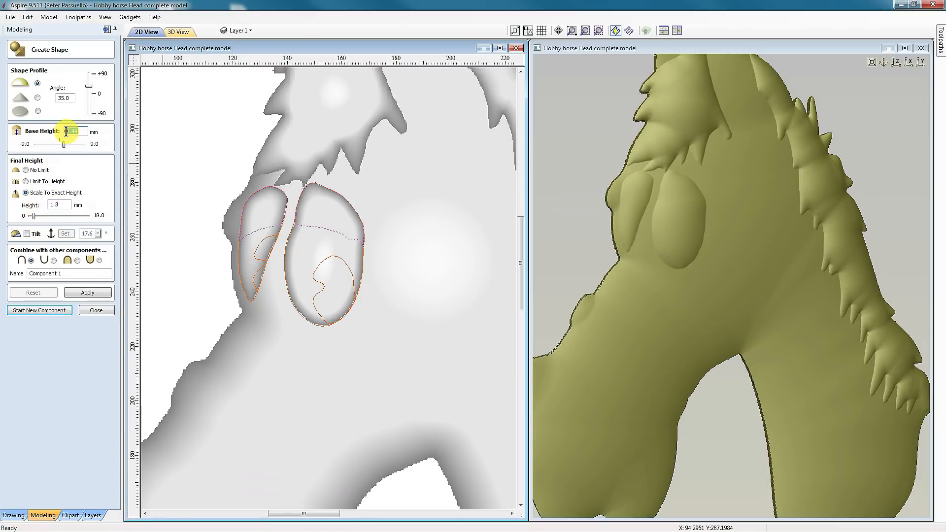
text(0)
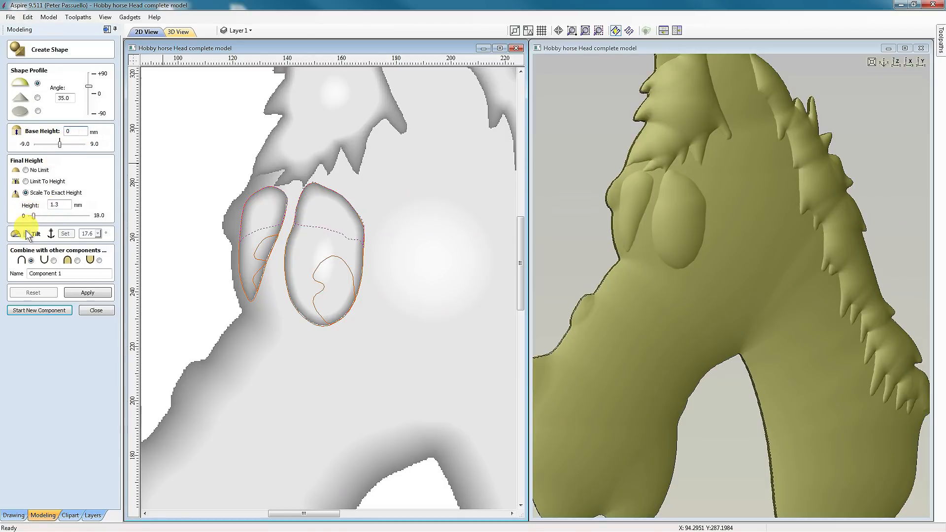
click(99, 293)
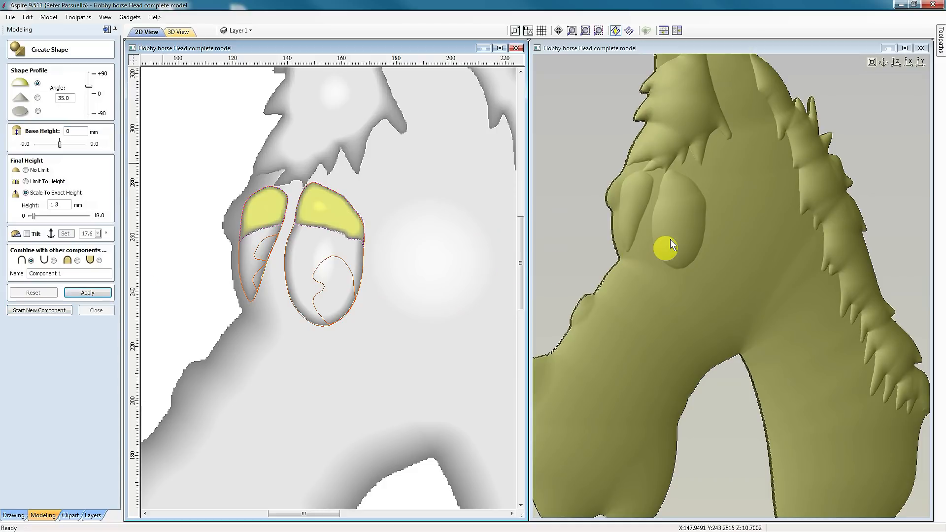
drag(689, 200, 669, 251)
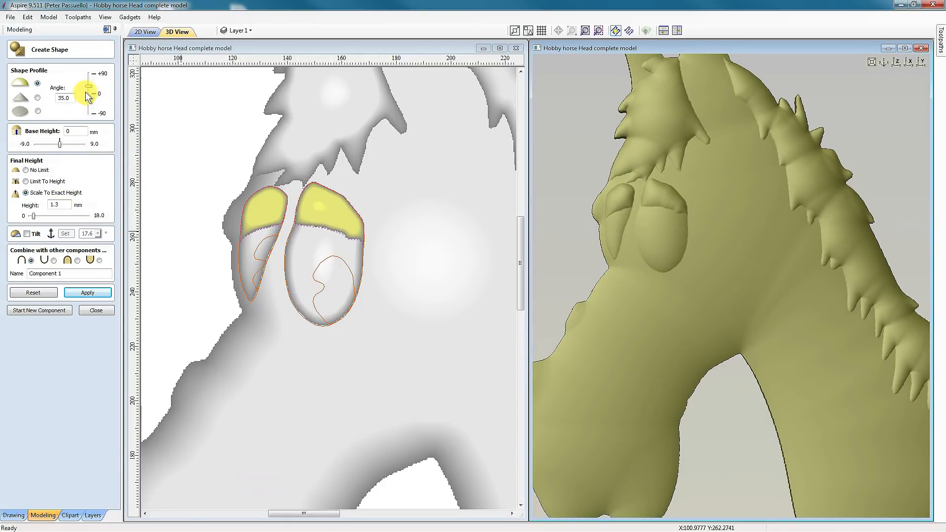
- Set the eyelid shape's base height to 1.08 mm and lower its rounded profile angle to 10.8°
drag(90, 92, 90, 93)
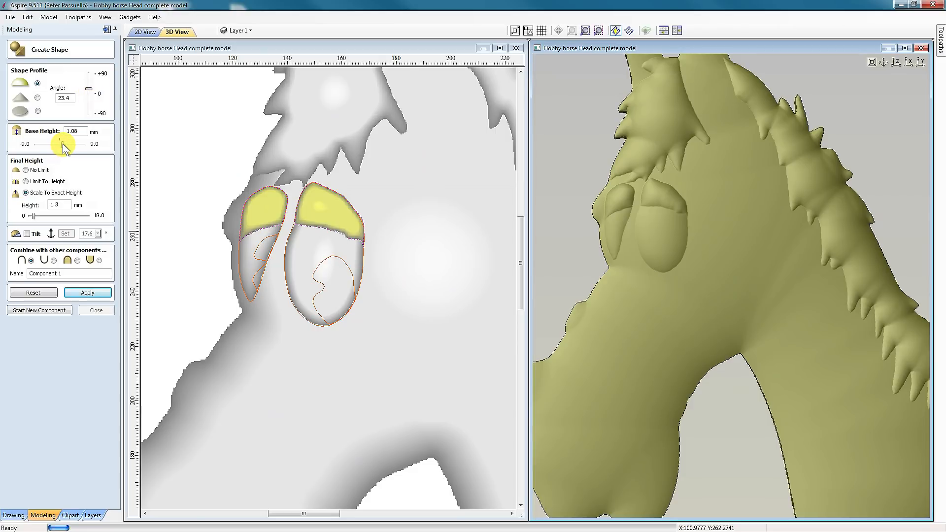
drag(635, 233, 618, 200)
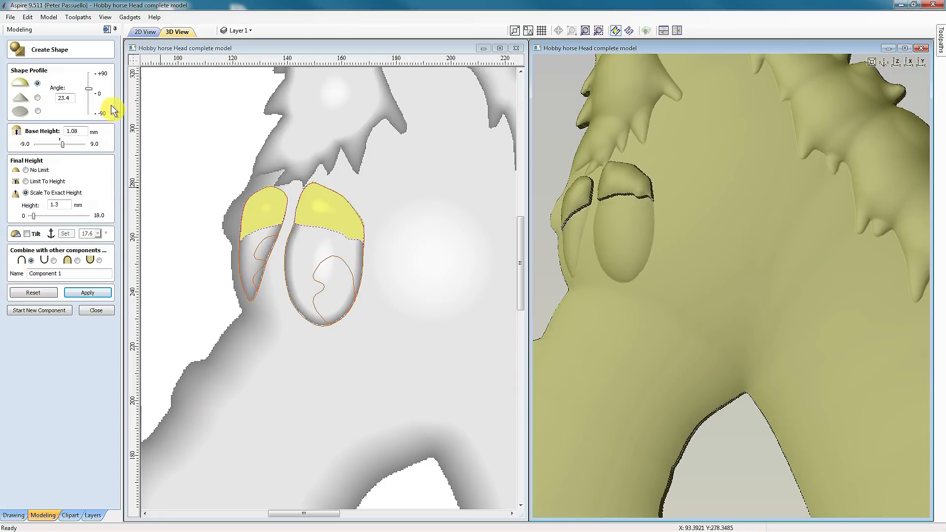
drag(89, 90, 88, 92)
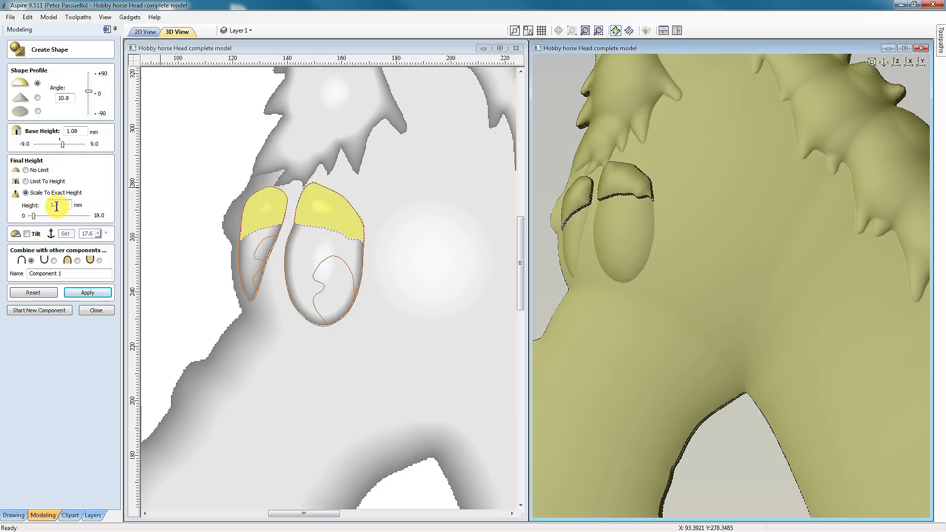
click(639, 213)
drag(638, 212, 669, 175)
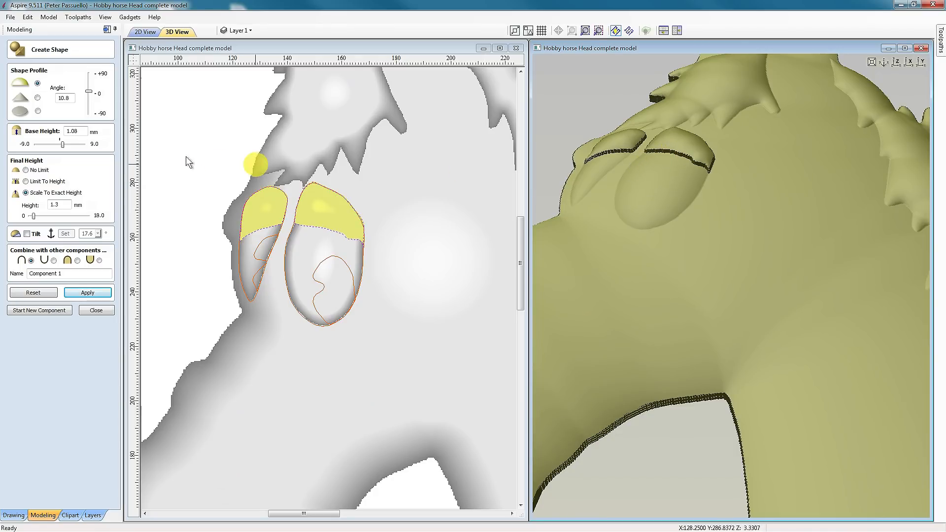
- Try eyelid base heights of 0.36 mm and 0 mm, and apply a base height of 1 mm
click(63, 144)
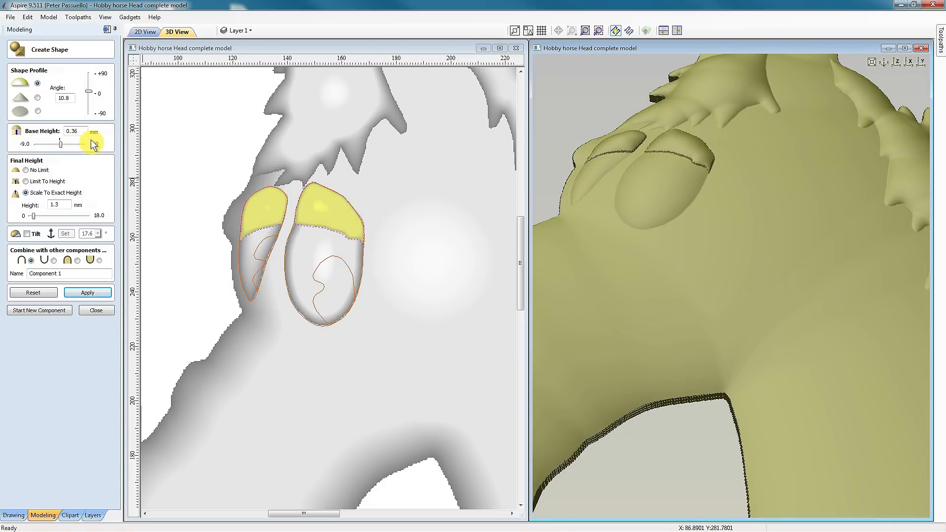
drag(86, 134, 47, 135)
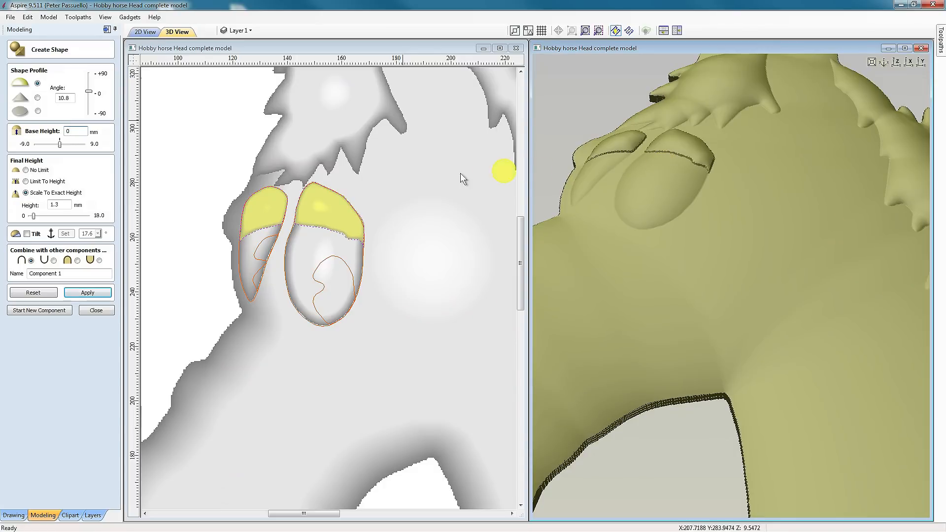
click(68, 129)
text(1)
click(78, 292)
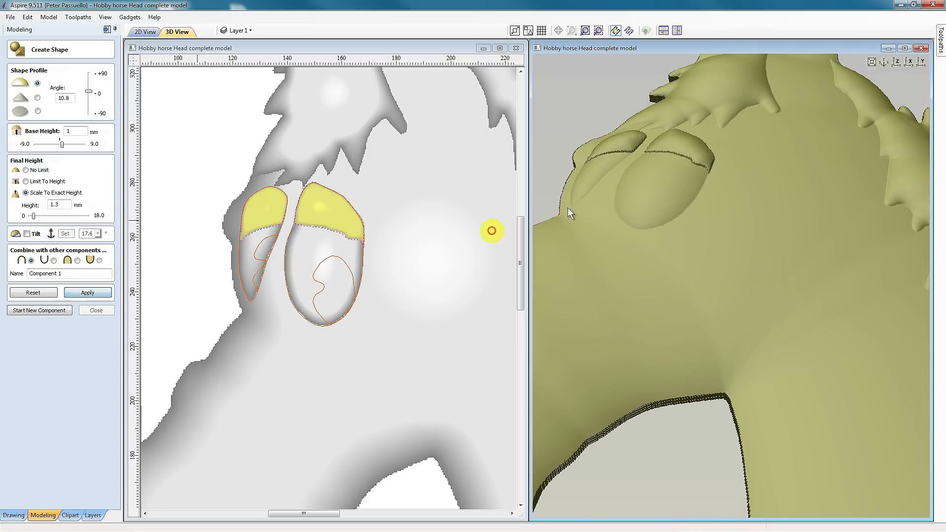
drag(682, 157, 659, 264)
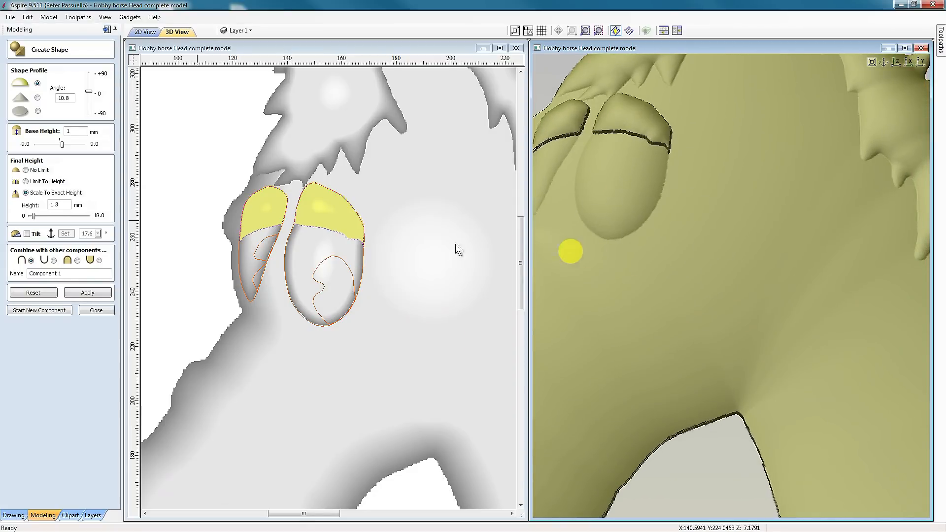
- Start a new component and create a flat shape with 1 mm base height from the pupil vectors in both eyes
click(43, 310)
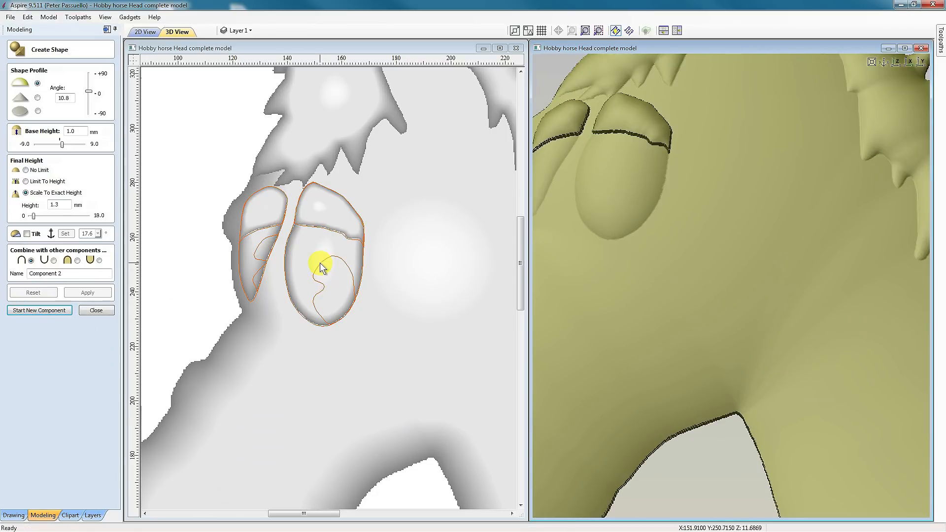
click(320, 265)
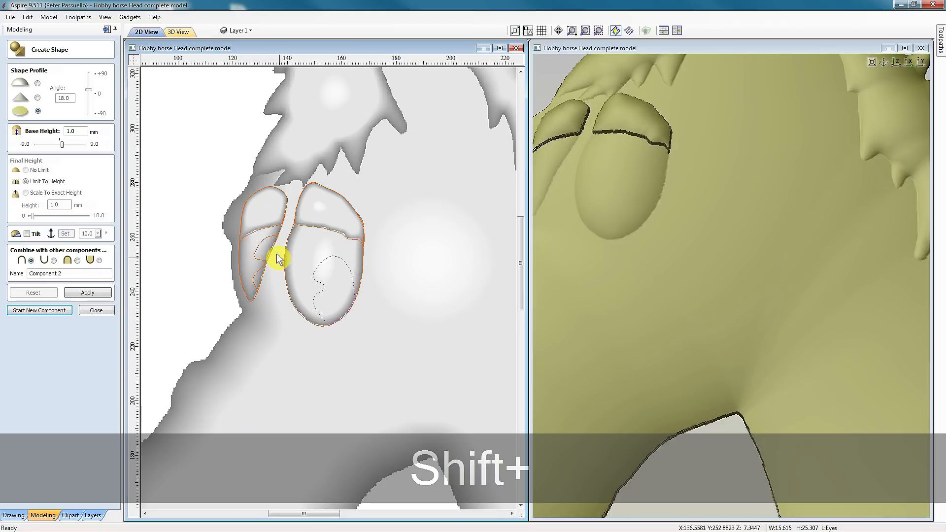
shift+click(265, 240)
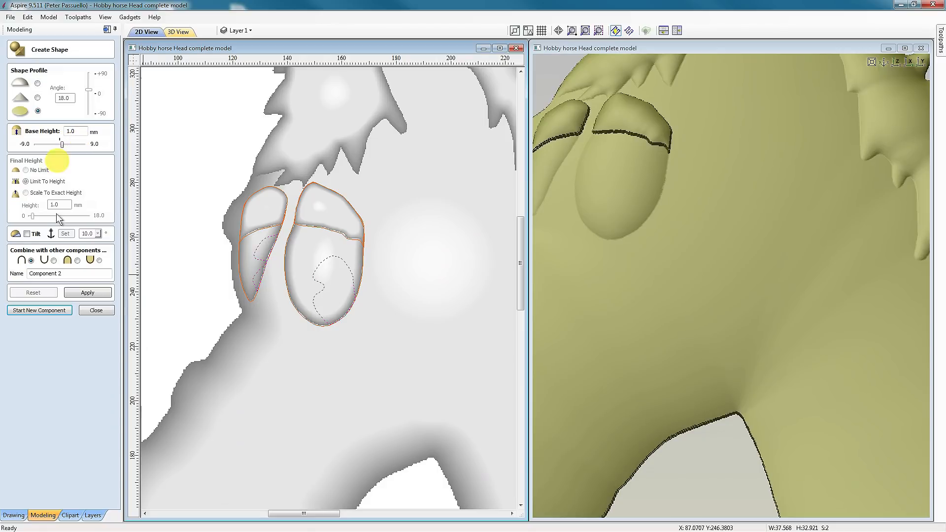
click(91, 291)
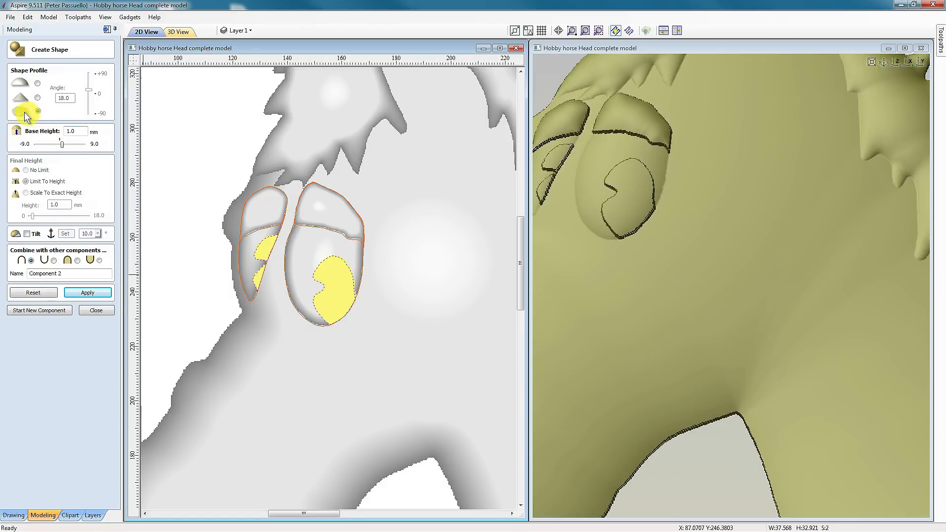
drag(621, 210, 685, 206)
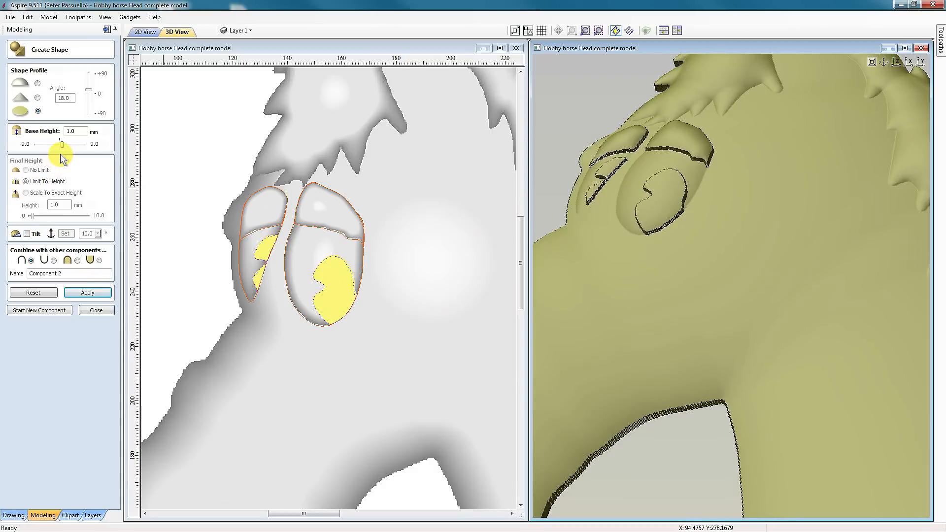
- Set the pupil shape's base height to 0.5 mm, reapply it and finish creating shapes
double_click(66, 131)
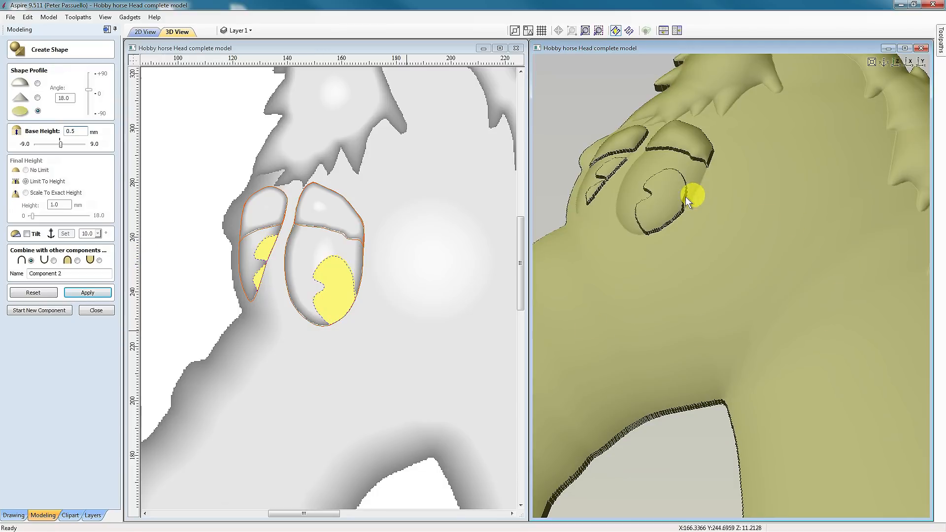
click(88, 293)
drag(662, 226, 754, 264)
drag(651, 207, 625, 193)
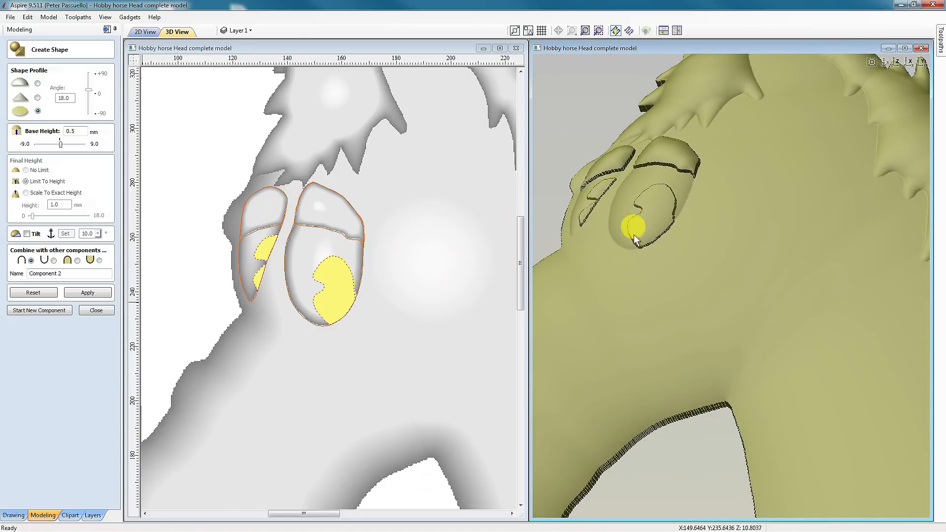
scroll(693, 276, down, 5)
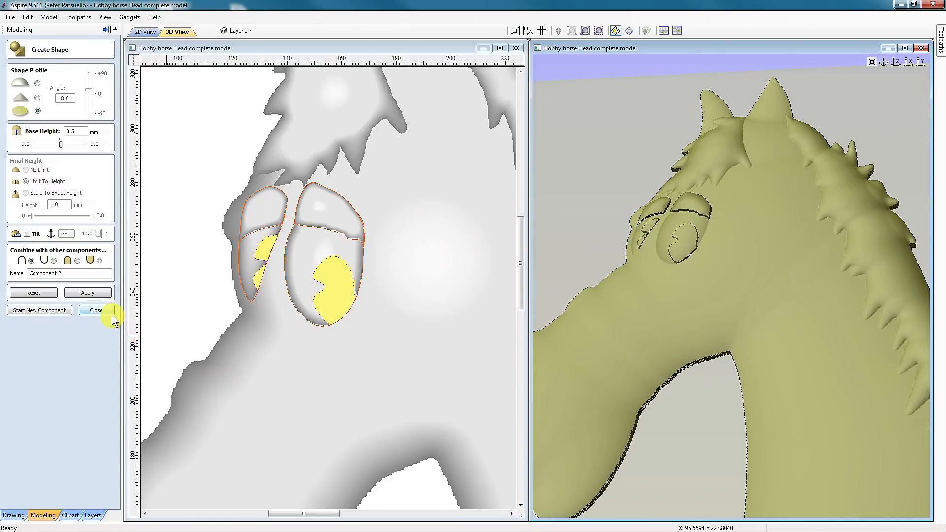
click(97, 310)
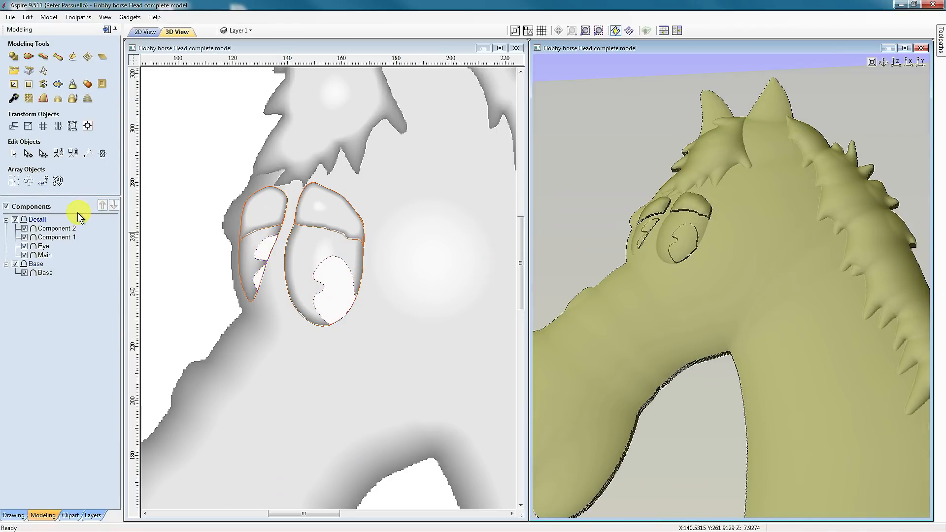
- Rename the eyelid component Eyelid and the pupil component Pupil
click(64, 238)
right_click(66, 238)
click(99, 331)
text(Eyelid)
key(Return)
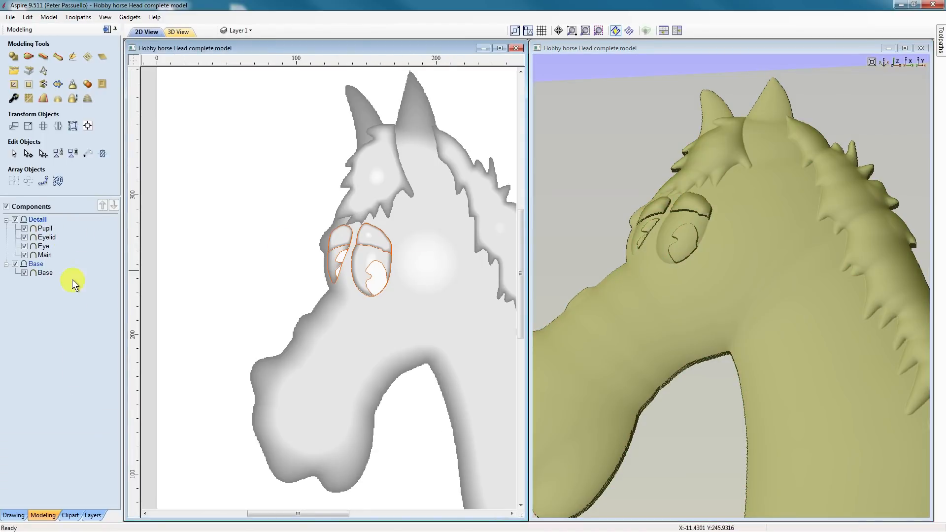
- Show the Holter layer and create a flat shape with 0.9 mm base height from the outer halter outline, added to the previous components
scroll(295, 83, down, 1)
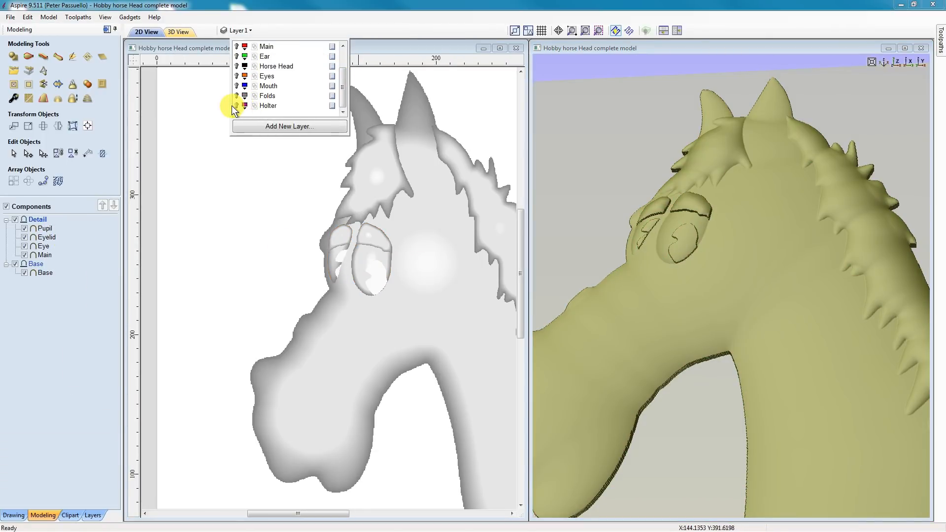
click(236, 107)
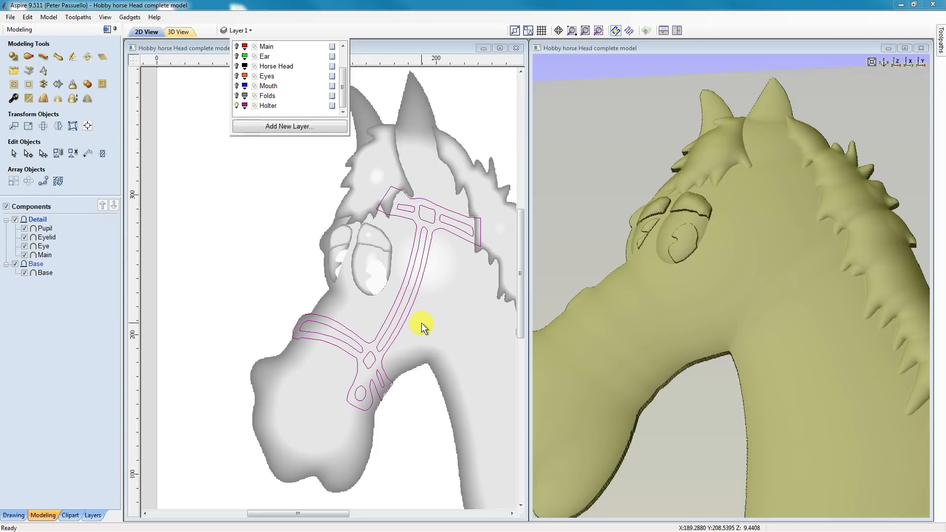
click(411, 308)
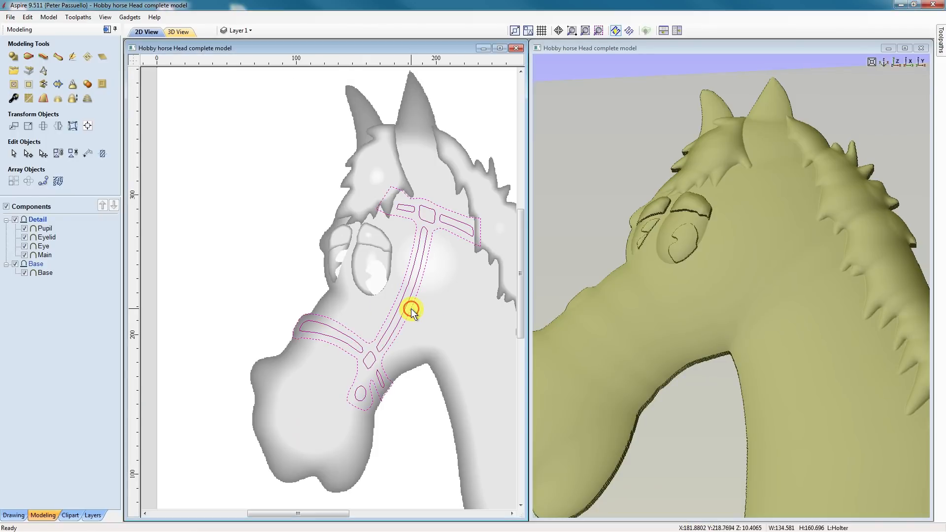
click(12, 57)
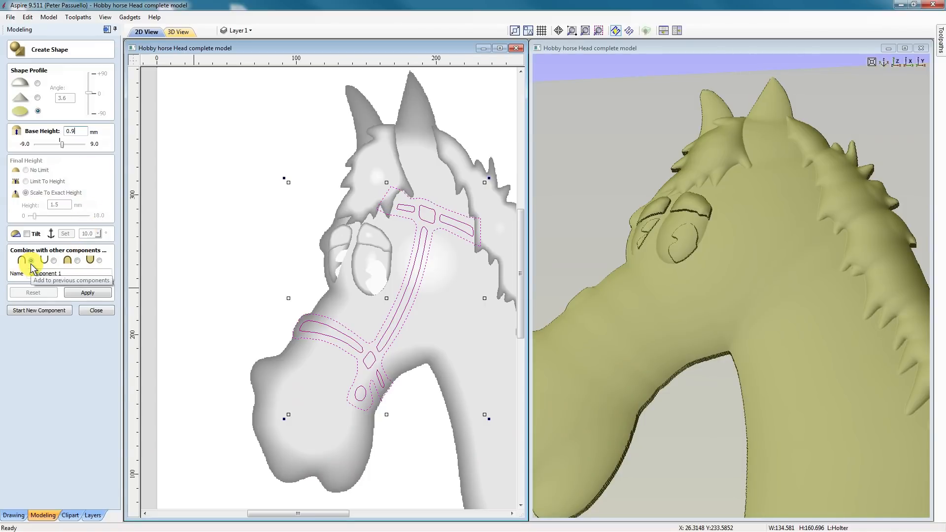
click(86, 293)
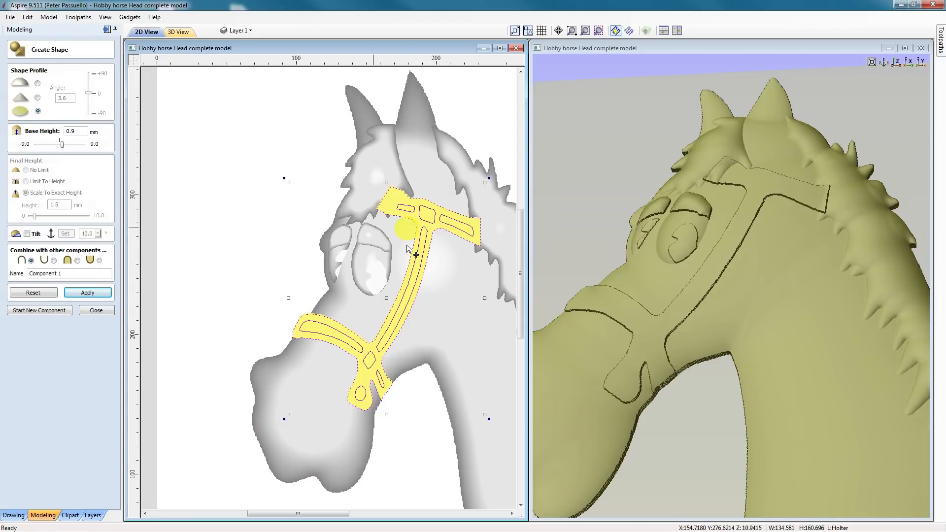
drag(691, 326, 755, 202)
scroll(702, 306, up, 2)
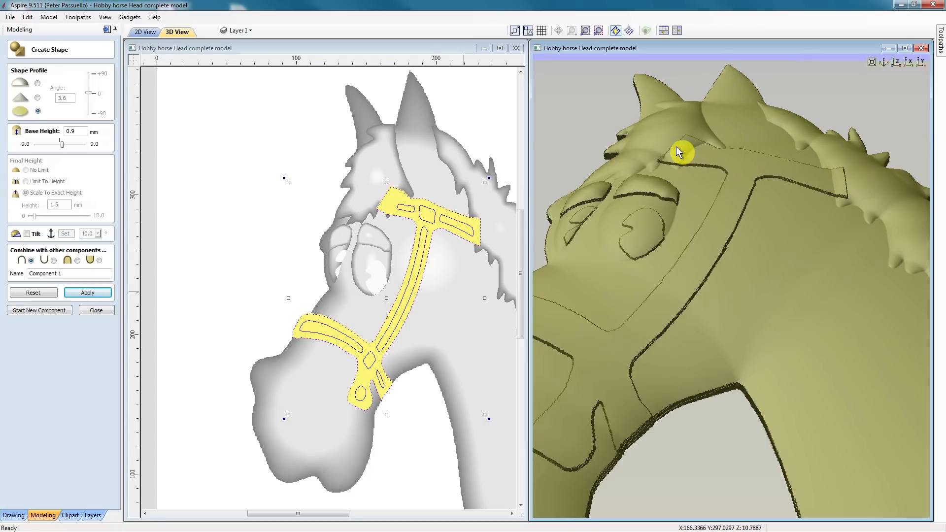
drag(674, 146, 931, 183)
drag(865, 208, 770, 256)
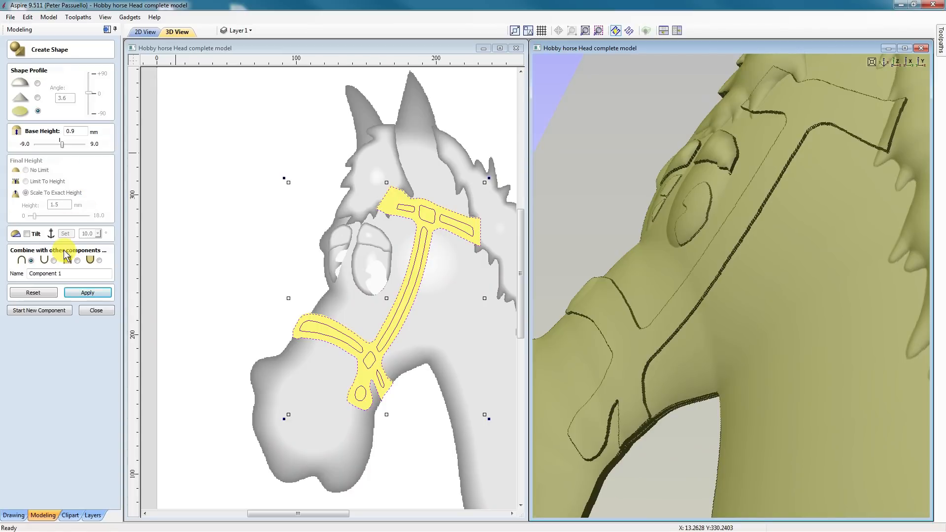
- Change the halter component's combine mode from adding to merging with the other components and reapply the shape
click(77, 261)
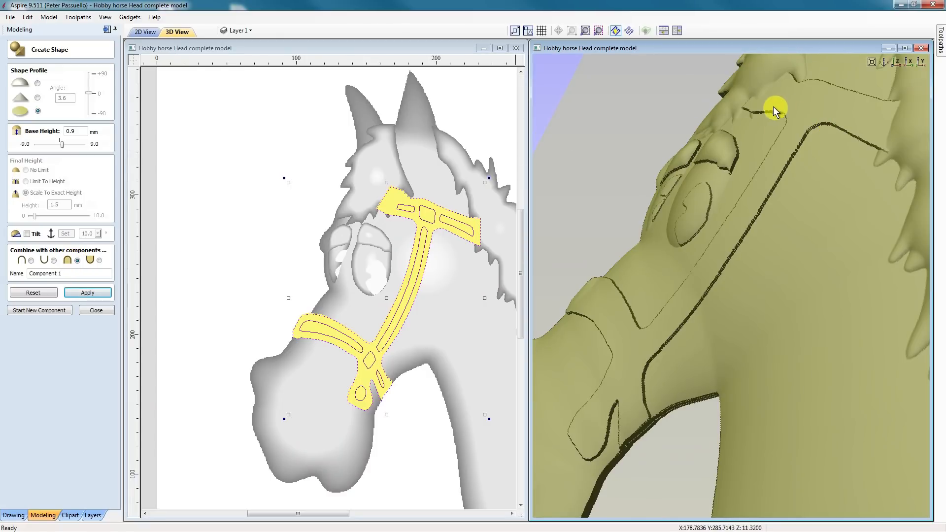
drag(851, 226, 788, 238)
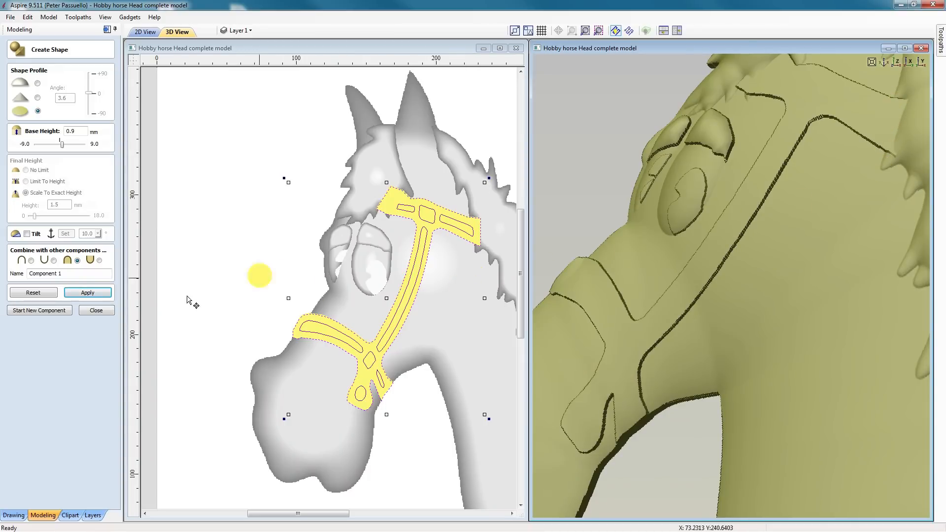
click(100, 293)
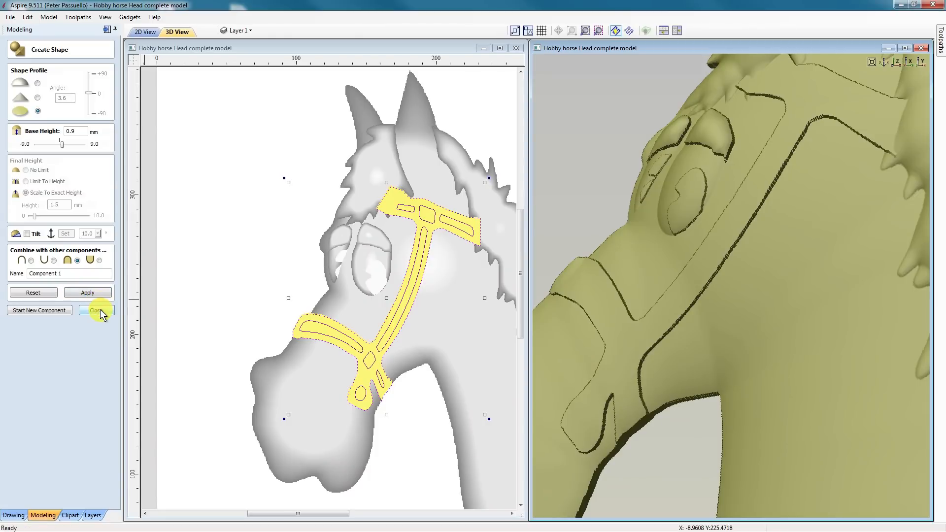
- Create an added component from the halter's inner strap vectors except the small oval: rounded 46.8°, base height 1.26 mm, limited to 0.54 mm
click(217, 338)
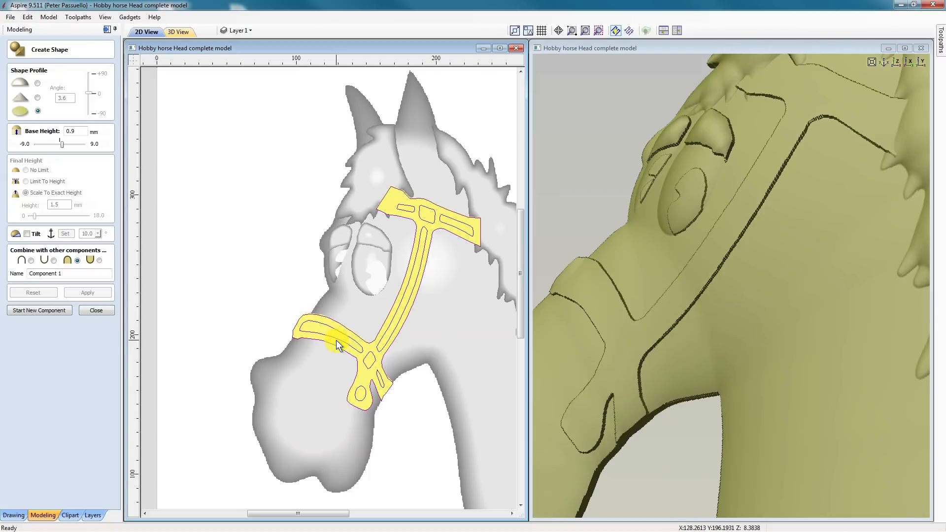
click(29, 311)
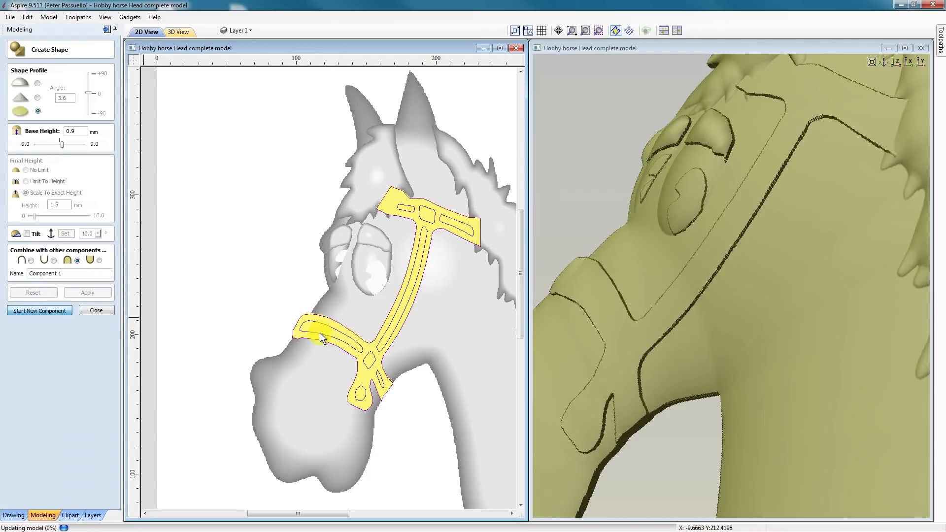
click(328, 338)
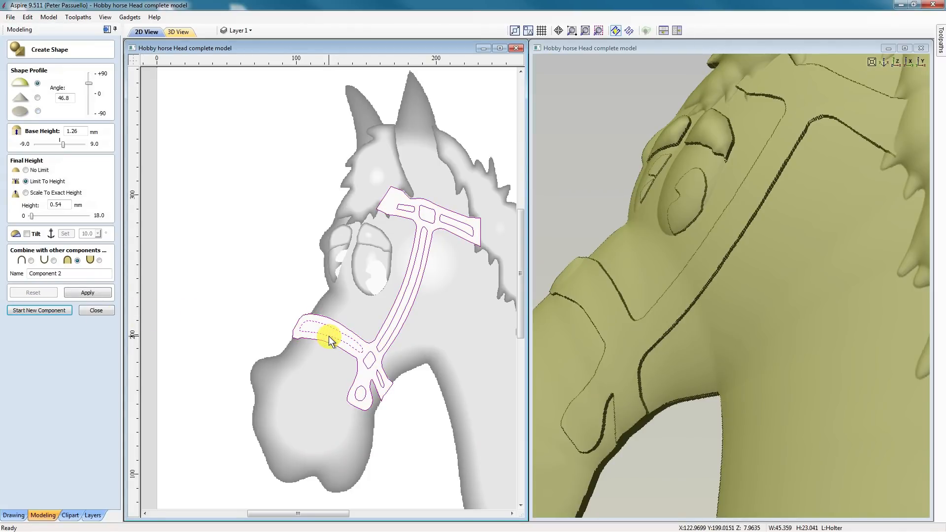
shift+click(374, 364)
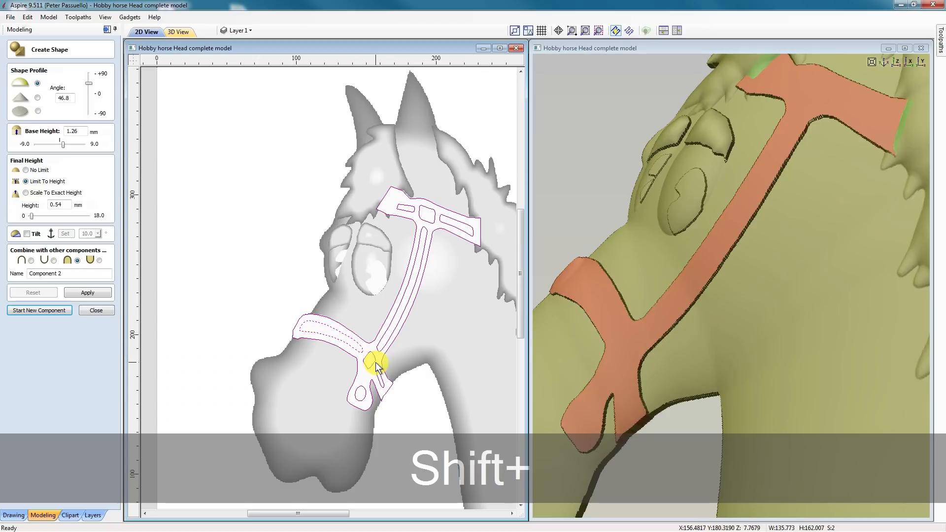
shift+click(376, 369)
shift+click(382, 351)
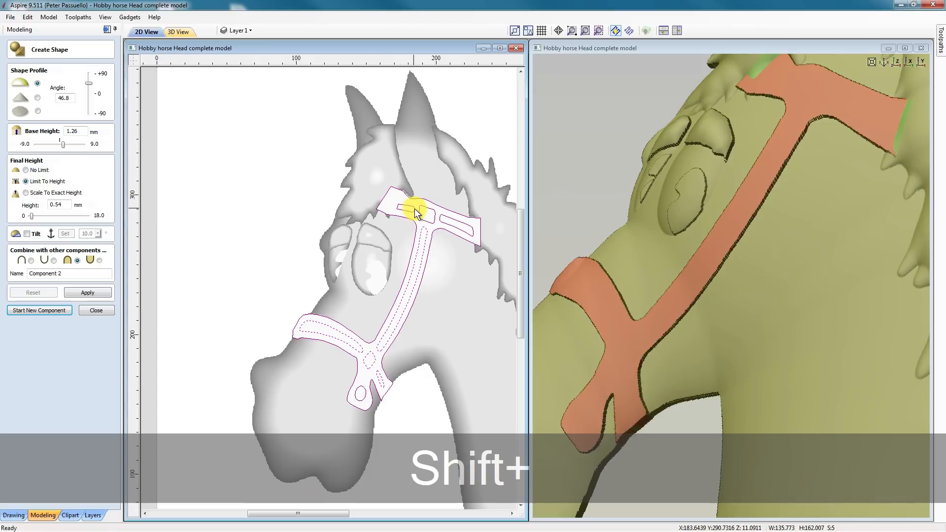
shift+click(446, 223)
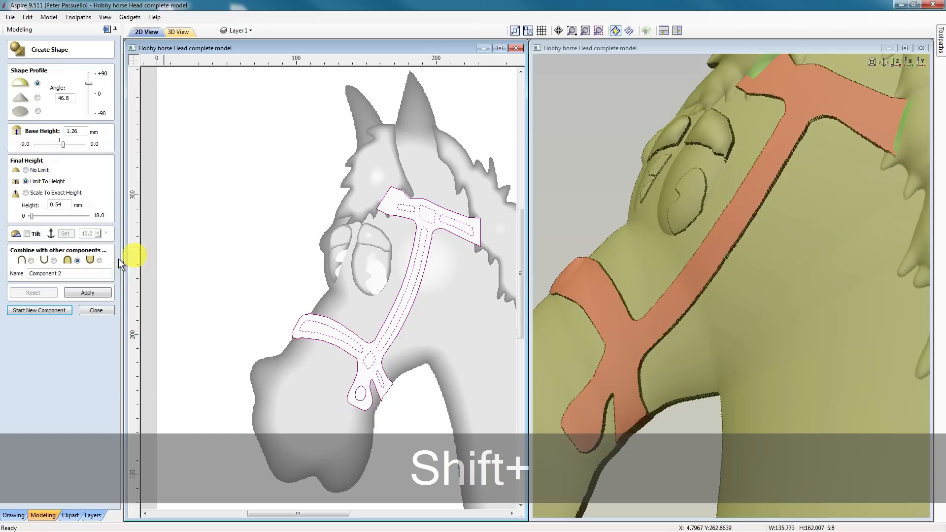
click(31, 261)
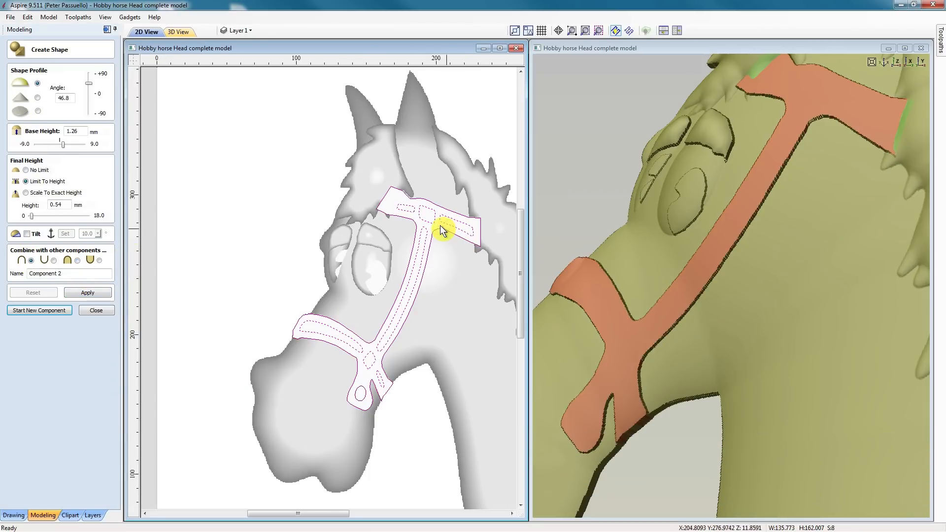
click(68, 131)
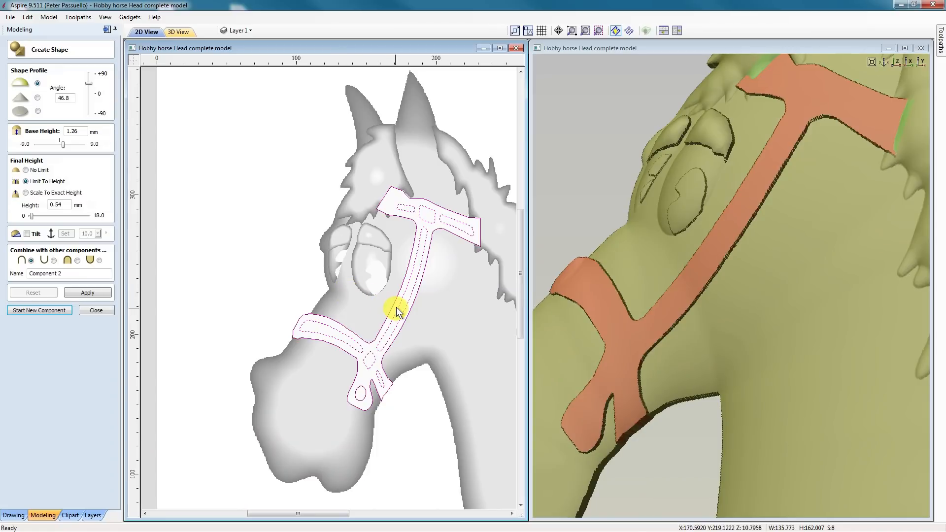
click(87, 291)
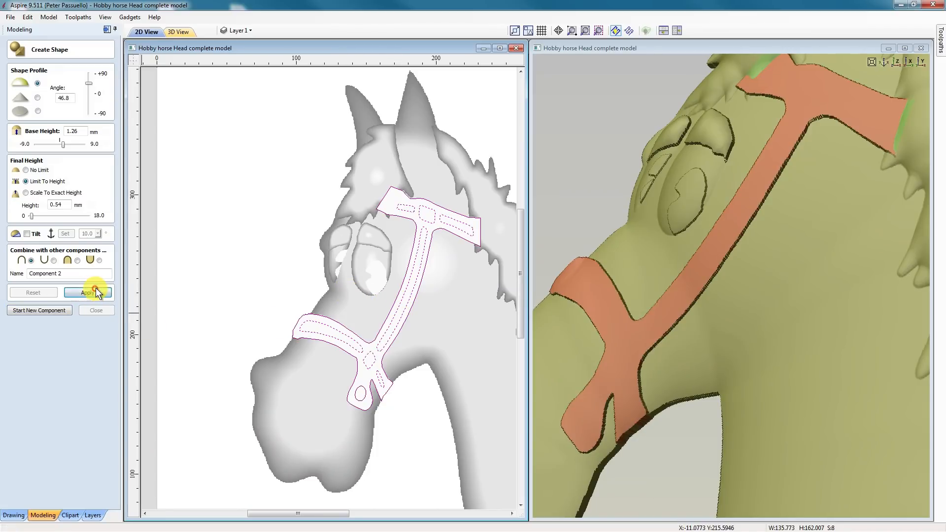
drag(694, 301, 682, 274)
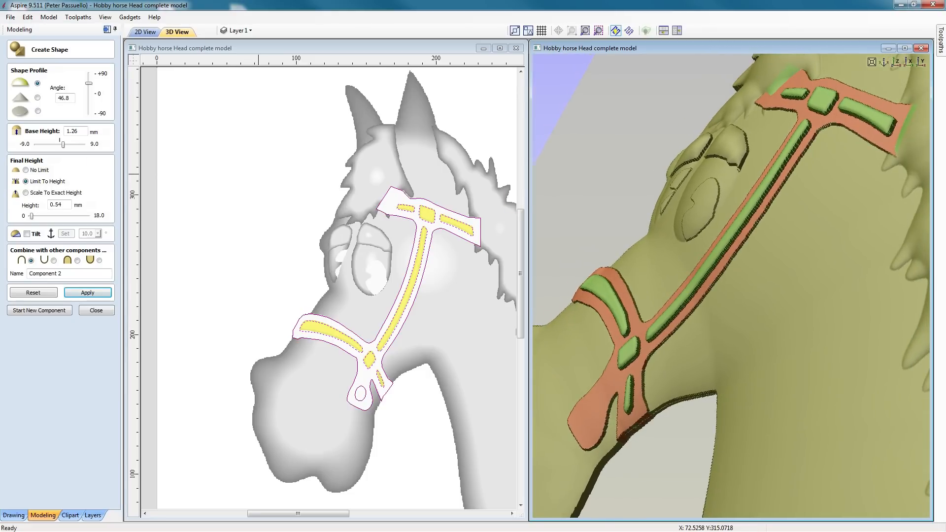
- Lower the inner strap shapes' base height to 0.36 mm
drag(63, 144, 62, 145)
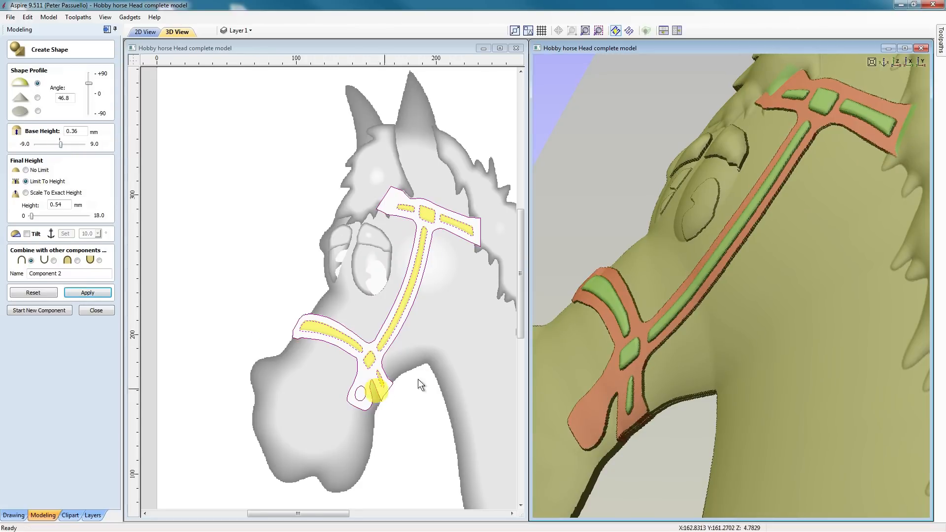
drag(680, 387, 644, 306)
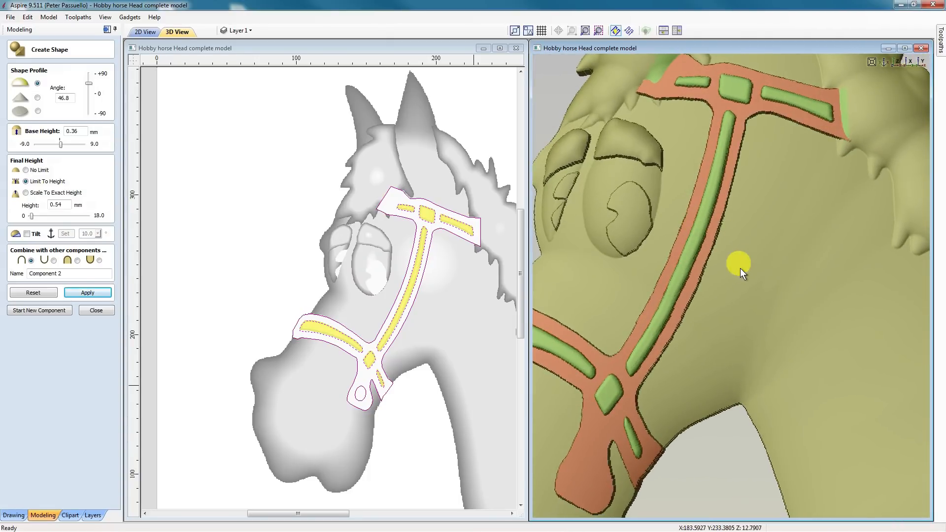
scroll(745, 265, down, 3)
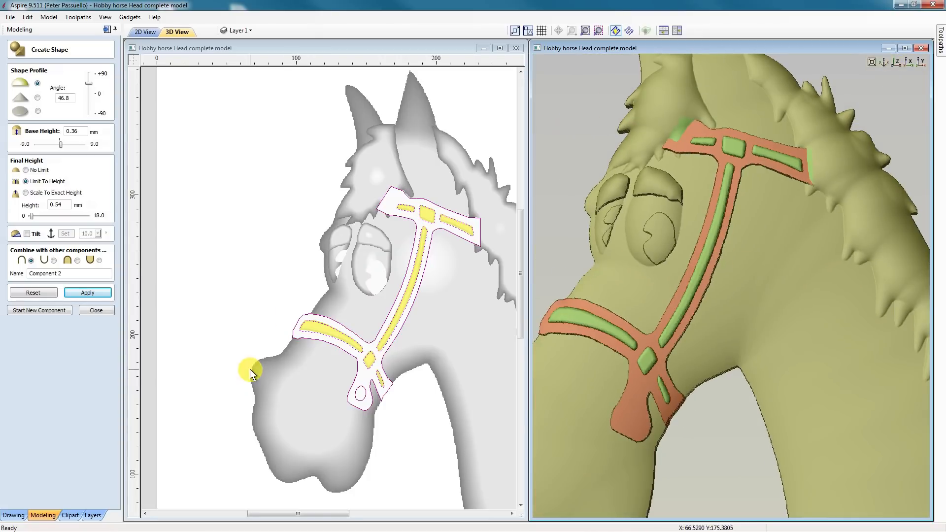
- Create a separate rounded component with 0.9 mm base height from the small oval at the halter's lower end
click(37, 313)
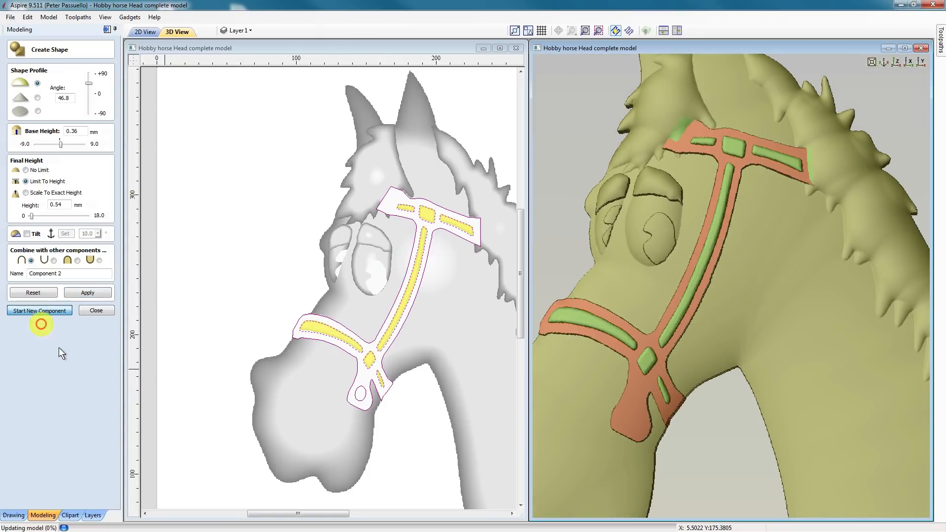
click(367, 397)
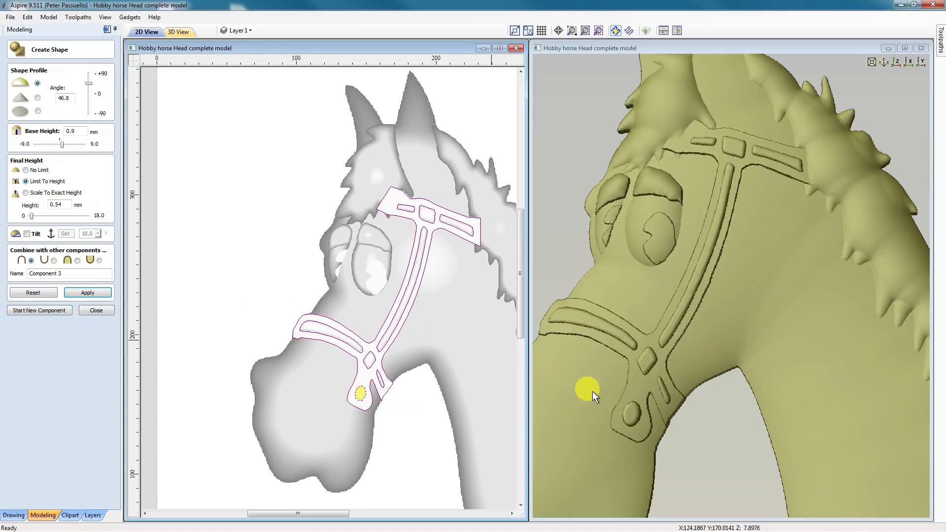
- Set the base height of the small oval shape at the halter's lower end to 1.44 mm and finish creating shapes
drag(650, 443, 645, 311)
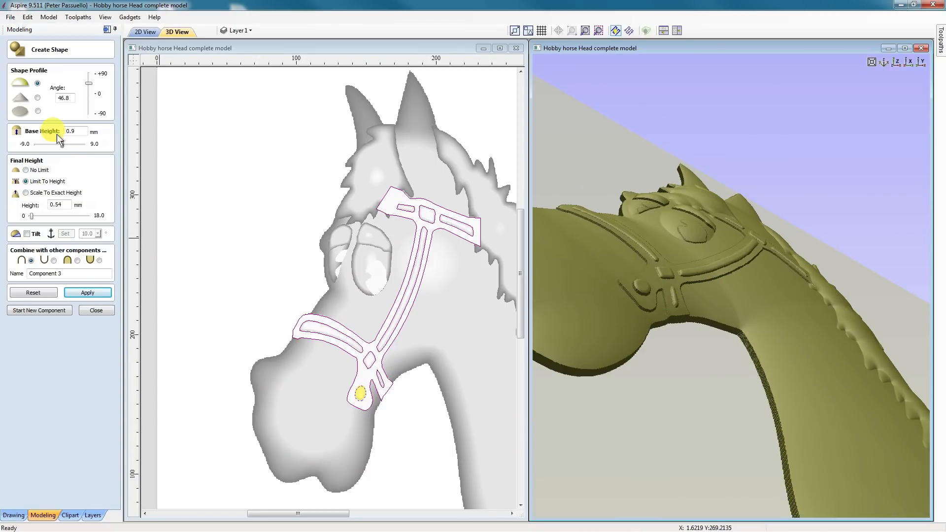
drag(63, 145, 63, 147)
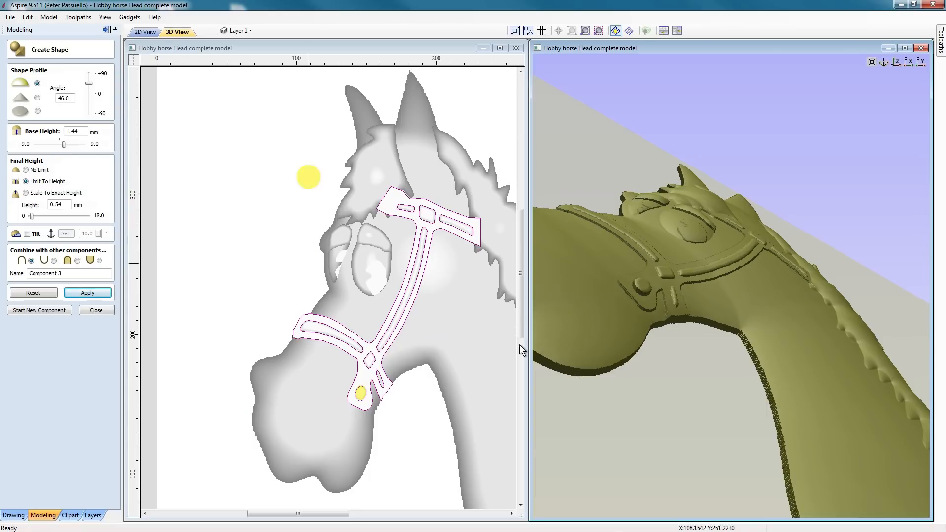
mouse_move(594, 311)
mouse_down()
mouse_move(598, 405)
mouse_move(731, 327)
mouse_move(779, 351)
mouse_up()
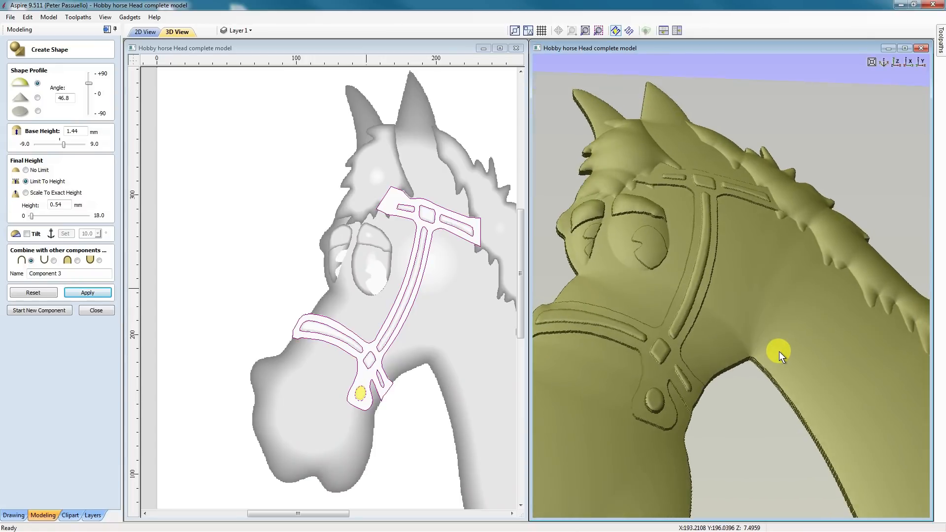
scroll(637, 442, down, 6)
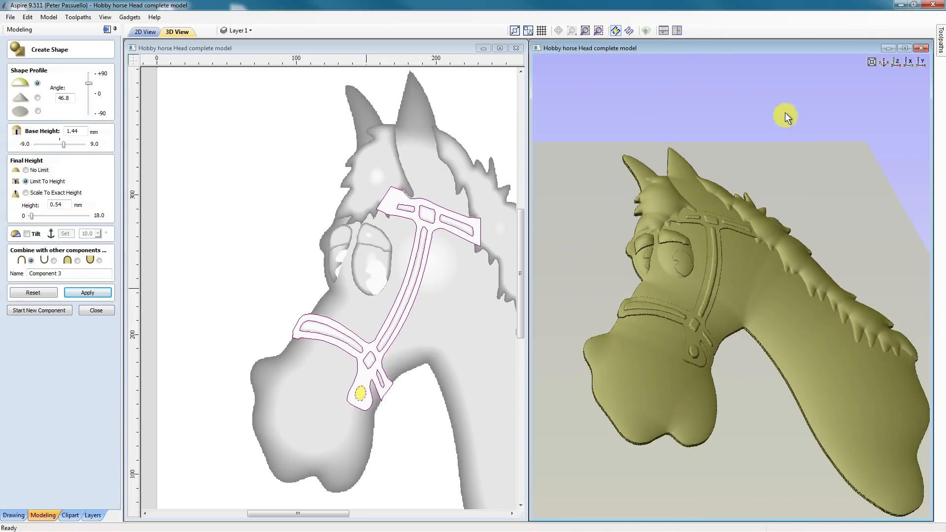
click(897, 63)
click(103, 311)
- Rename the three newest components, from the top of the component tree down, as Bit, Holter Detail and Holter
right_click(75, 231)
click(108, 325)
text(Bit)
right_click(69, 239)
click(104, 333)
text(Holter Detail)
key(Return)
right_click(69, 247)
click(107, 338)
text(Holter)
key(Return)
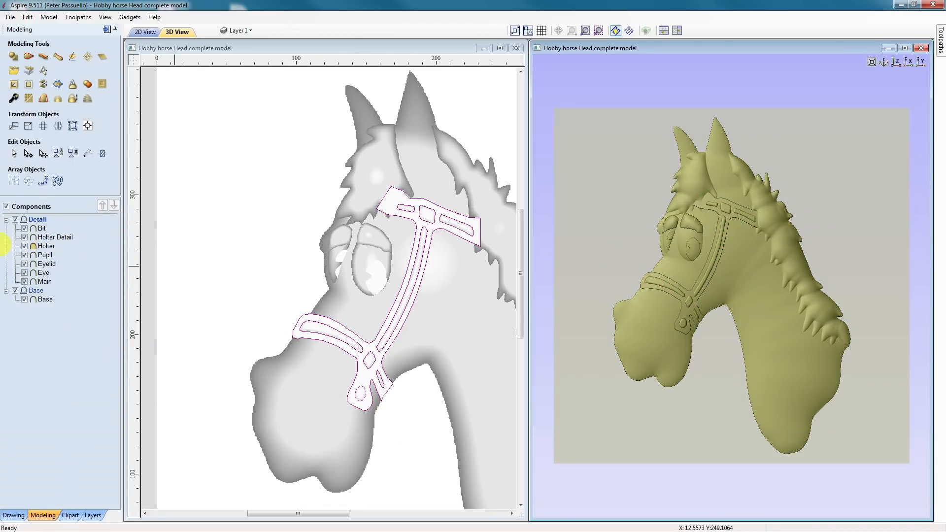
- Lower the base height of the mane component, Main, to 0.72 mm
click(42, 282)
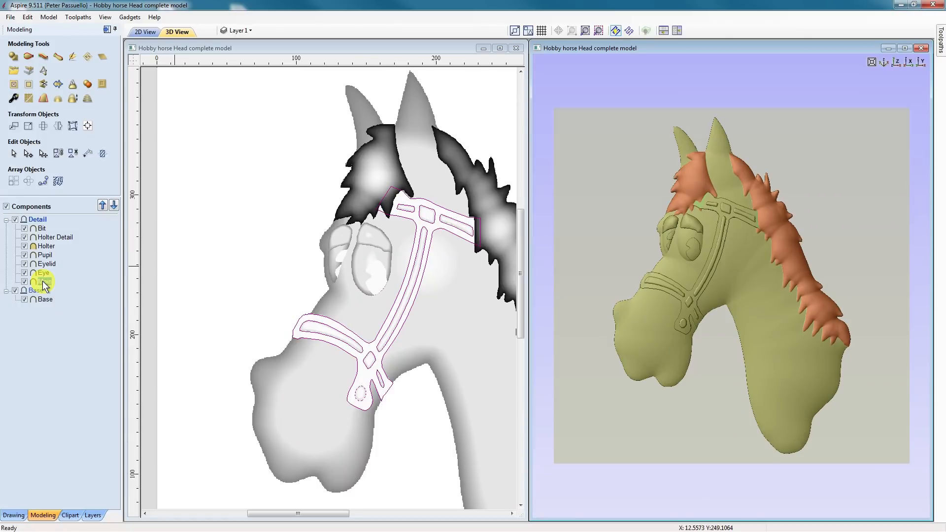
click(43, 281)
double_click(44, 281)
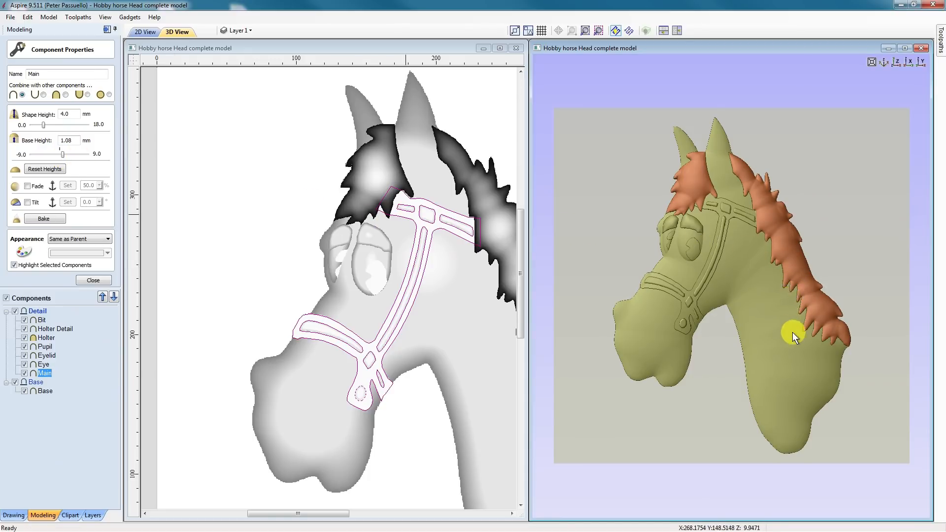
drag(777, 320, 747, 255)
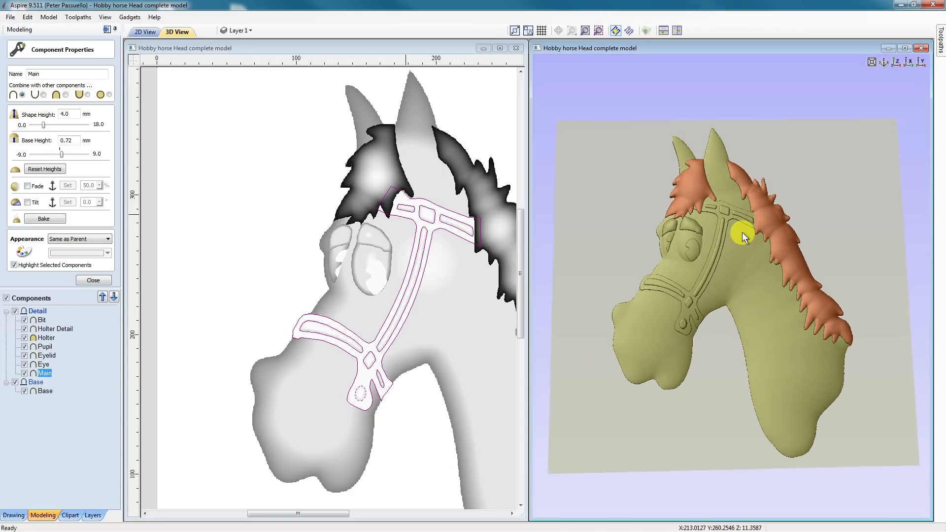
scroll(742, 232, up, 5)
drag(751, 200, 750, 202)
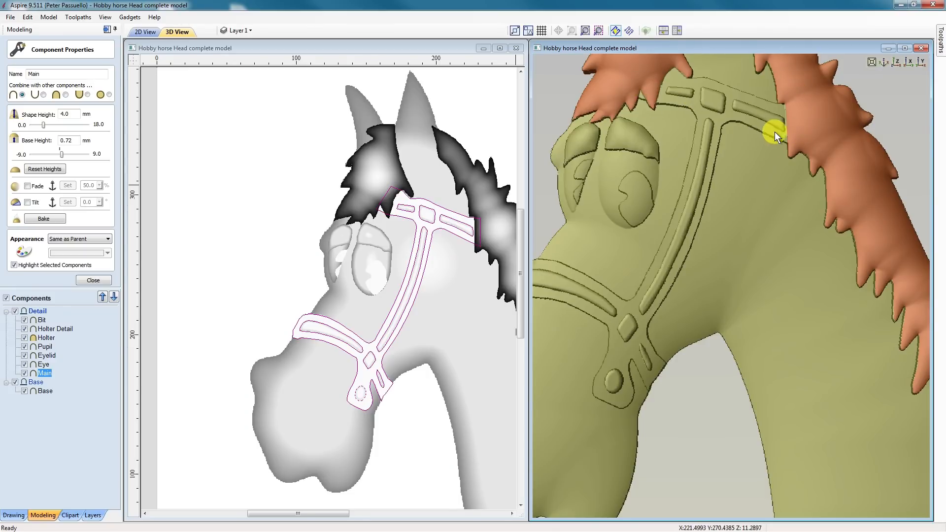
scroll(735, 231, down, 1)
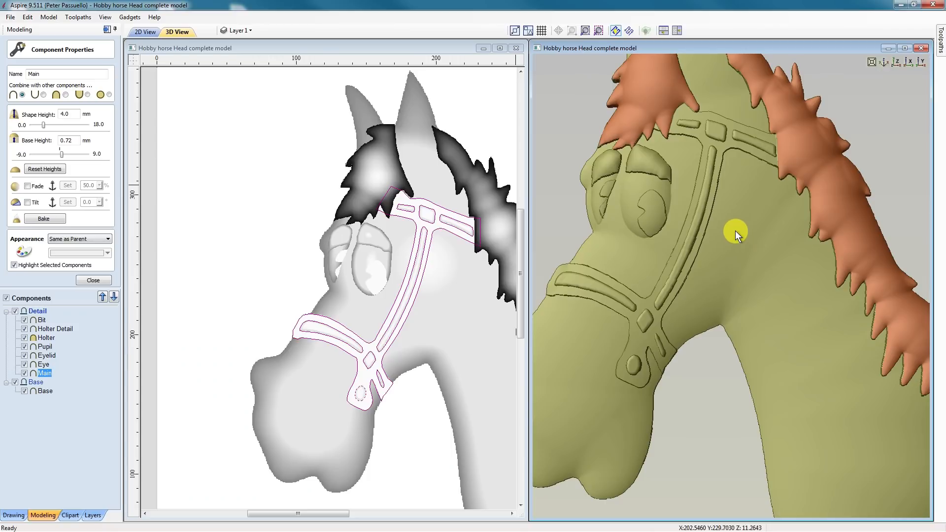
scroll(735, 231, down, 1)
scroll(734, 232, down, 1)
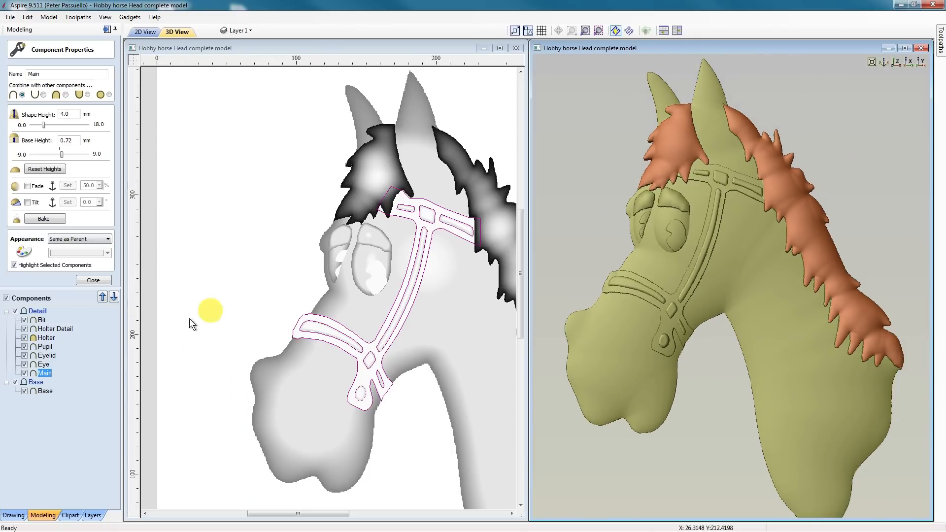
click(93, 280)
- Hide the halter vectors, show the Mouth layer, and create a component named Mouth from its outer outline: rounded 90°, exact height 2.0 mm
click(239, 30)
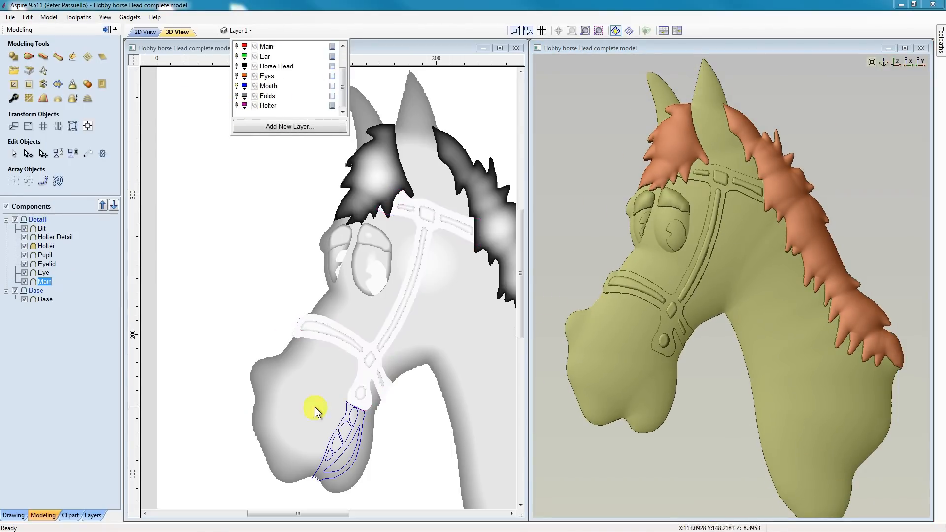
click(325, 407)
click(348, 409)
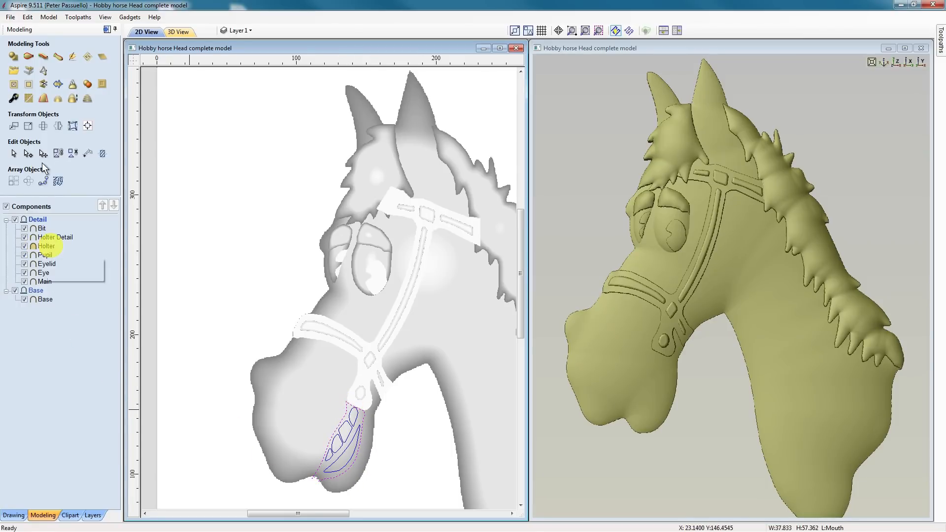
click(15, 57)
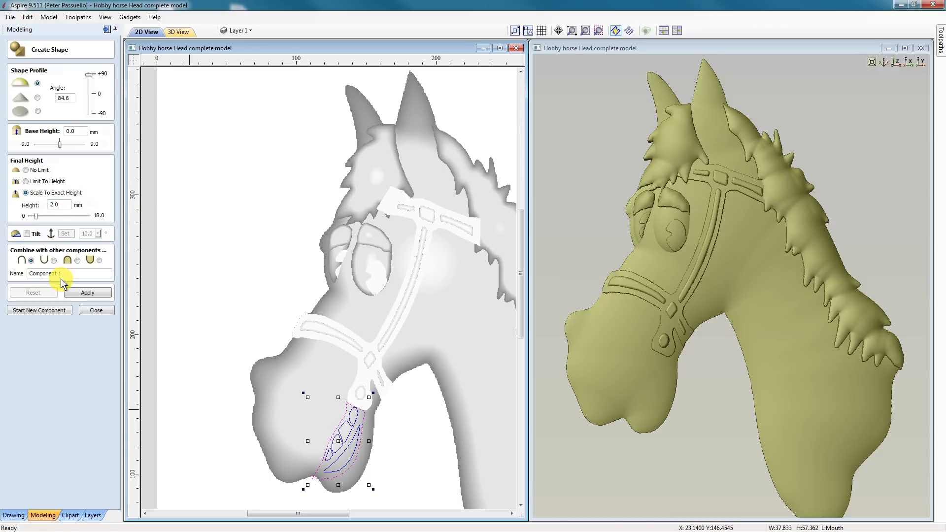
drag(74, 274, 21, 276)
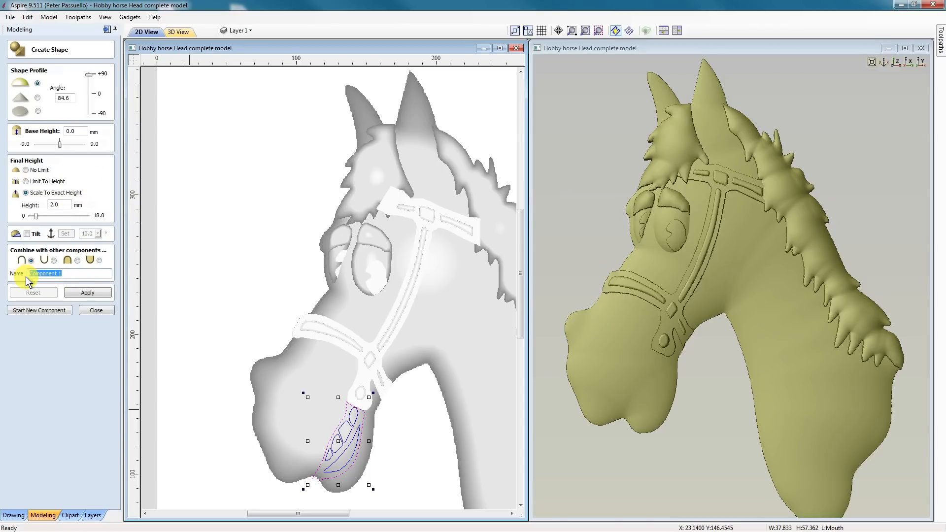
text(Mouth)
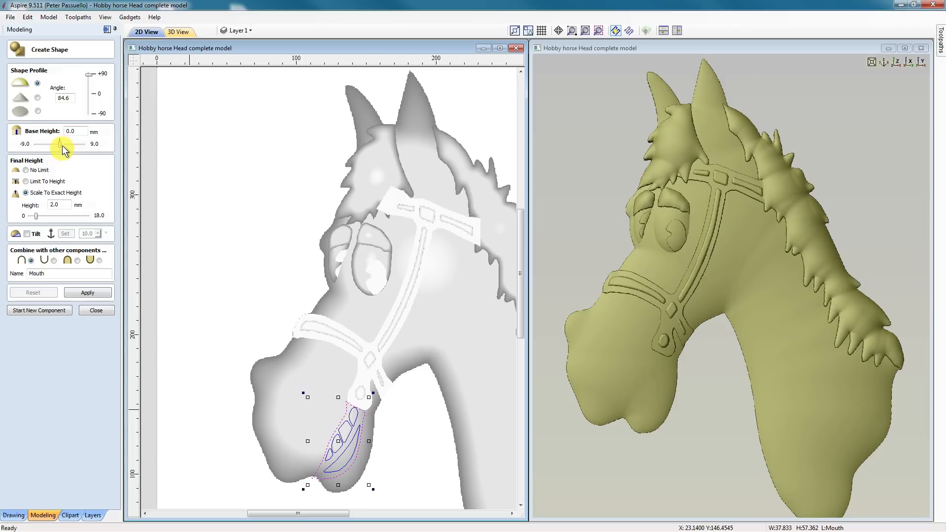
drag(90, 74, 90, 72)
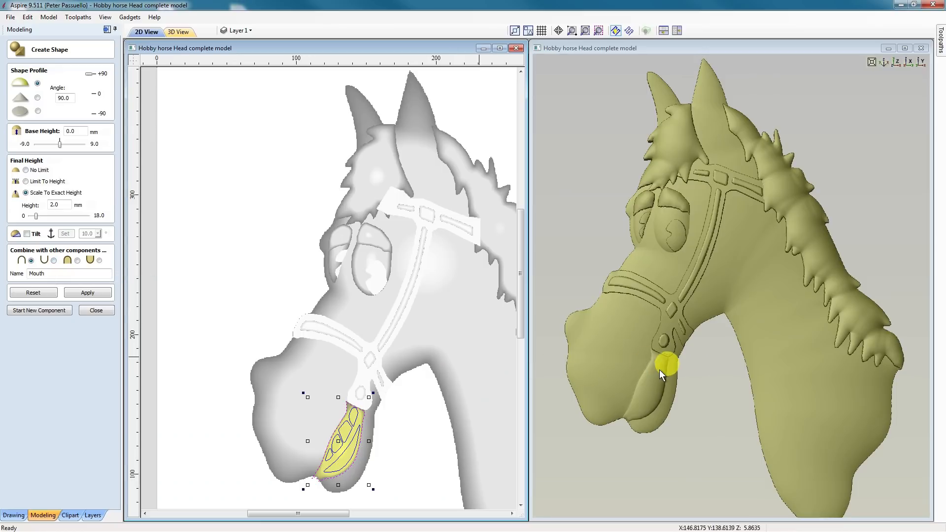
- Change the Mouth component's combine mode to subtract, keep the profile angle at 90°, and reapply the shape
click(54, 261)
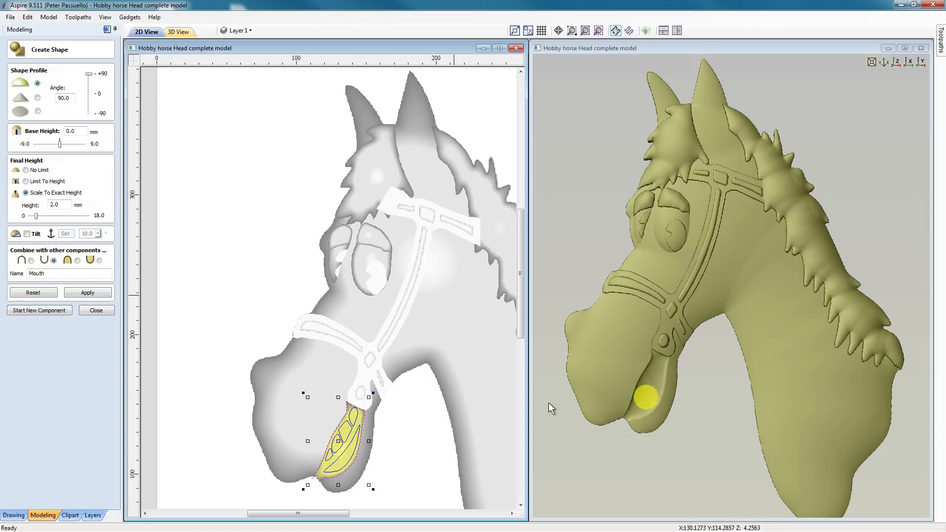
double_click(63, 205)
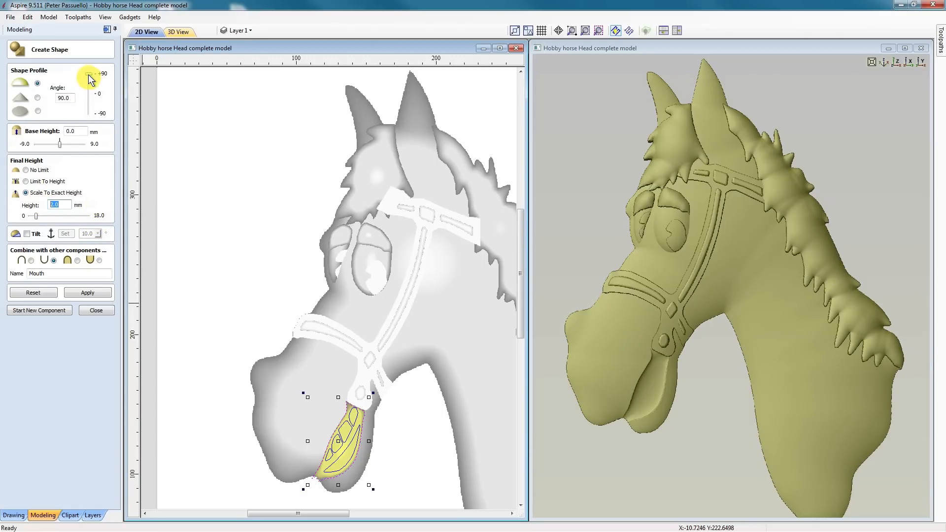
drag(88, 74, 88, 76)
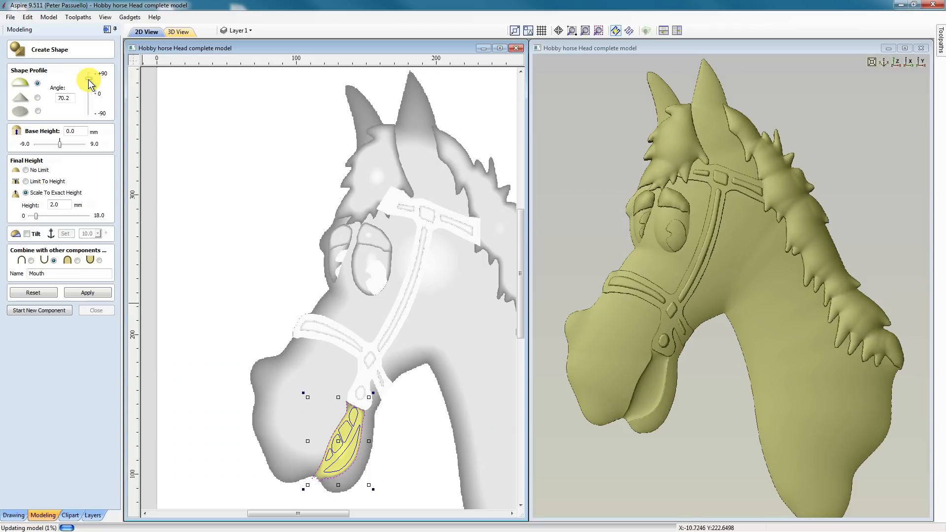
click(88, 79)
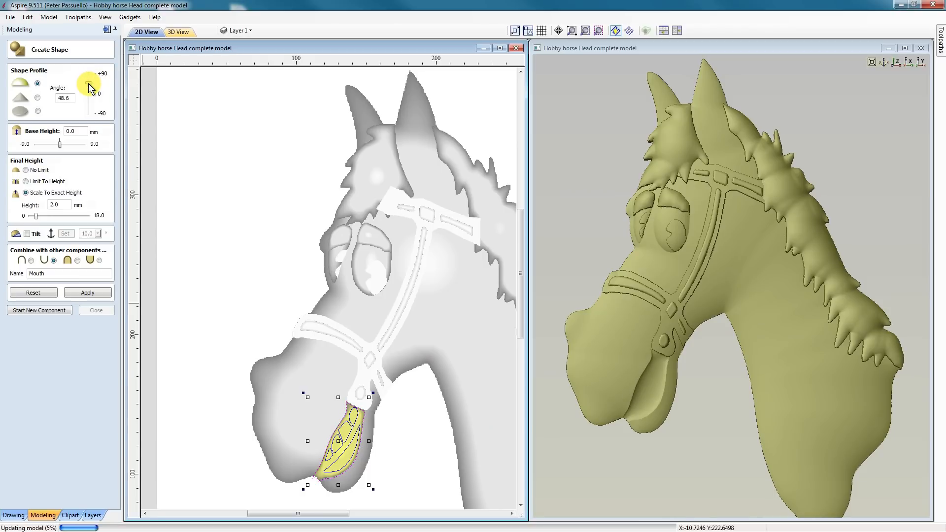
drag(89, 84, 93, 73)
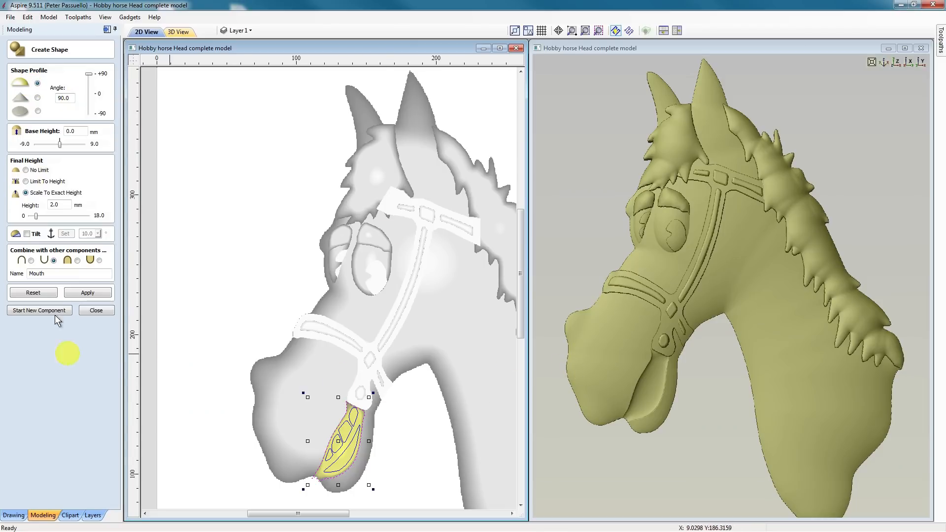
click(93, 292)
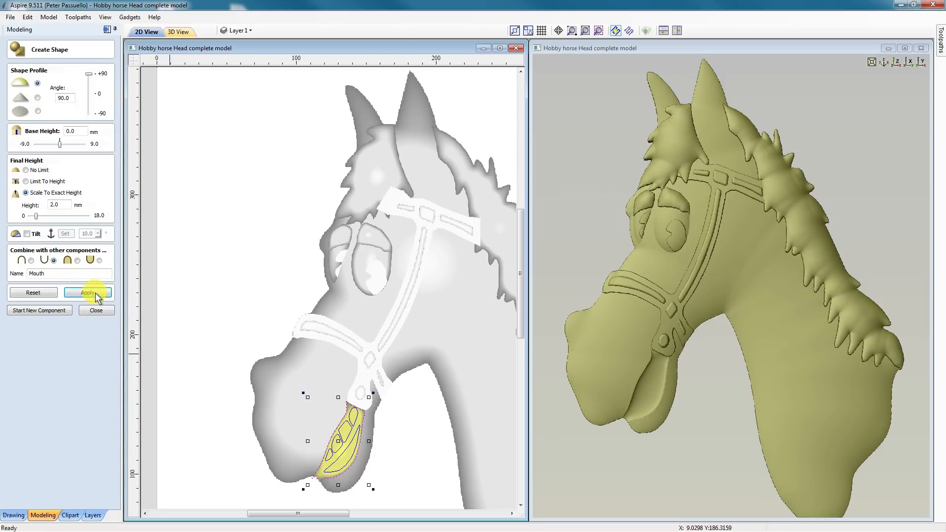
- Create a separate added component from the teeth and tongue vectors inside the mouth: rounded 79.2°, limited to 1.44 mm
click(65, 311)
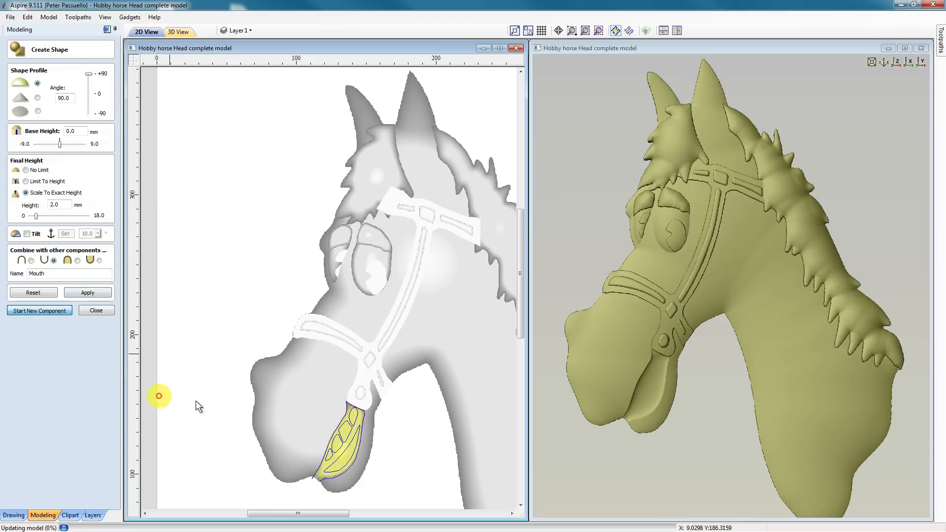
click(331, 457)
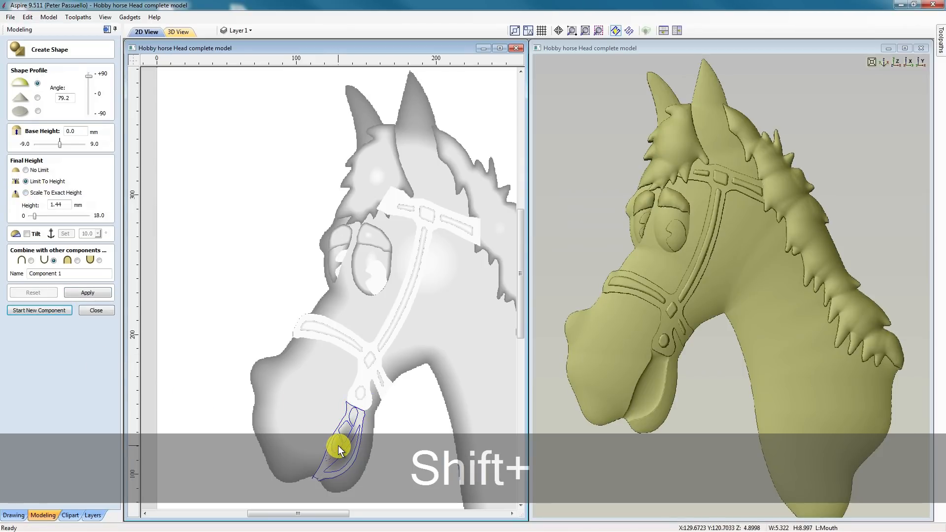
shift+click(345, 436)
shift+click(355, 418)
shift+click(357, 420)
shift+click(354, 435)
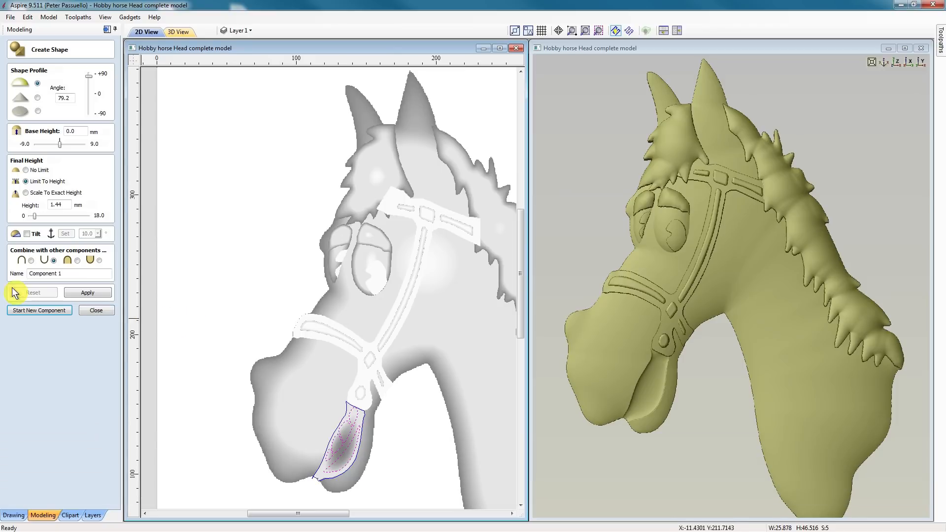
click(28, 260)
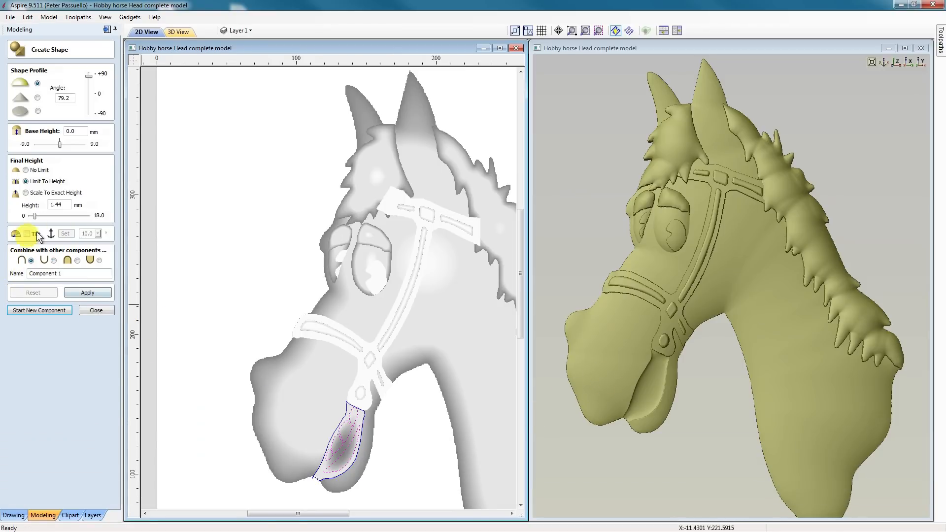
double_click(63, 204)
click(95, 294)
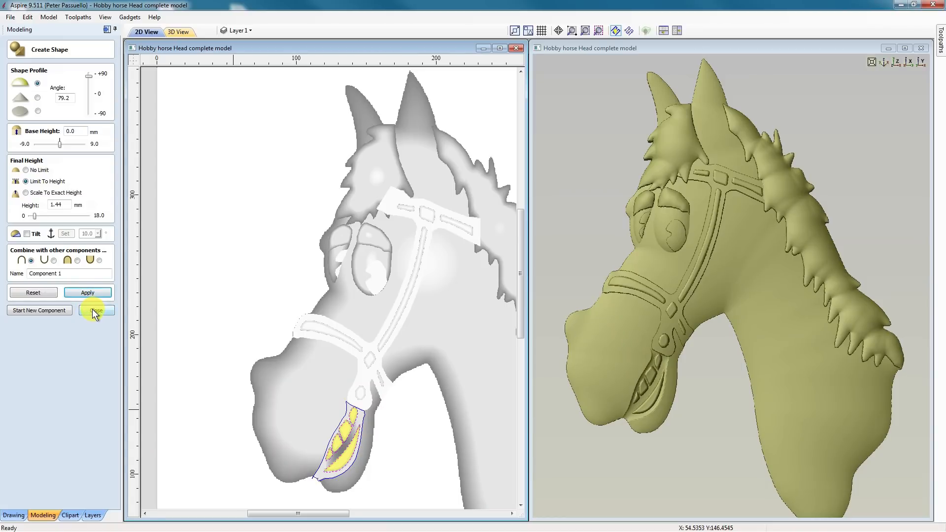
- Finish the teeth and tongue shape and rename its component "Teeth &Tongue"
drag(547, 410, 677, 375)
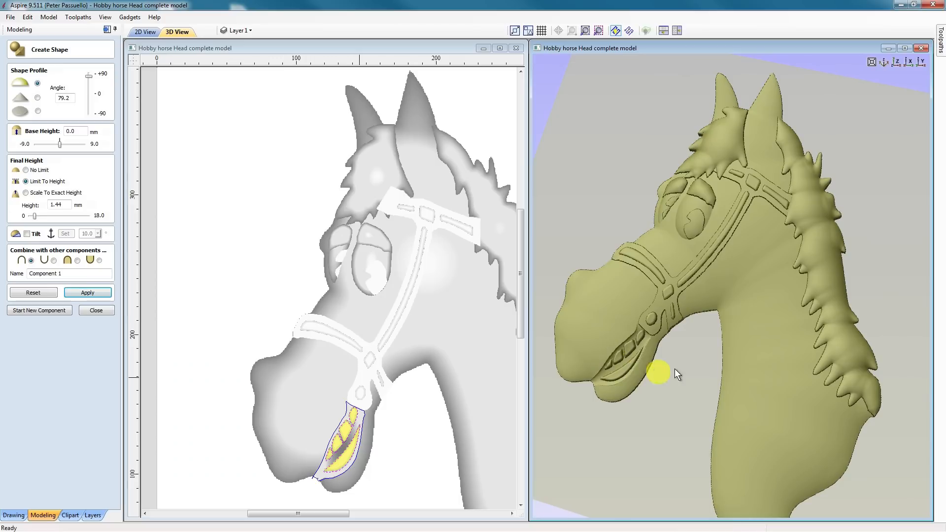
click(97, 311)
text(Teeth &Tongue)
key(Return)
- Show the Nostril layer and create a subtracted component from its vector: rounded 43.2°, base height 0, limited to 2.0 mm
click(238, 30)
click(237, 67)
click(298, 395)
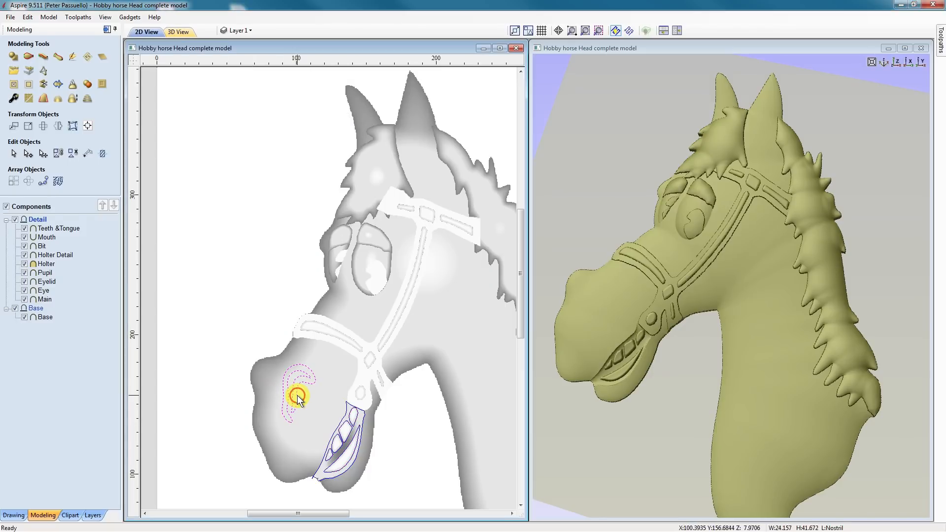
click(14, 57)
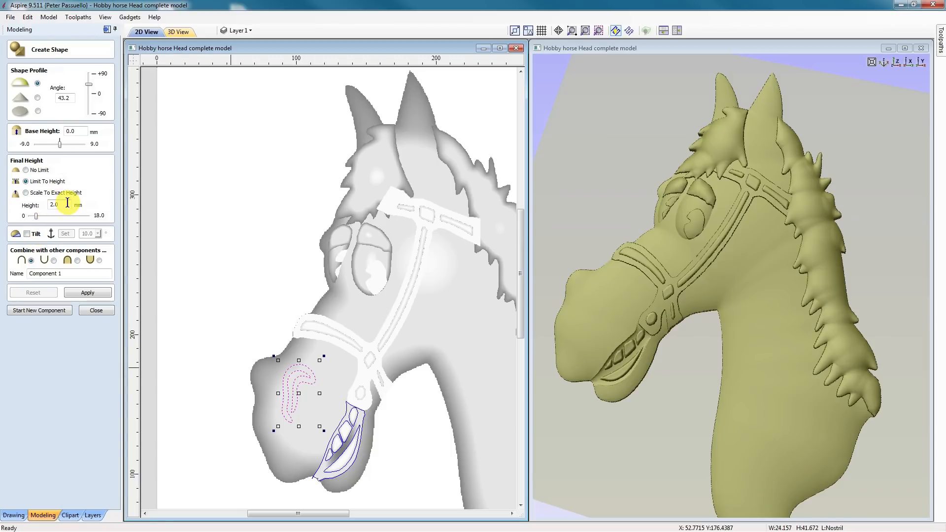
click(54, 260)
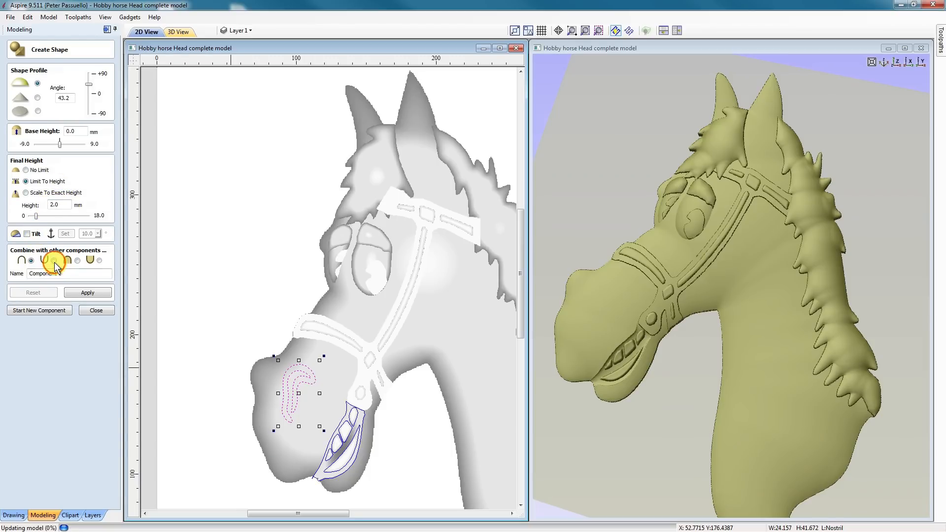
click(86, 293)
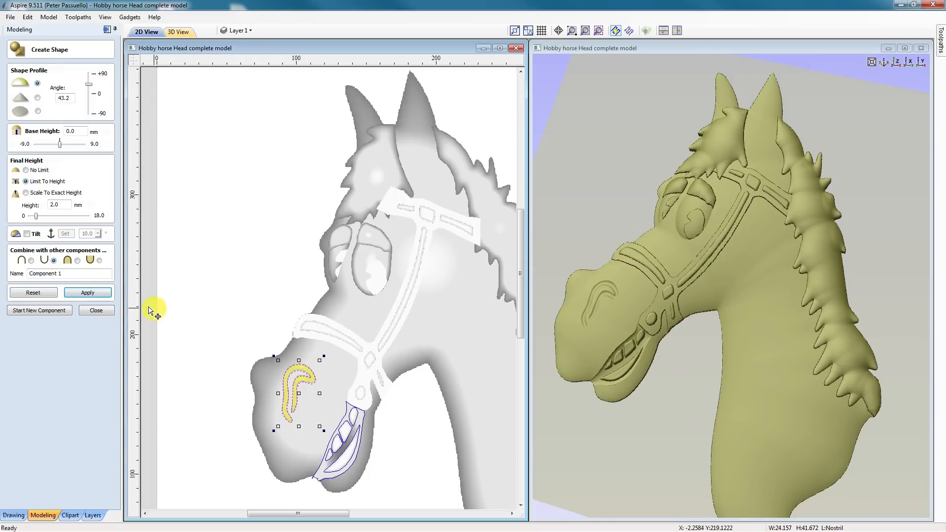
click(96, 310)
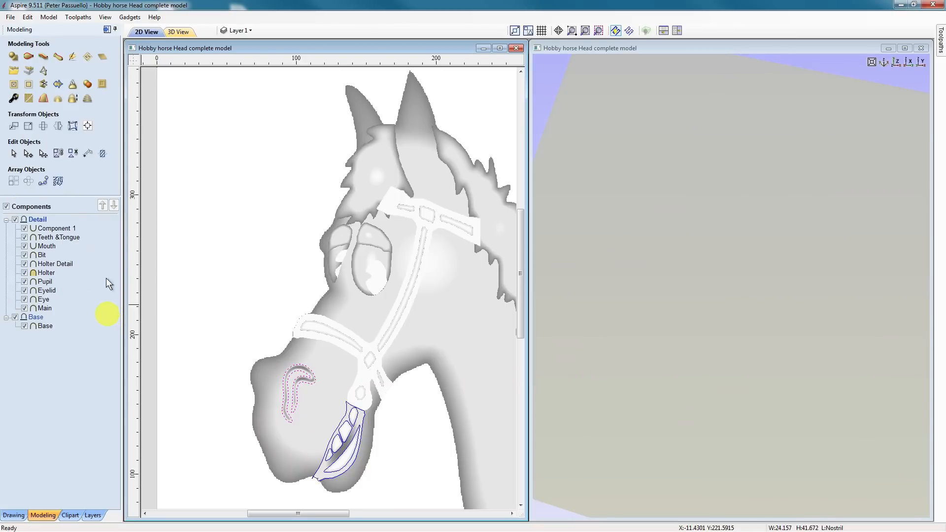
- Show the Folds layer and select the fold vectors running along the horse's cheek, jaw and neck
click(254, 30)
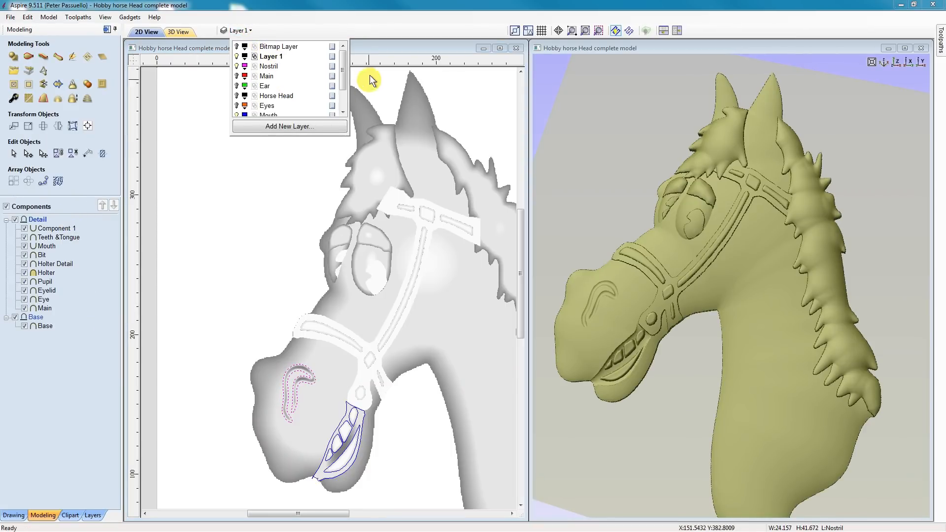
drag(346, 70, 344, 87)
click(273, 95)
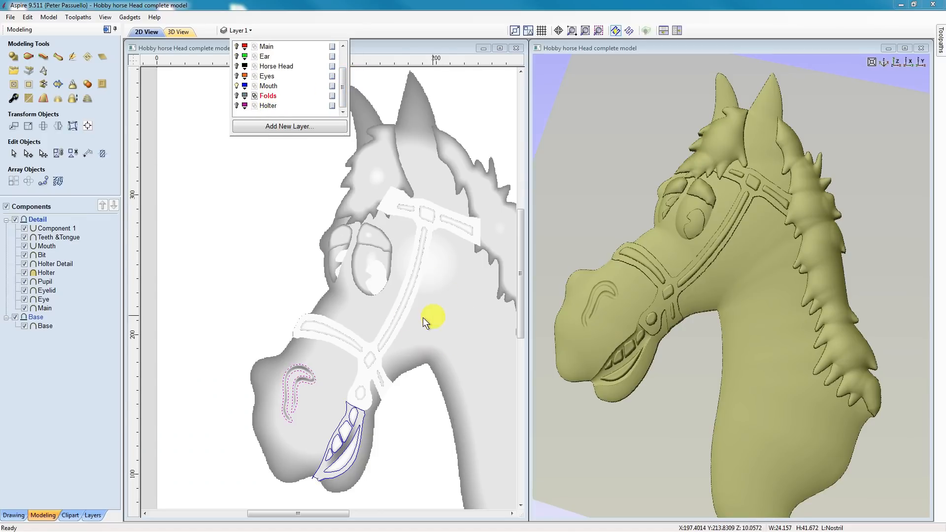
click(238, 98)
click(237, 97)
mouse_move(344, 88)
mouse_down()
mouse_move(345, 68)
mouse_move(343, 95)
mouse_up()
click(271, 56)
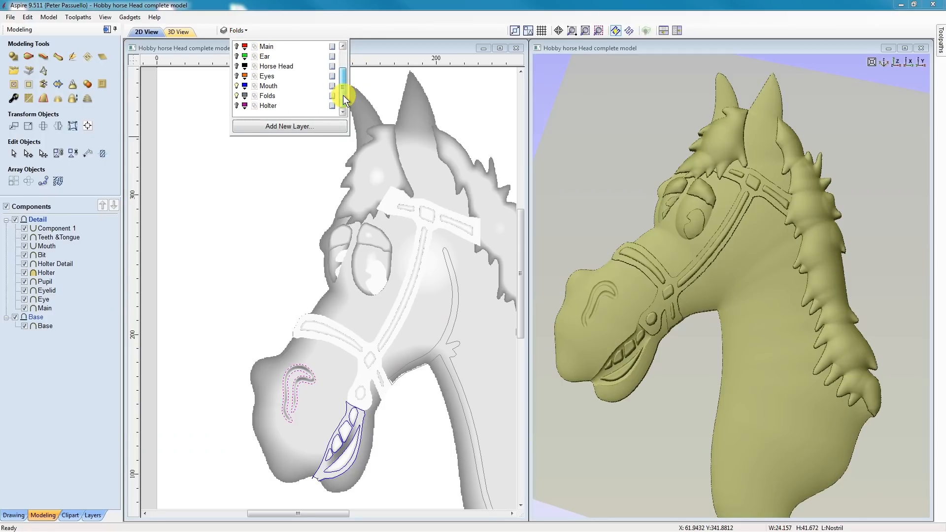
click(453, 338)
click(452, 335)
- Create a subtracted component named "Folds" from the selected vectors: rounded 43.2°, base height 0, limited to 2.0 mm
click(14, 57)
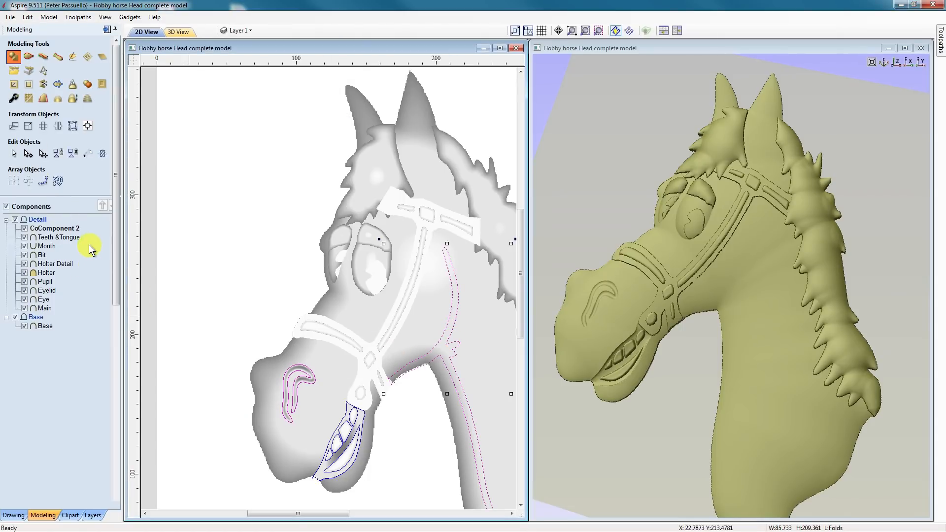
drag(63, 274, 22, 272)
text(F)
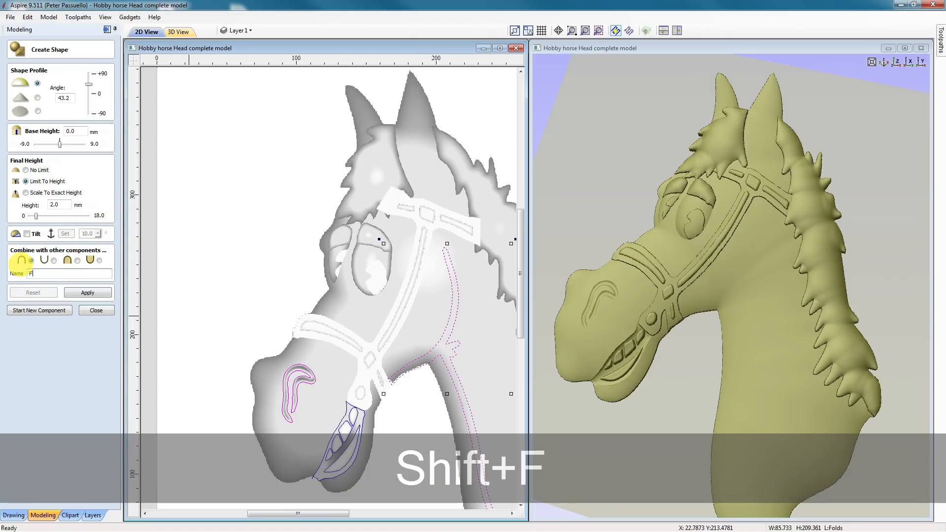
text(olds)
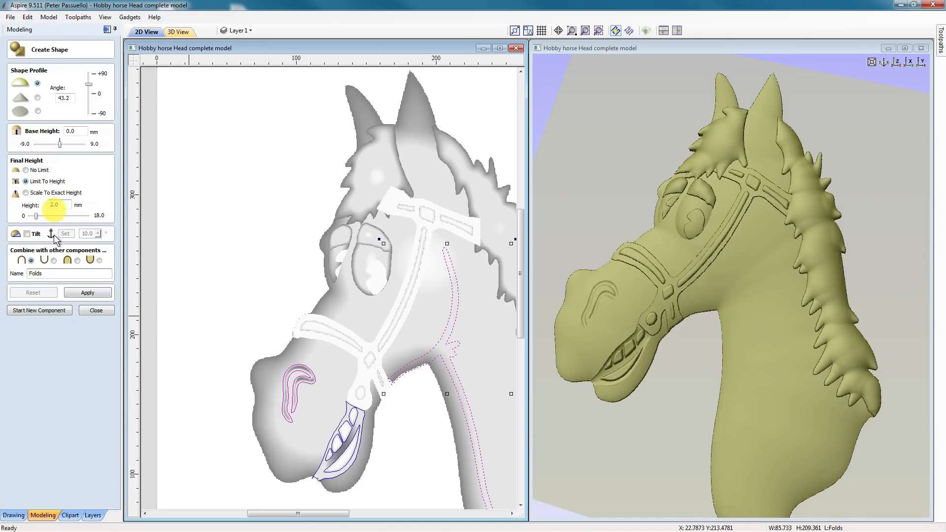
click(54, 260)
click(98, 293)
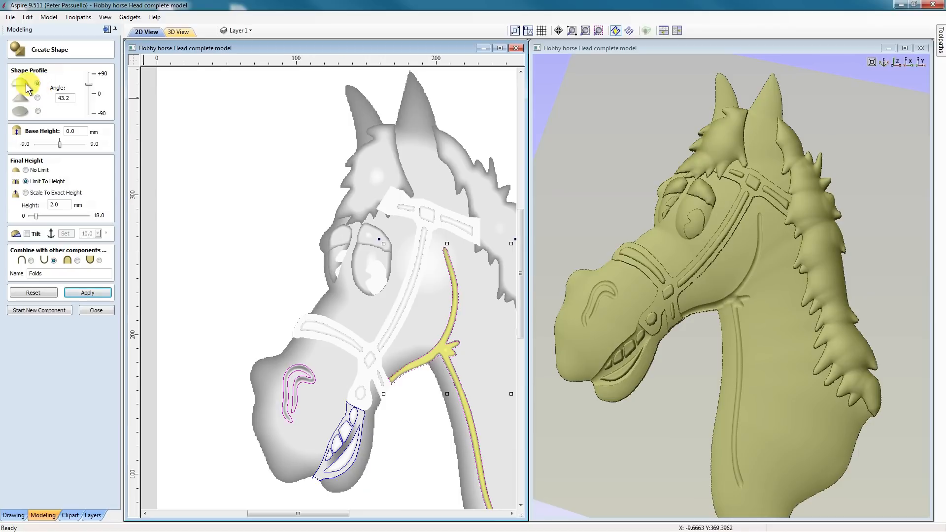
click(91, 295)
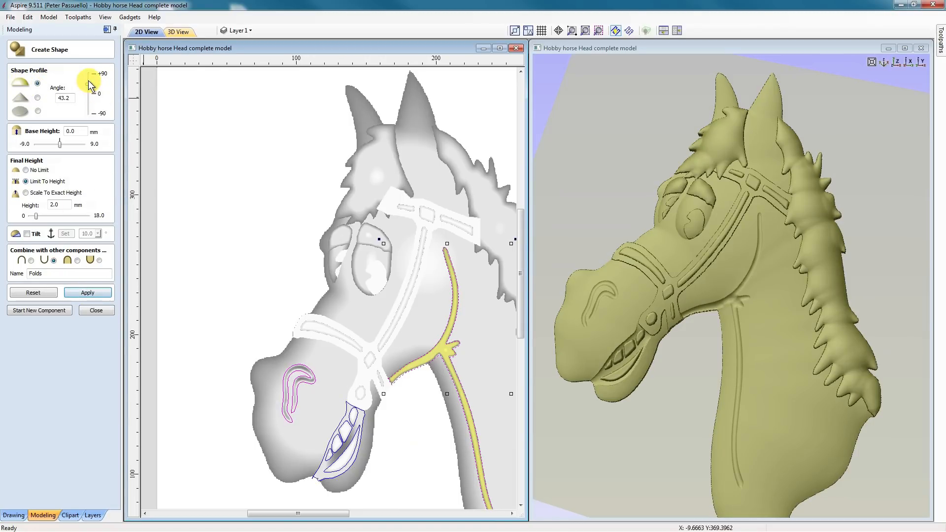
drag(89, 88, 88, 86)
click(96, 311)
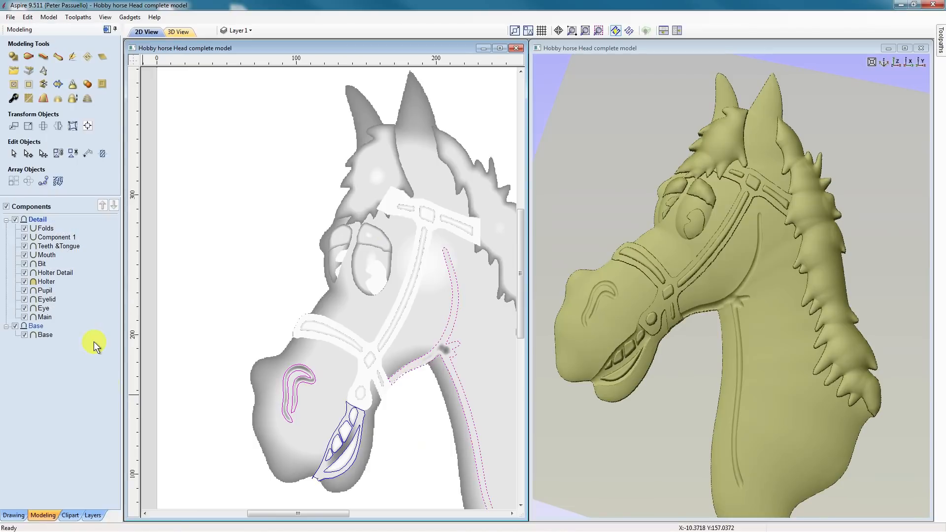
- Rename the nostril's "Component 1" as "Nostril"
right_click(60, 238)
click(95, 330)
text(Nostril)
click(101, 308)
- Hide the Folds and Mouth layers and show the Ear layer
click(241, 30)
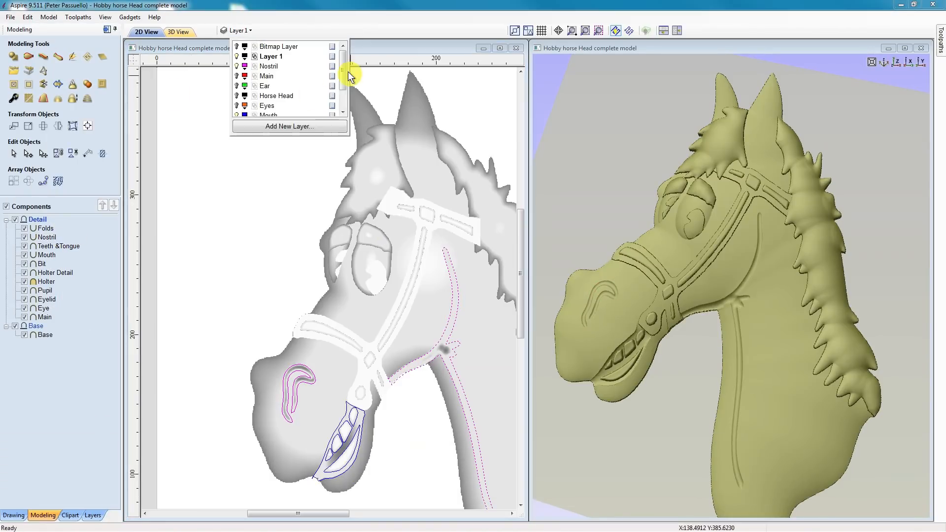
drag(344, 72, 344, 91)
click(236, 96)
click(236, 86)
click(237, 57)
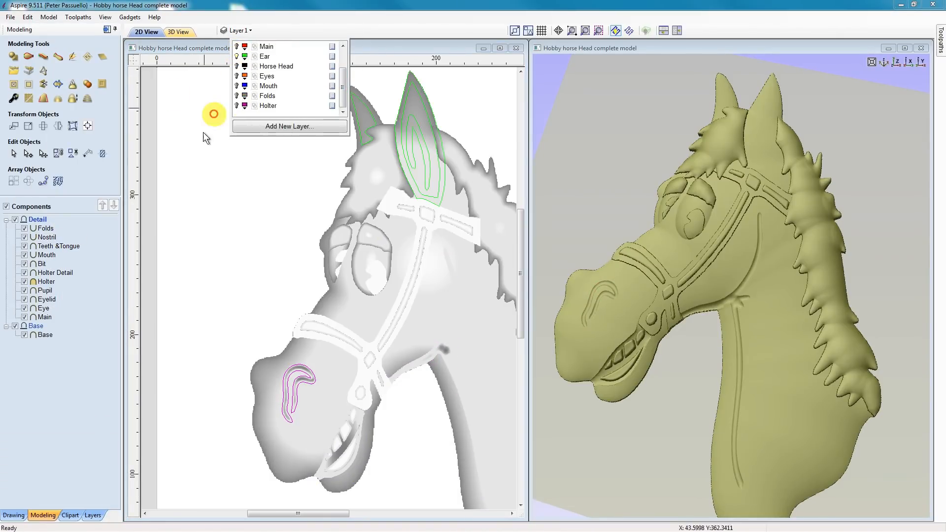
click(216, 209)
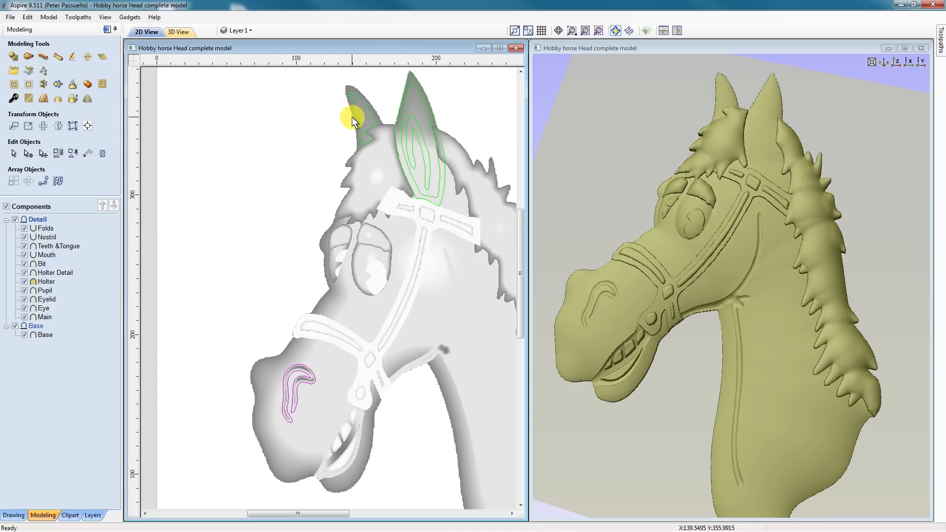
- Create an added component named "Rear Ear" from the rear ear's inner vector: rounded 34.2°, base height 0, scaled to exactly 1.0 mm
click(370, 141)
click(17, 57)
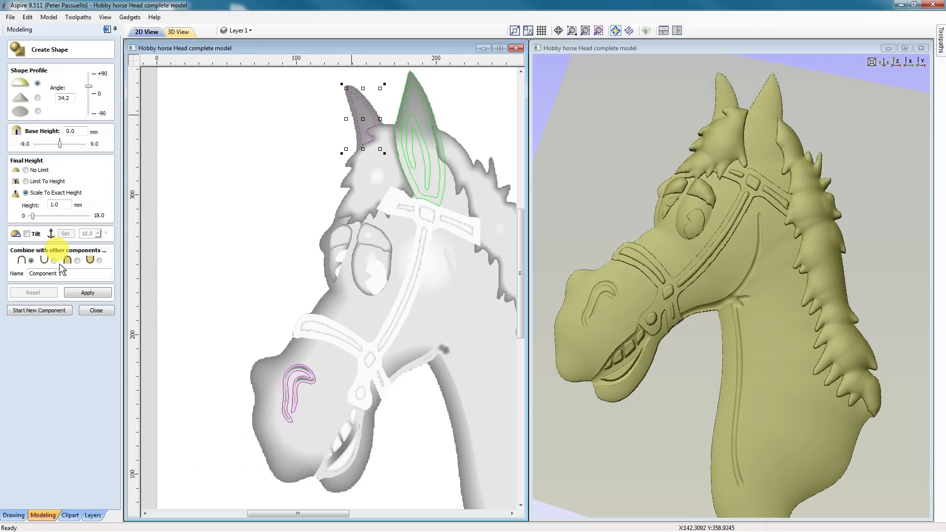
drag(63, 273, 6, 270)
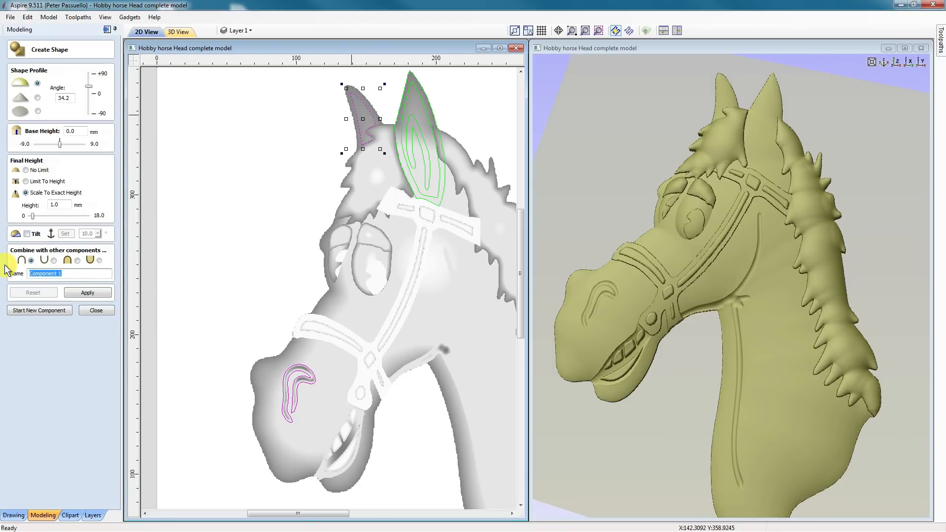
text(Ba)
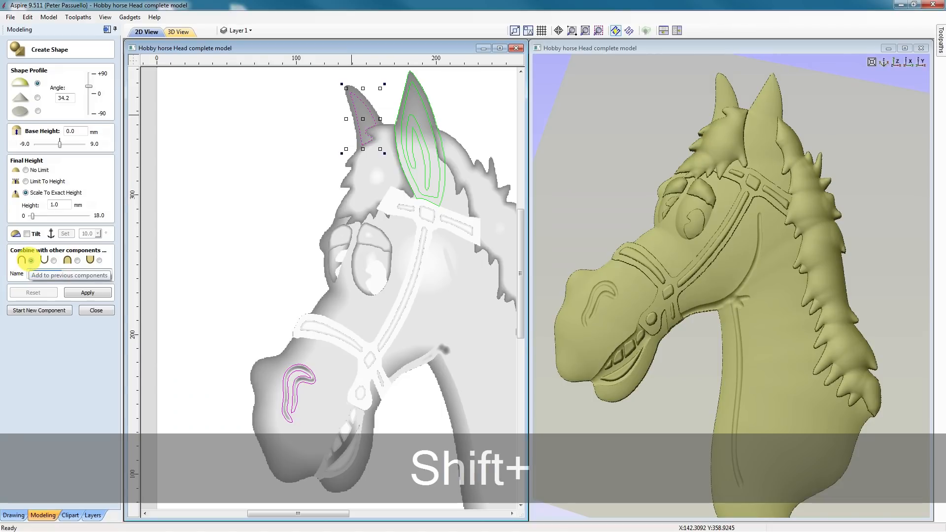
text(ck Eare)
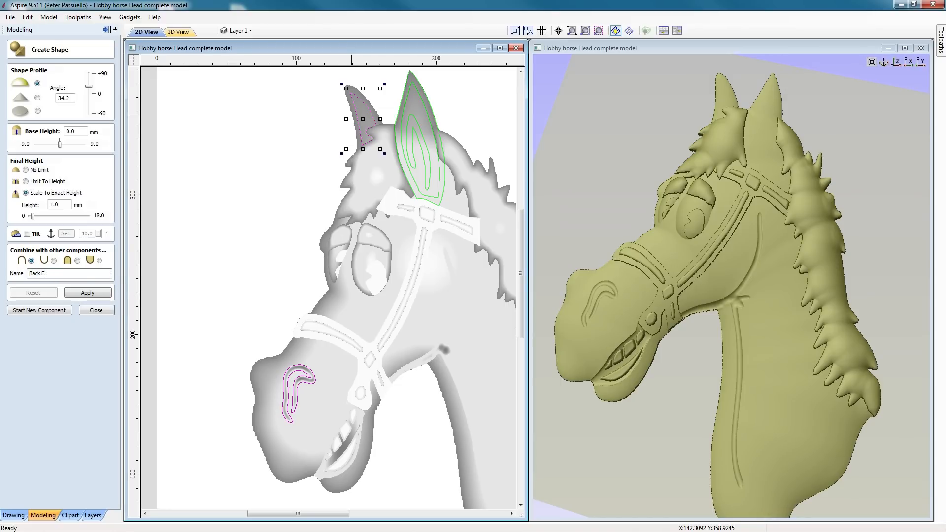
text(Rear Ear)
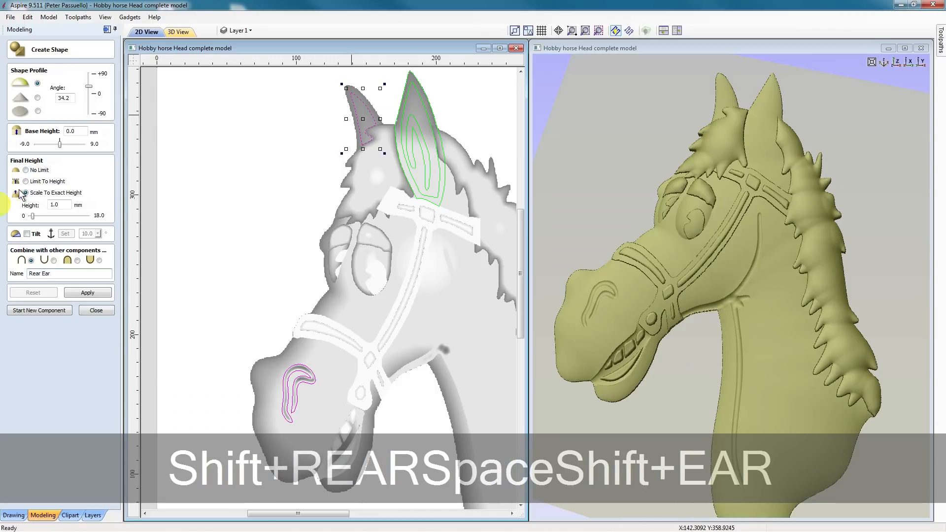
click(84, 294)
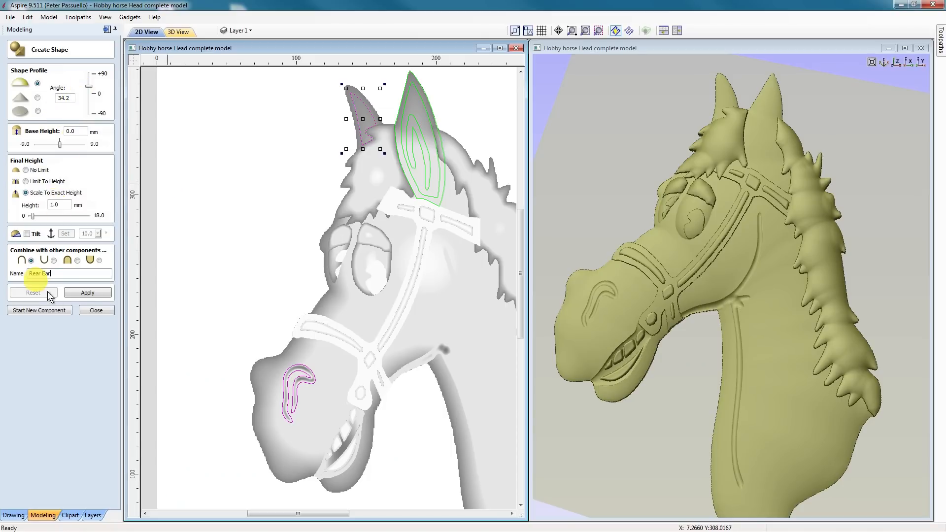
click(87, 293)
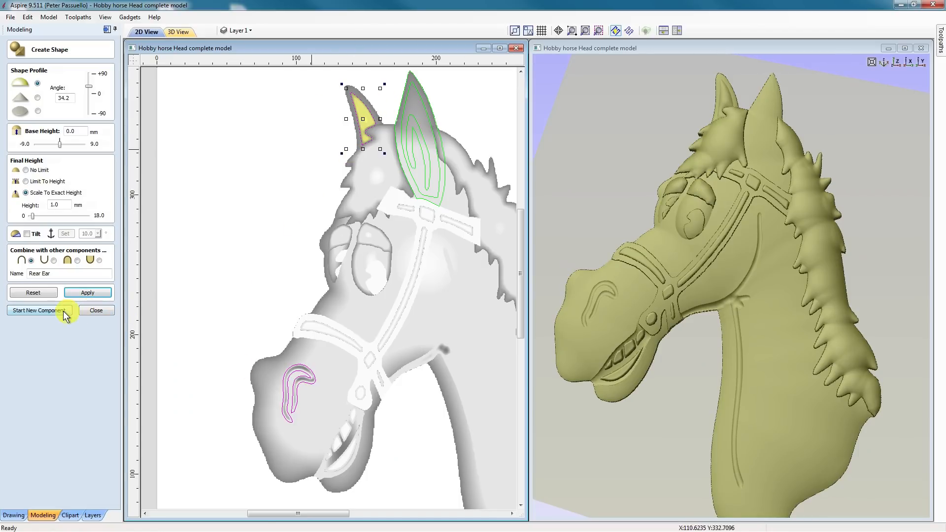
- Create a separate added component from the front ear's outer outline: rounded 25.2°, base height 0, limited to 1.0 mm
click(39, 311)
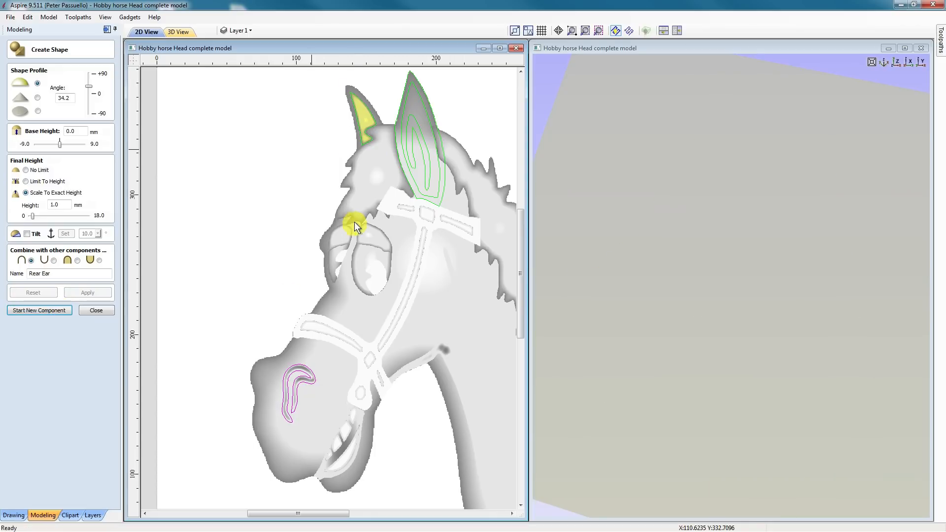
click(444, 194)
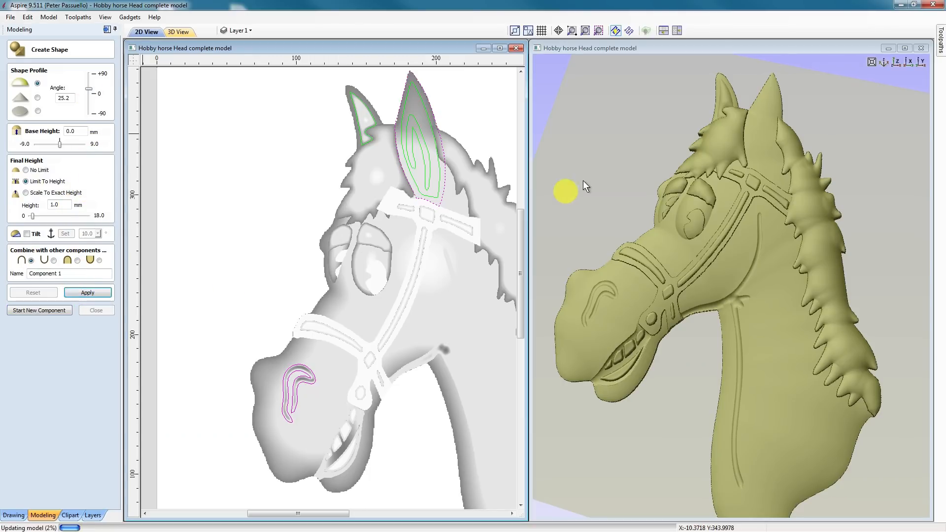
click(782, 145)
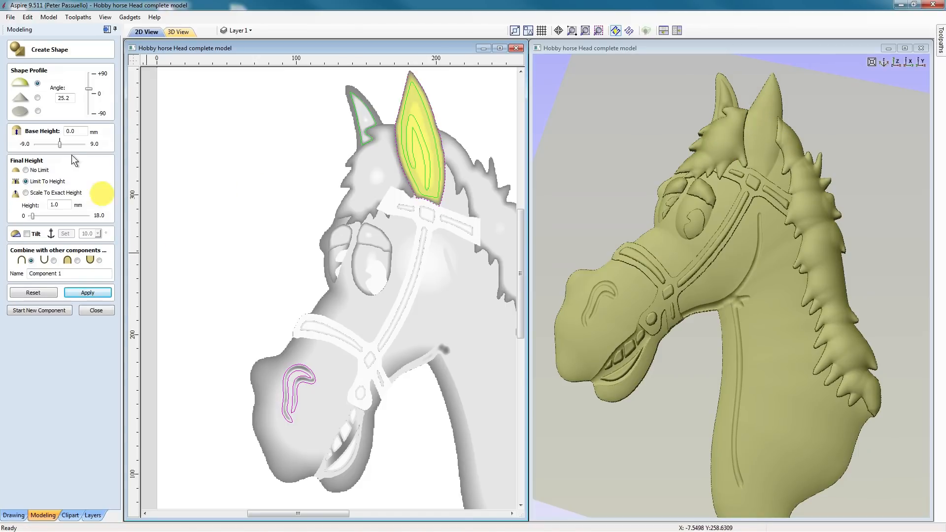
- Set the front ear component's base height to 0.9 mm, reapply the shape and inspect the ear in 3D
click(59, 146)
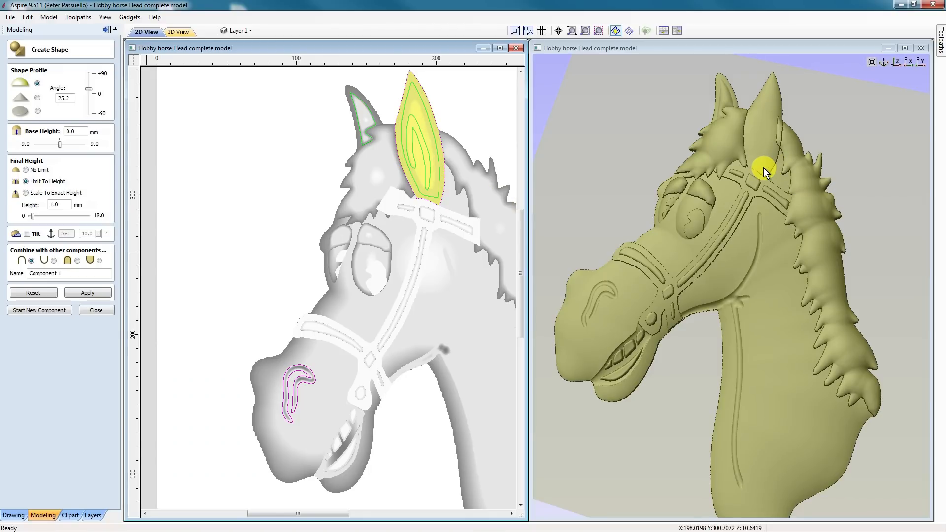
scroll(764, 168, up, 3)
scroll(763, 167, up, 2)
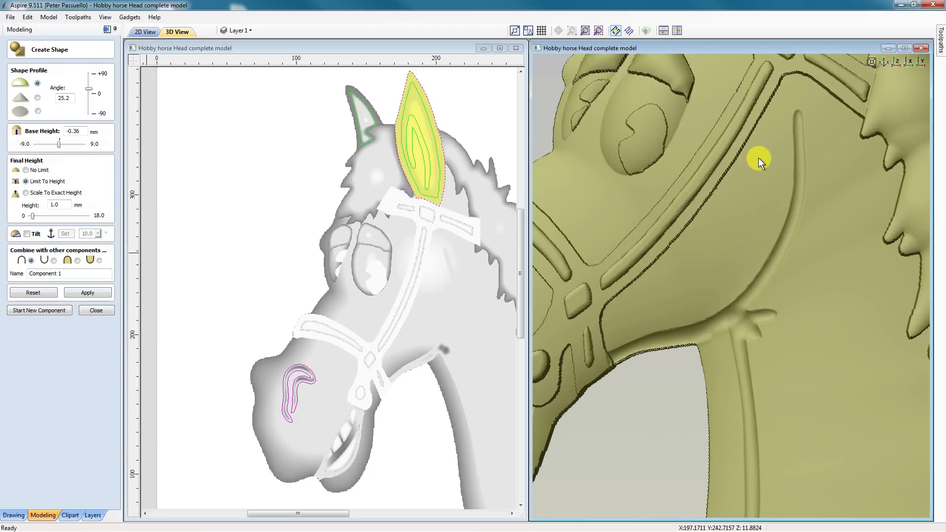
mouse_move(762, 158)
mouse_down()
mouse_move(757, 194)
mouse_move(770, 153)
mouse_up()
drag(781, 92, 767, 262)
drag(738, 315, 737, 236)
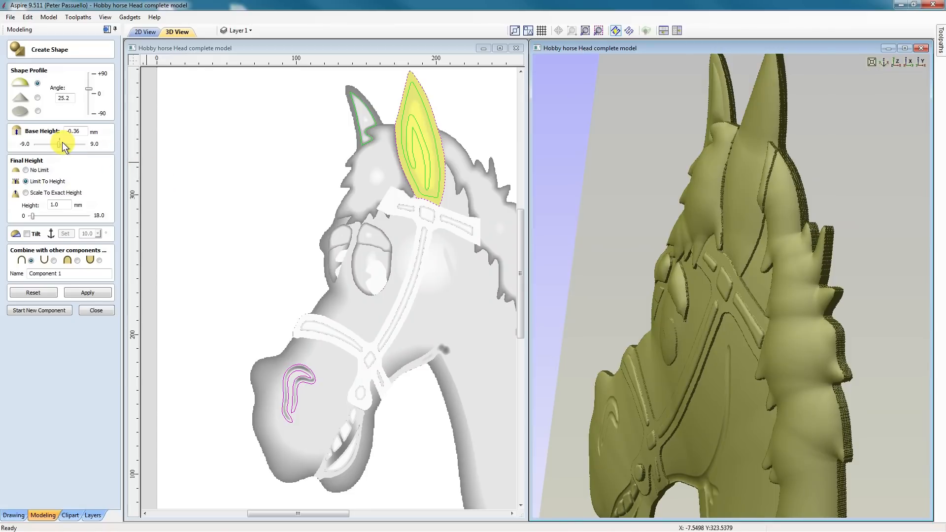
drag(60, 146, 60, 147)
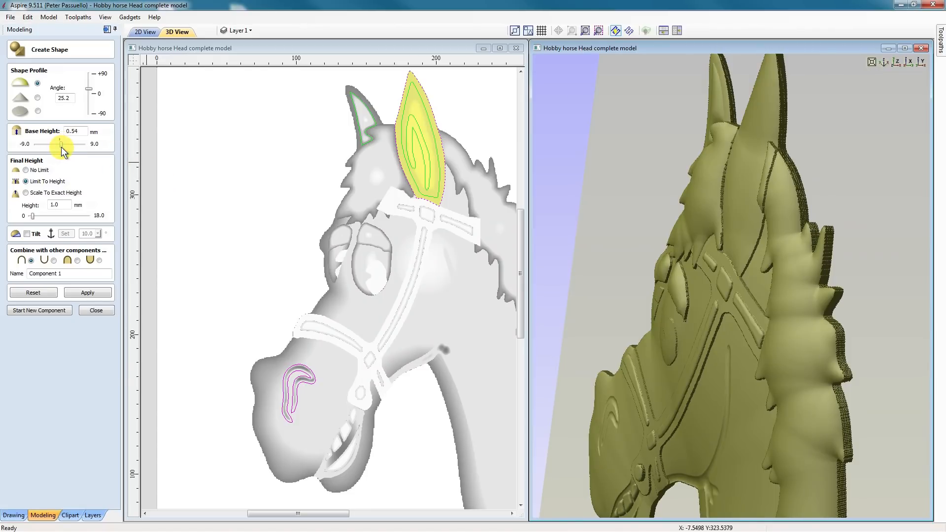
drag(62, 147, 62, 147)
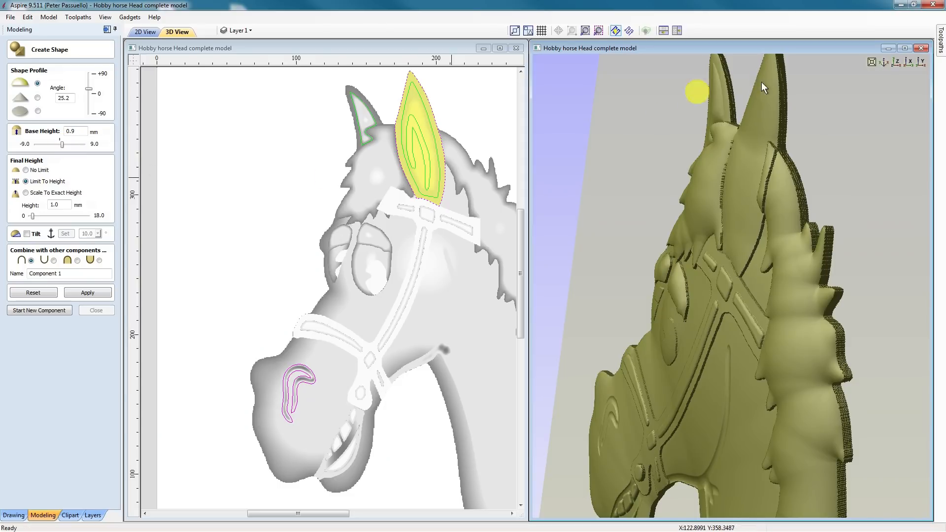
drag(766, 351, 836, 342)
drag(737, 353, 762, 357)
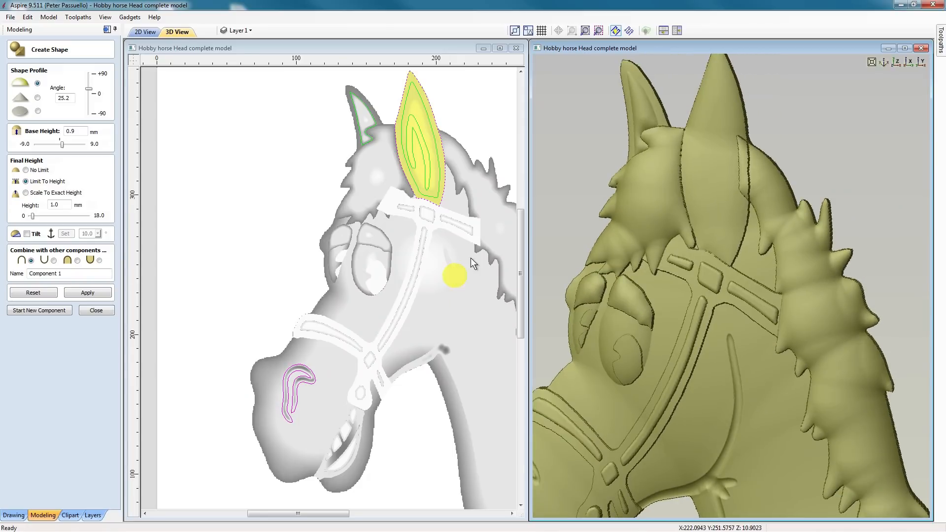
click(437, 196)
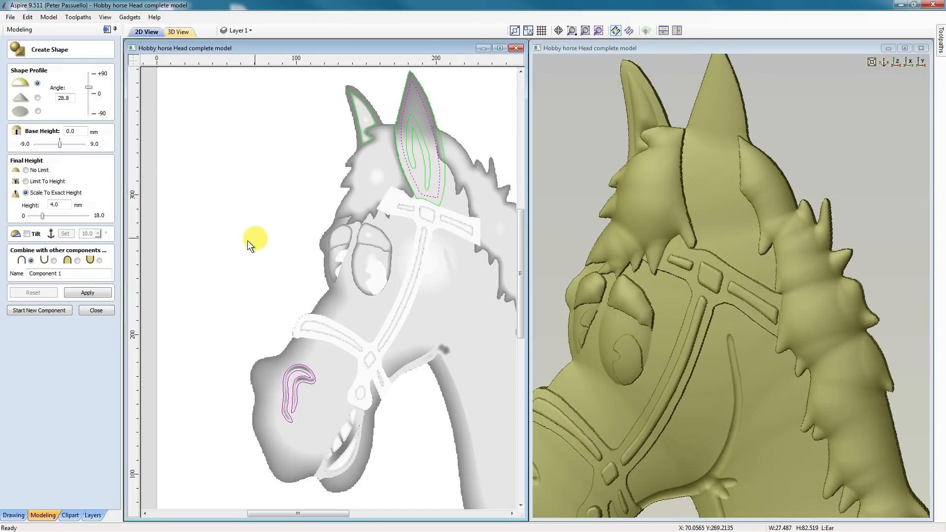
click(443, 196)
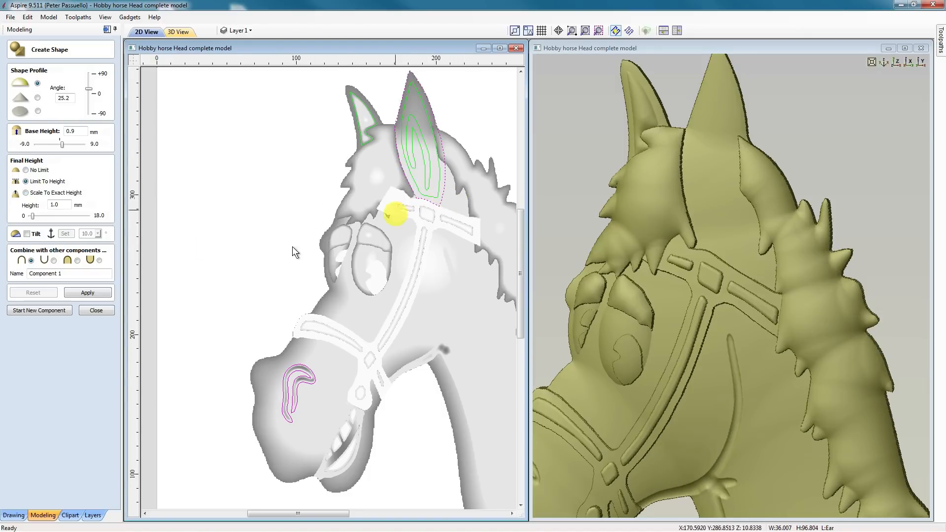
click(99, 294)
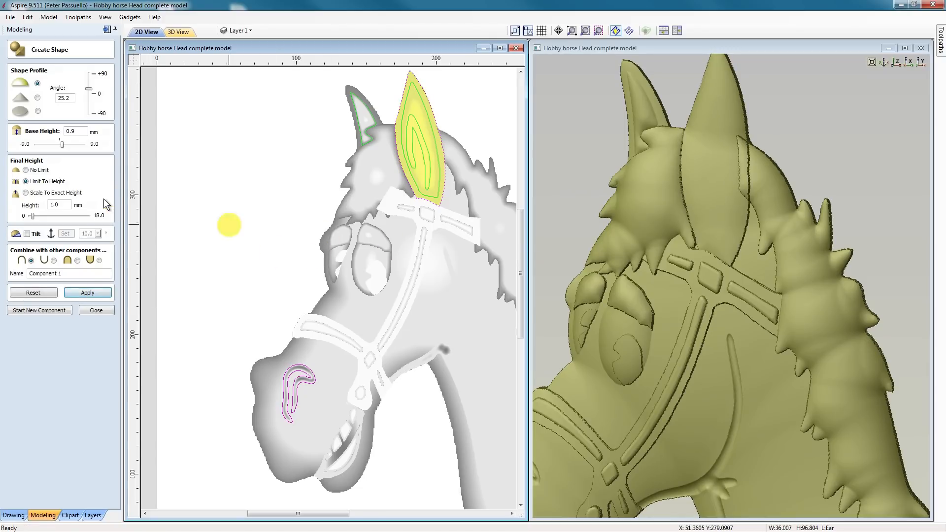
- Create a separate subtracted component from the front ear's inner outline: rounded 28.8°, base height 0, scaled to exactly 4.0 mm
click(40, 311)
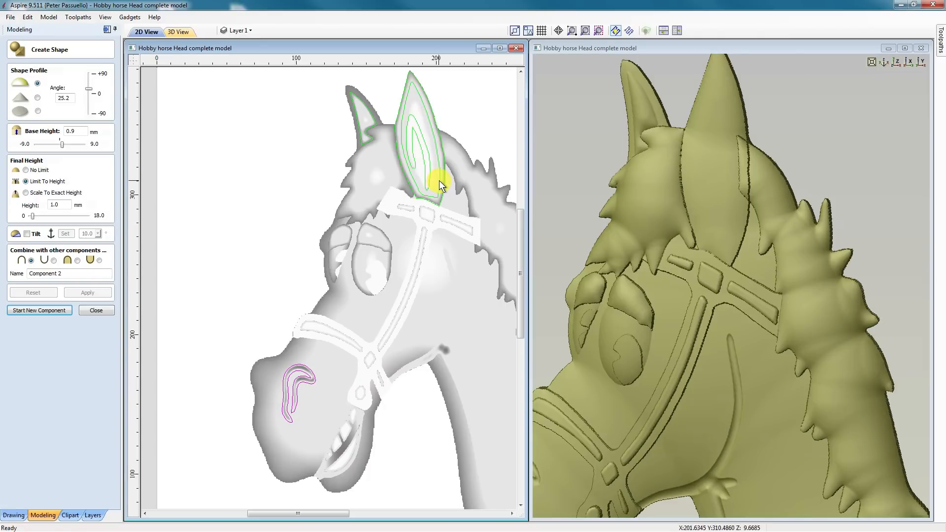
click(440, 182)
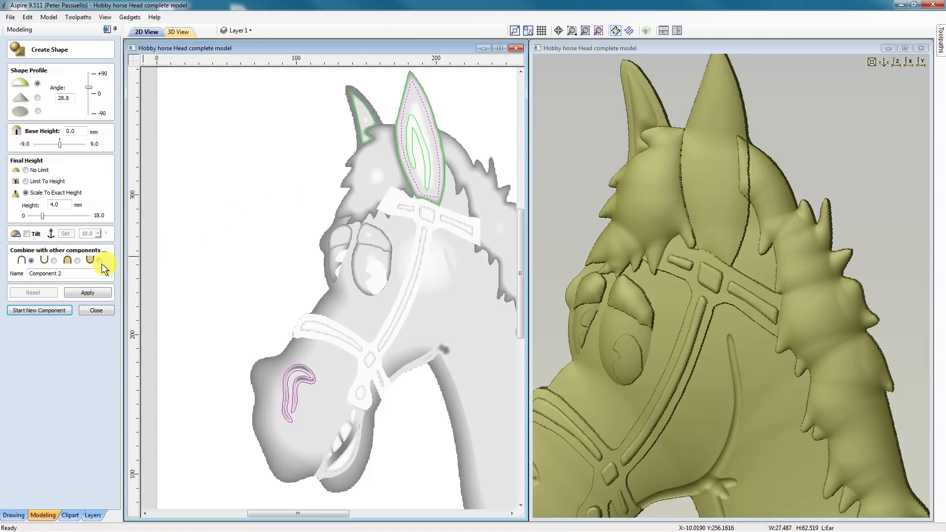
click(54, 261)
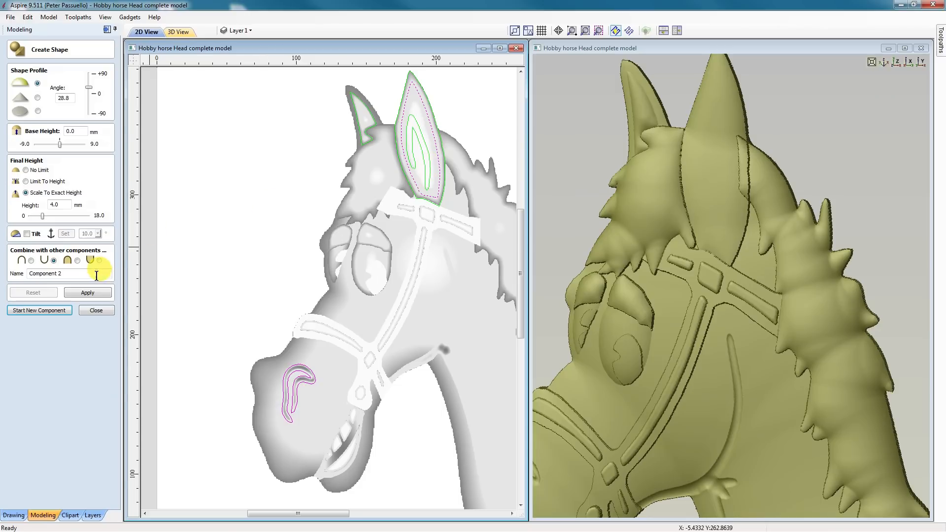
click(91, 292)
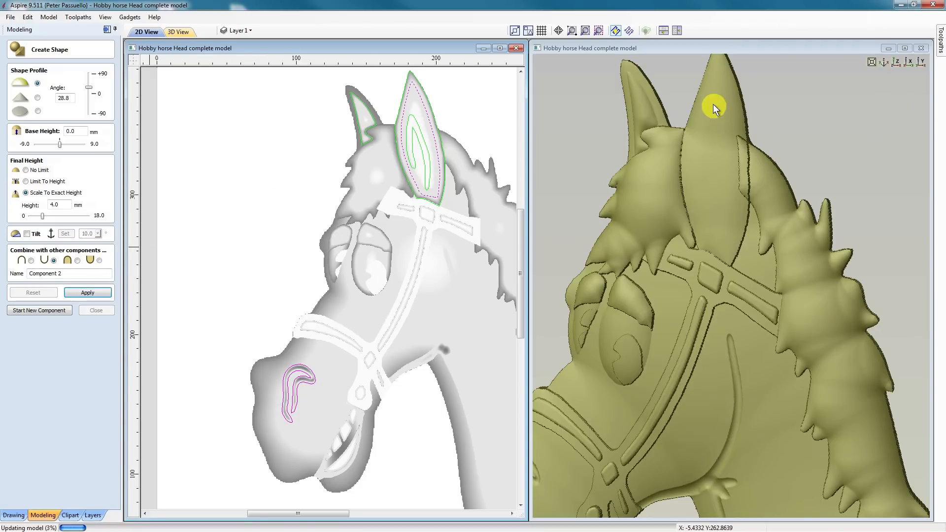
- Scale the front ear's inner subtracted shape to exactly 2 mm, reapply it and inspect the ear in 3D
click(646, 296)
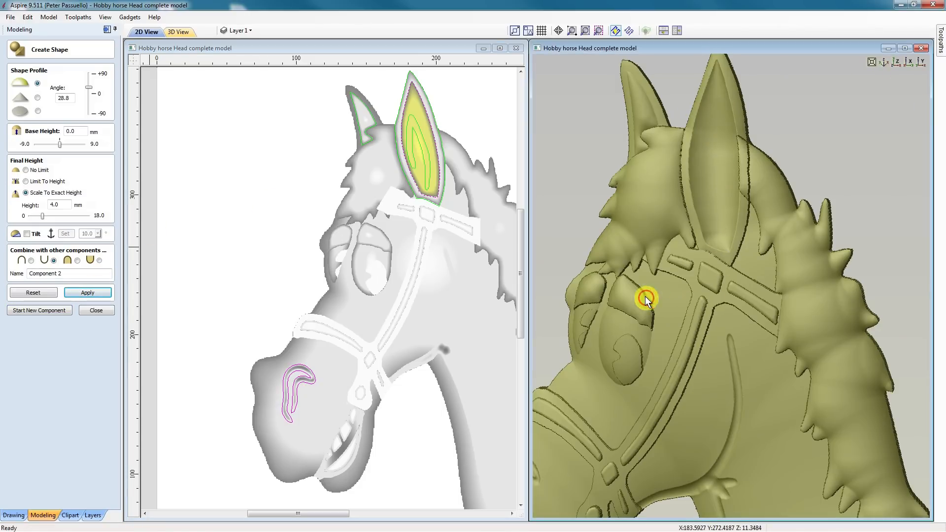
drag(646, 297, 643, 296)
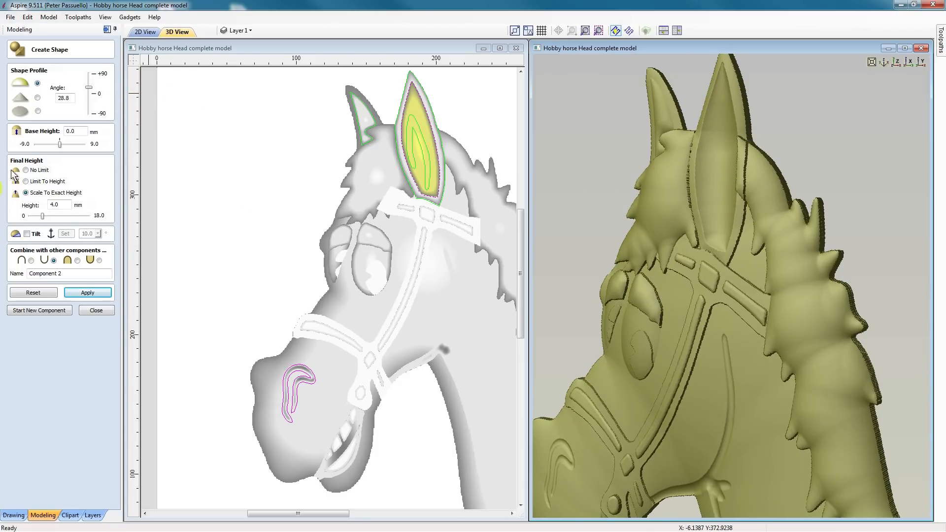
click(53, 204)
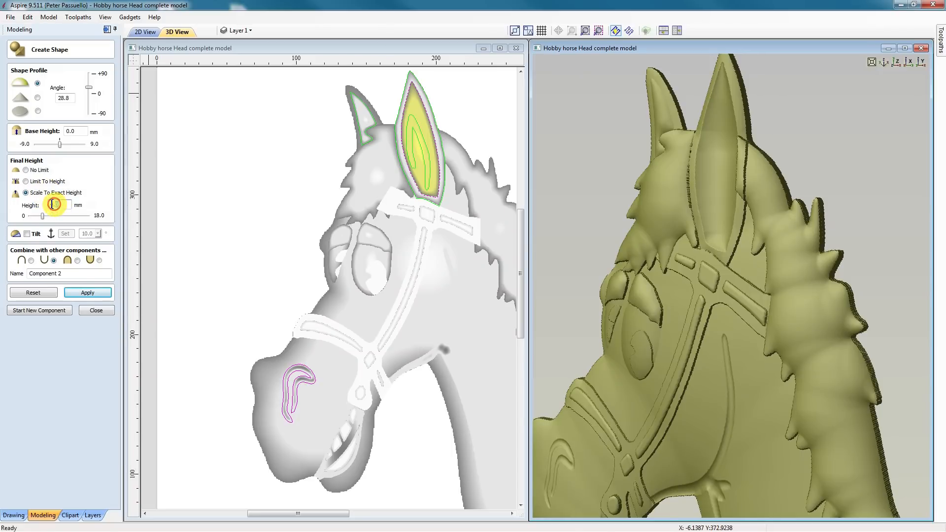
text(2)
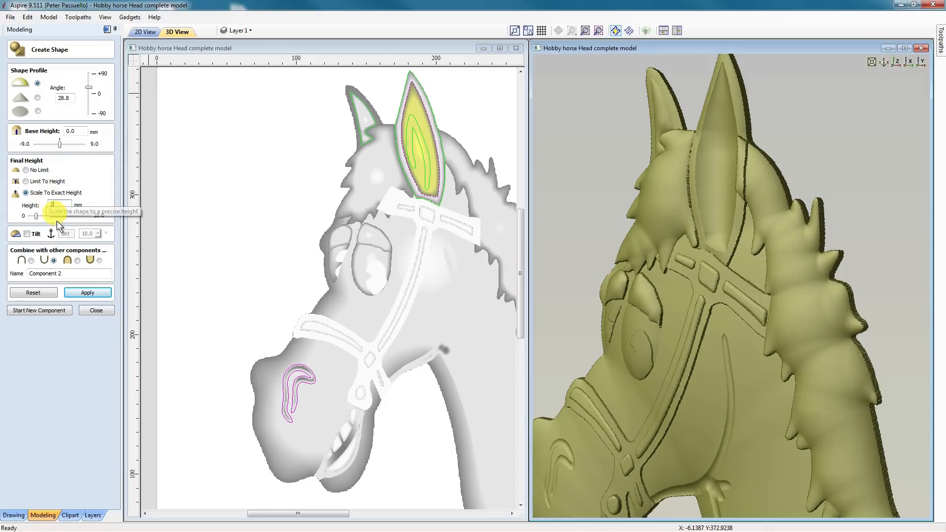
click(91, 291)
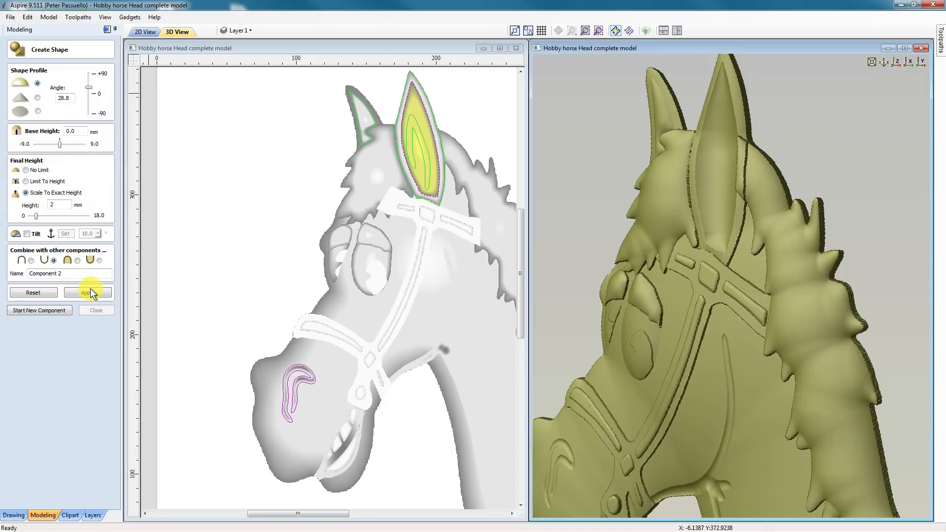
mouse_move(759, 300)
mouse_down()
mouse_move(772, 299)
mouse_move(759, 295)
mouse_up()
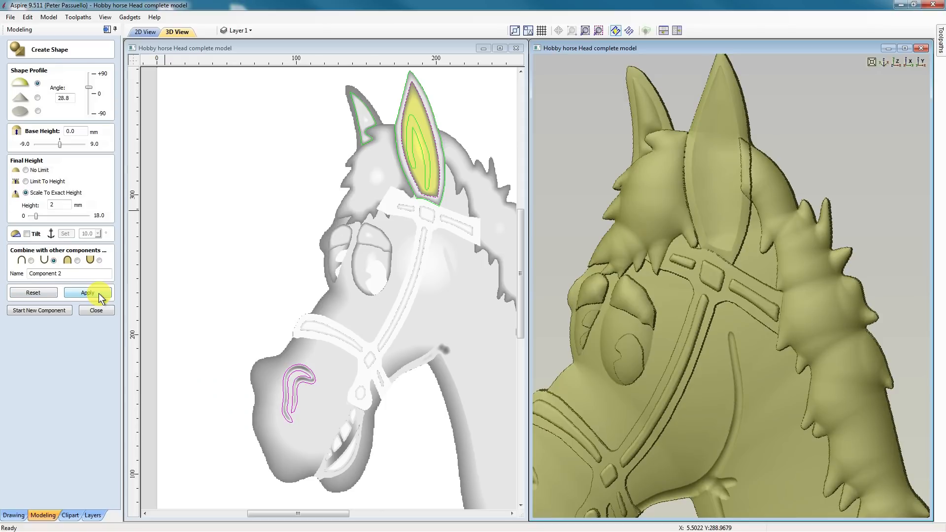
- Create a separate subtracted component from the front ear's innermost vector: rounded 28.8°, base height 0, no height limit
click(34, 310)
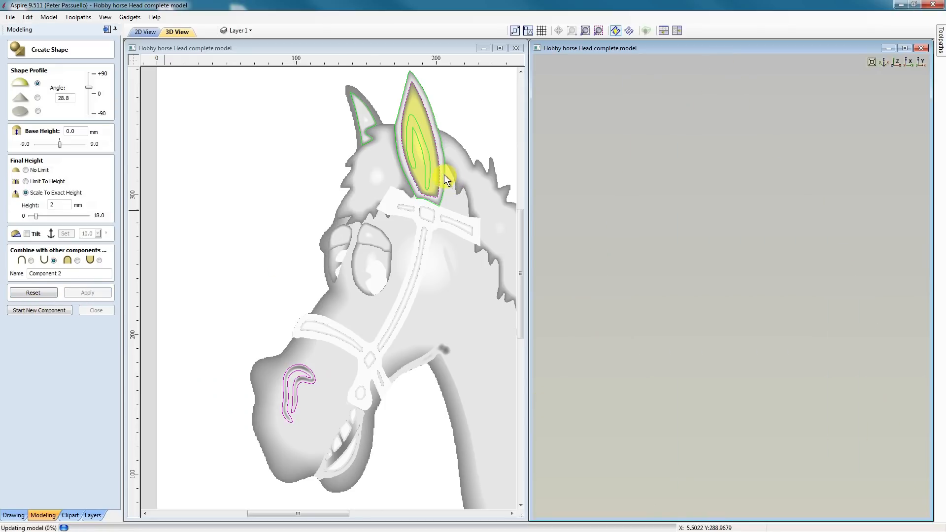
click(432, 172)
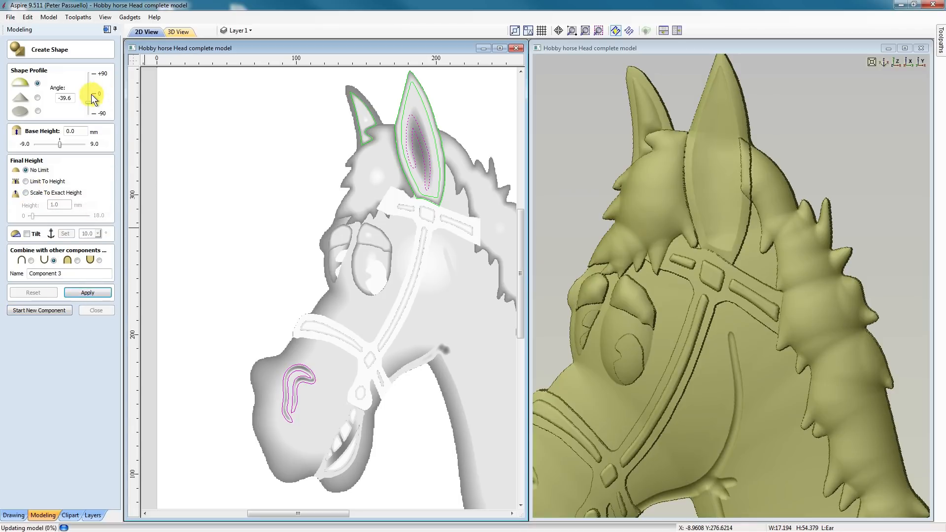
drag(90, 103, 90, 88)
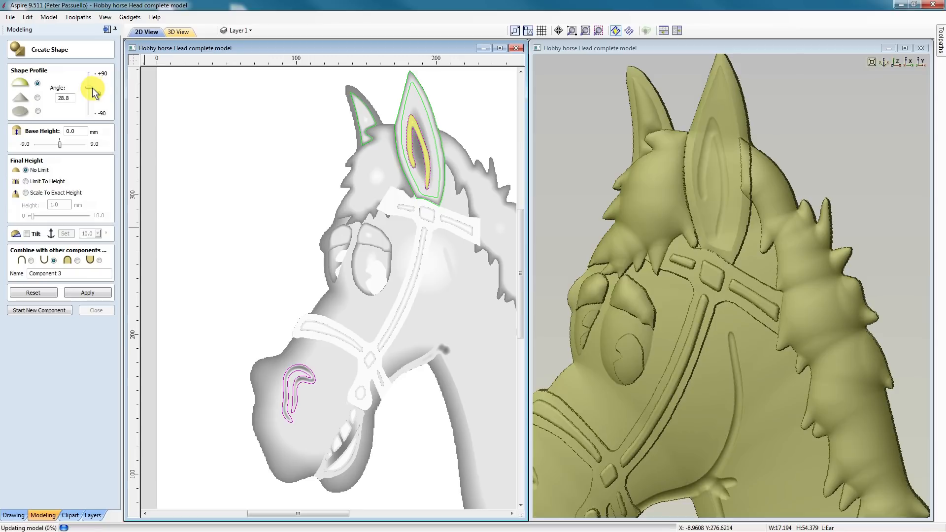
click(96, 293)
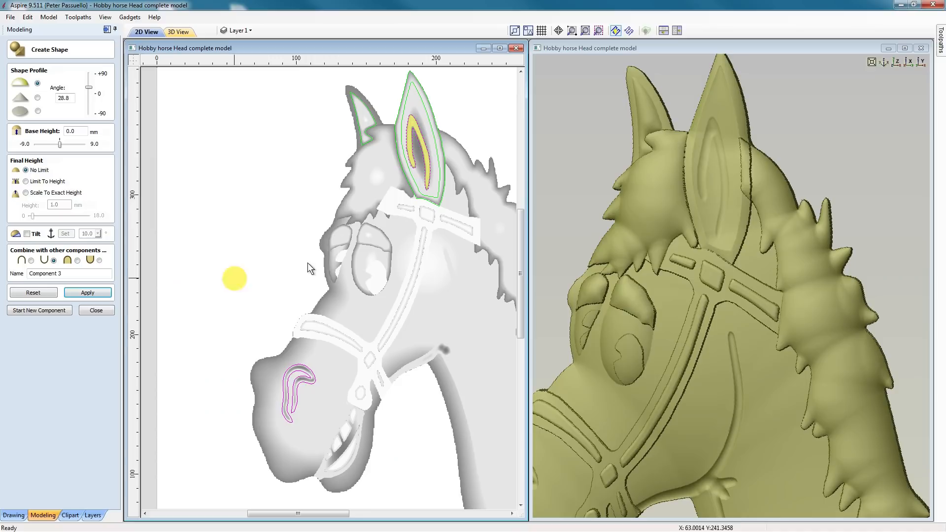
click(113, 311)
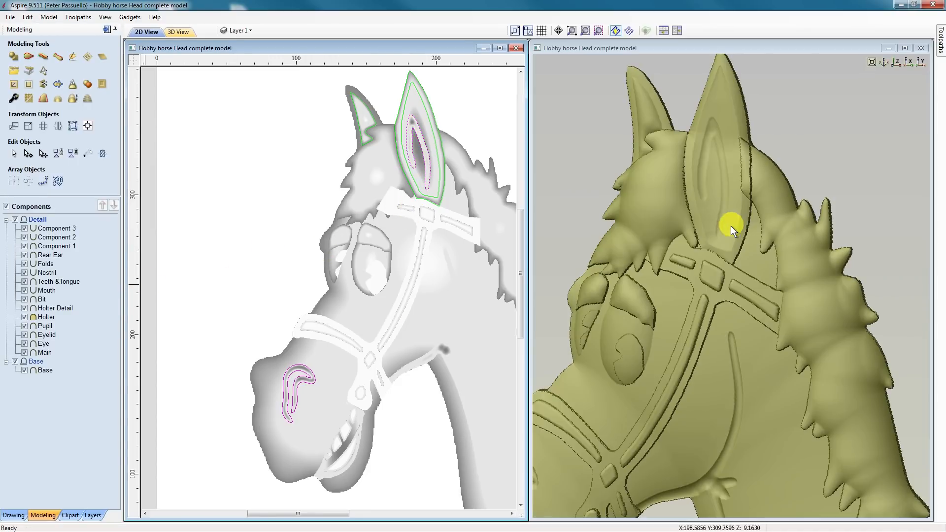
- Enable tilt on the front ear's outer component (Component 1) and set its tilt direction from the ear's base to its tip
click(64, 246)
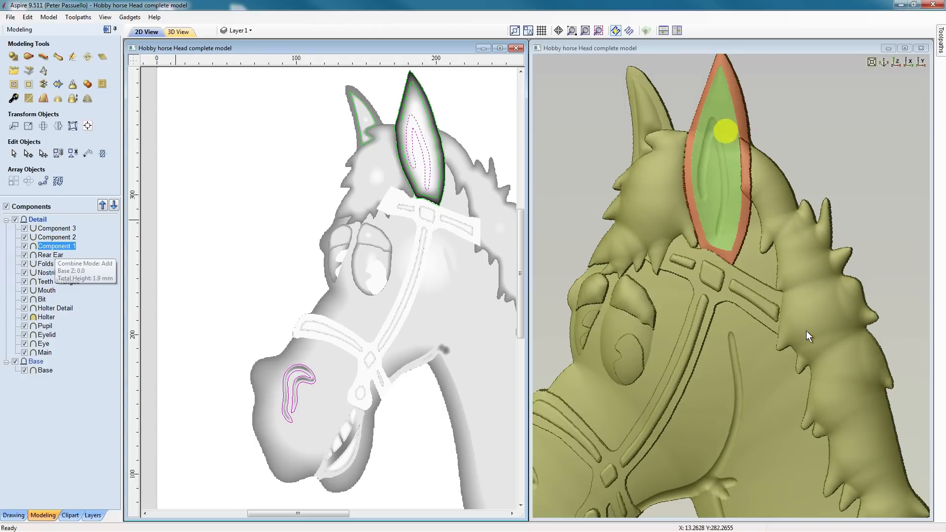
double_click(673, 334)
drag(673, 334, 700, 340)
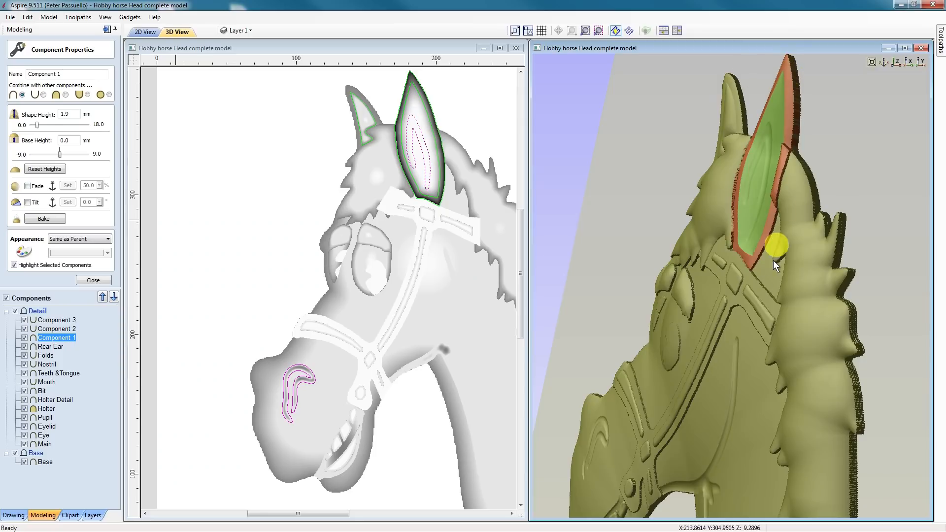
click(28, 202)
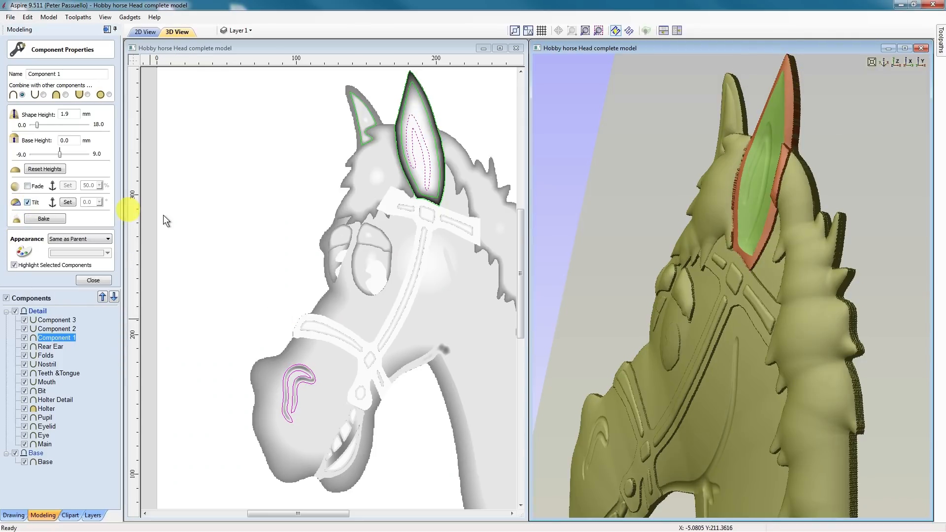
click(37, 202)
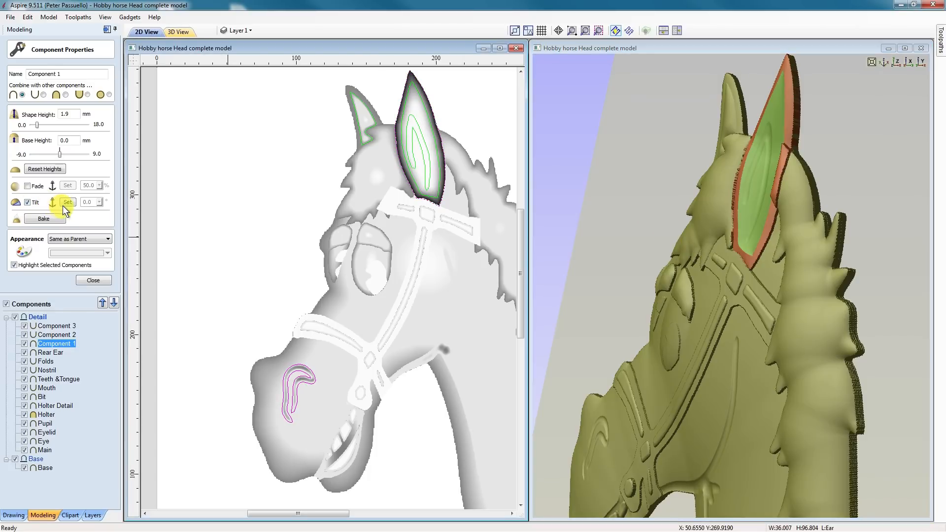
click(67, 202)
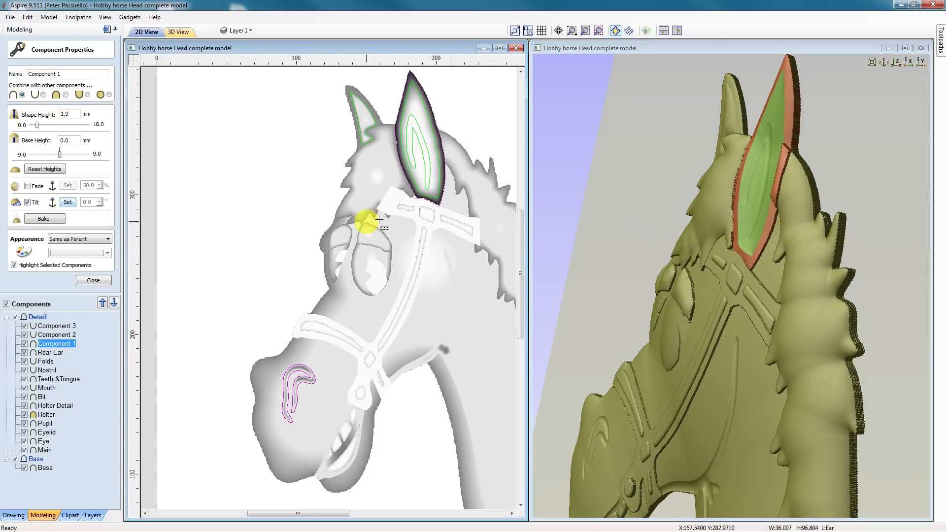
drag(429, 200, 411, 106)
click(410, 70)
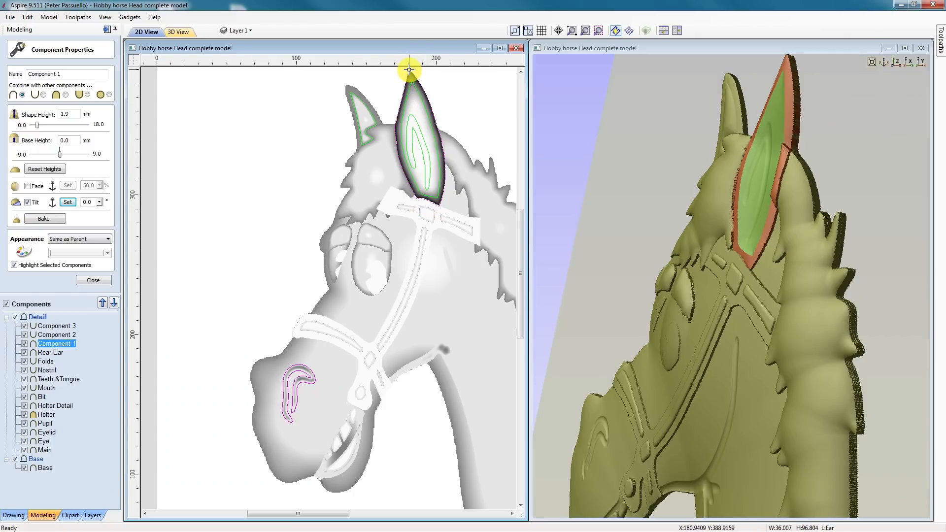
scroll(409, 84, up, 2)
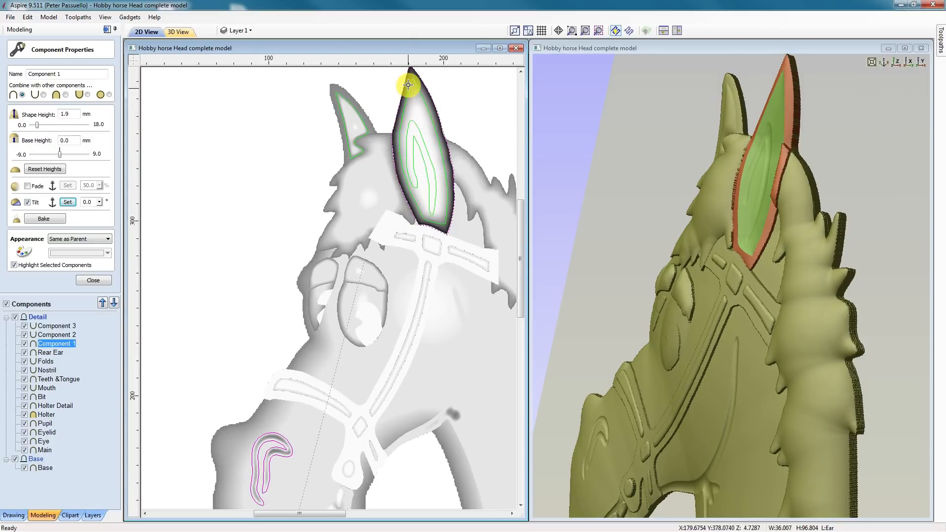
scroll(409, 79, down, 2)
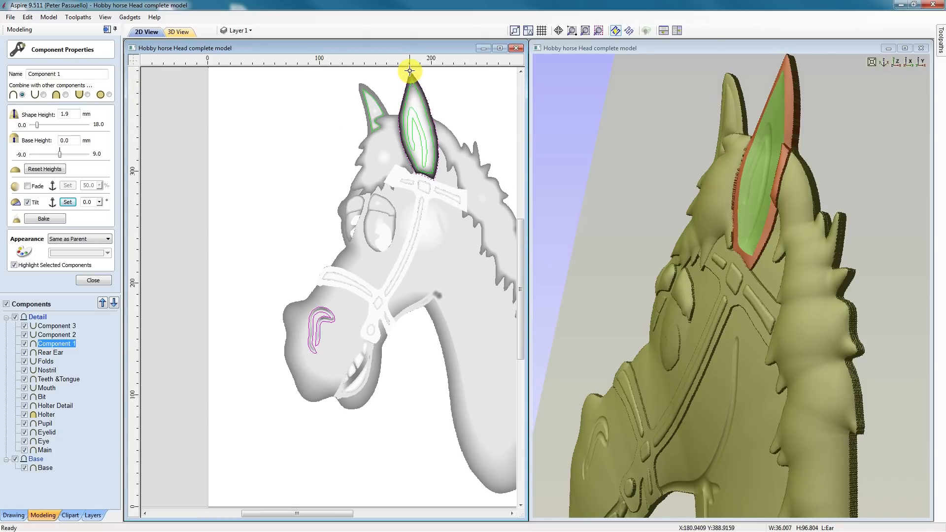
click(410, 68)
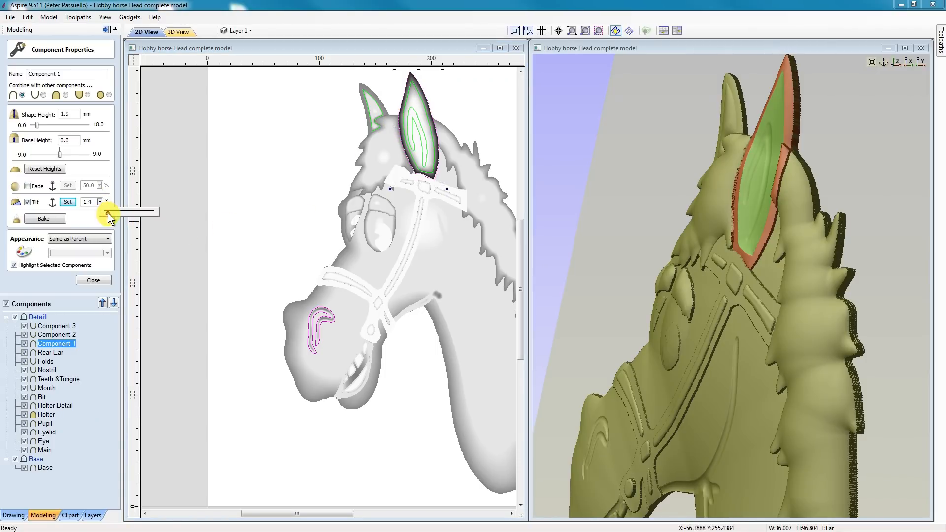
- Try tilt angles from 9.6° through 3.0° down to 1.6° on the front ear's outer component
drag(111, 214, 128, 214)
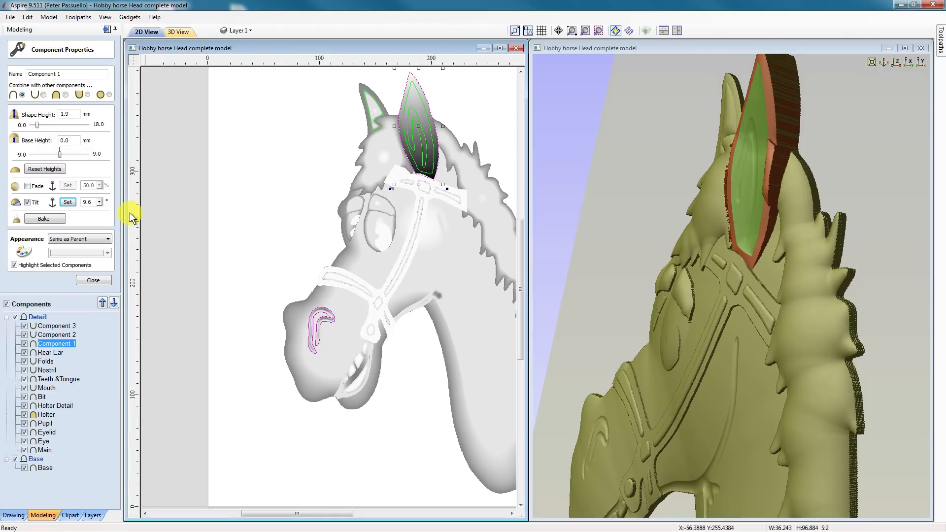
click(100, 203)
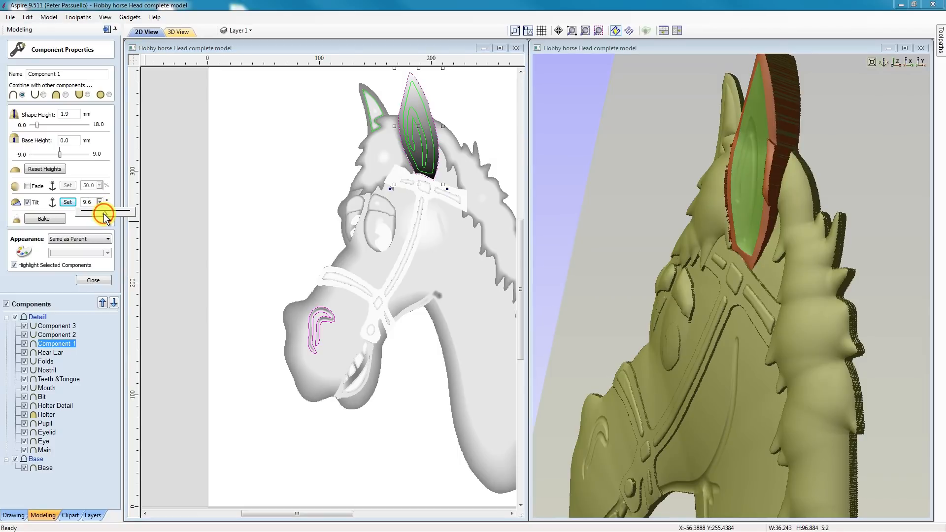
click(91, 211)
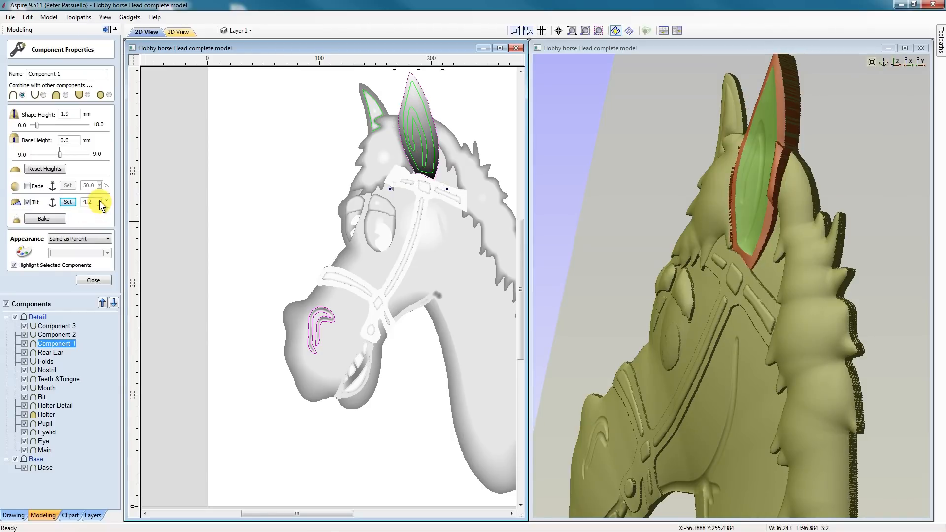
click(99, 202)
drag(103, 212, 101, 212)
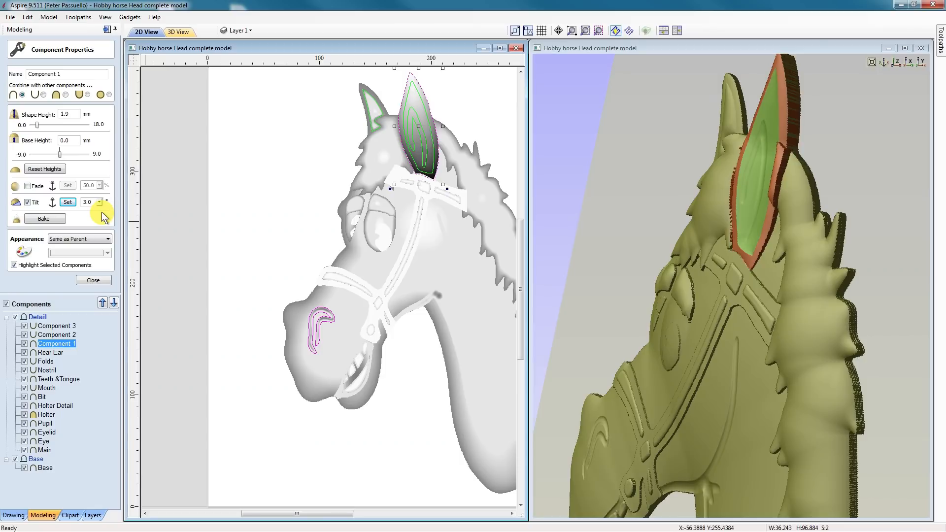
click(100, 203)
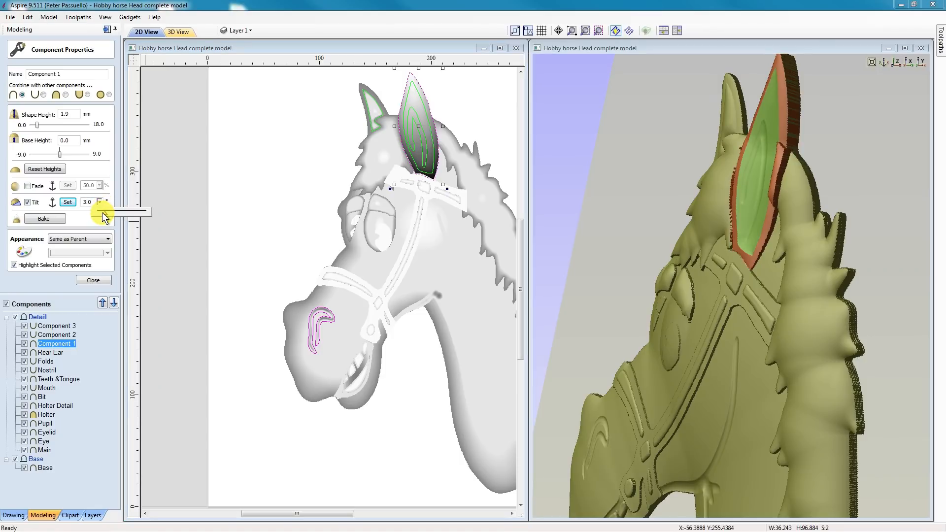
drag(102, 212, 102, 212)
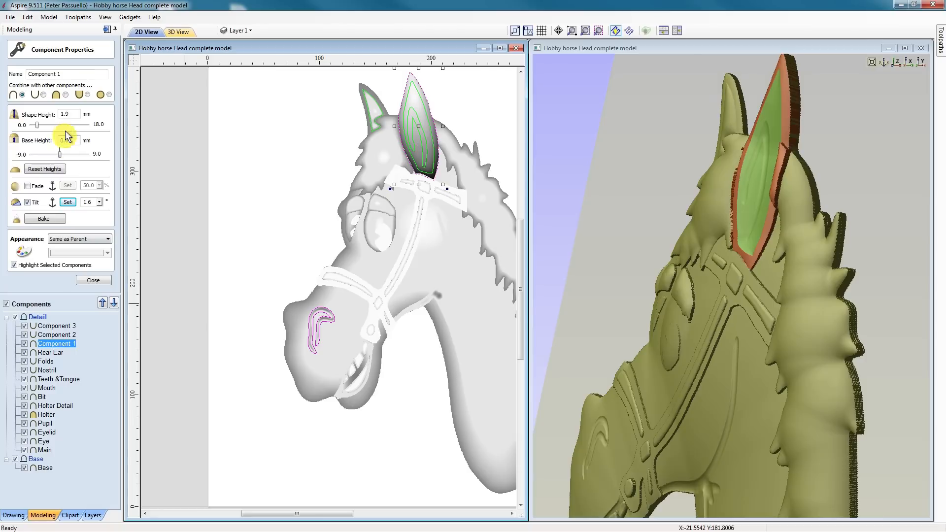
- Change the front ear's outer component to merge with the other components and set its tilt angle to 3.2°
click(65, 94)
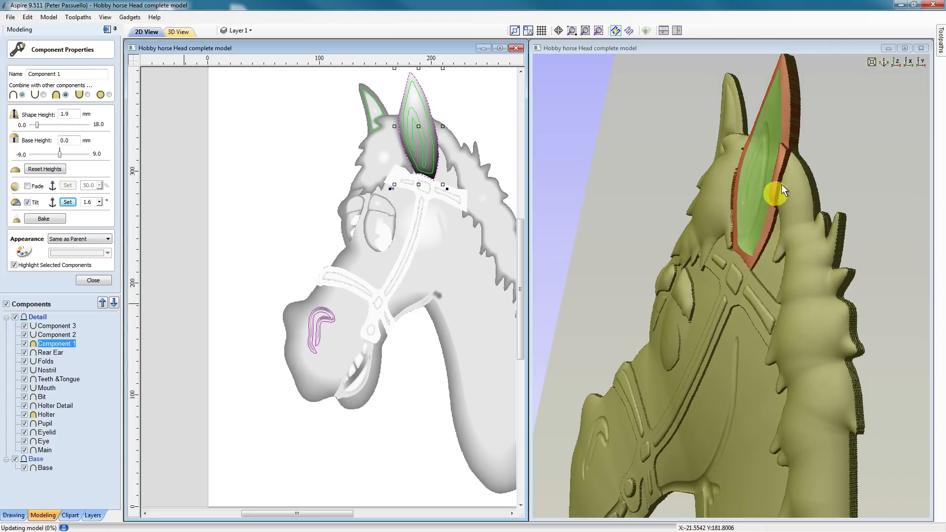
drag(749, 287, 773, 211)
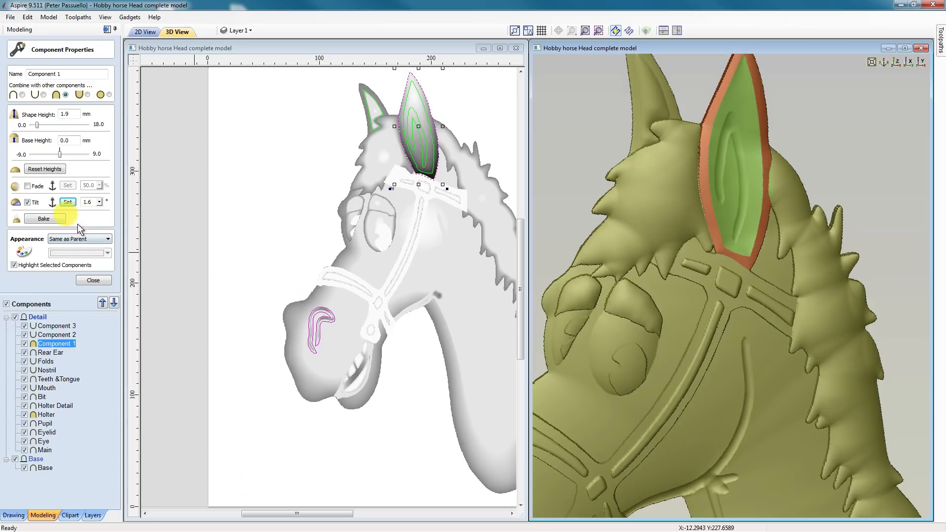
click(100, 203)
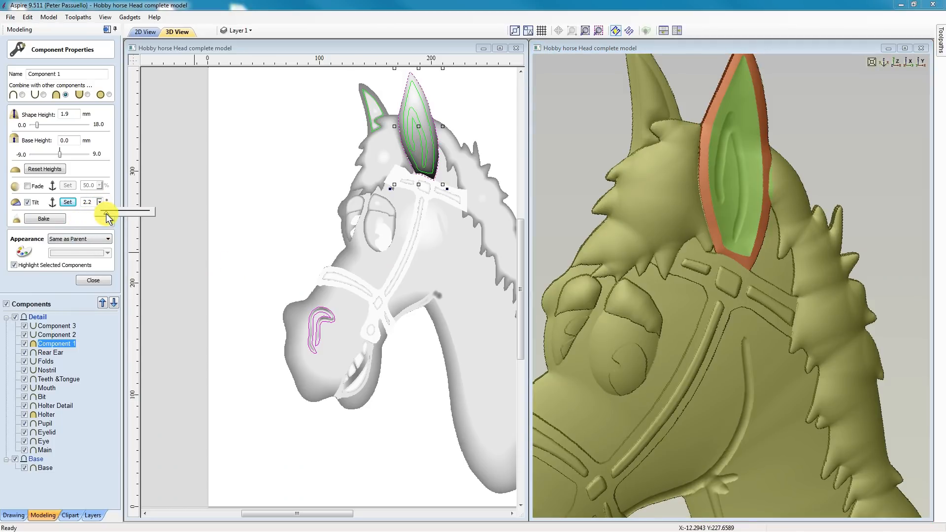
click(106, 214)
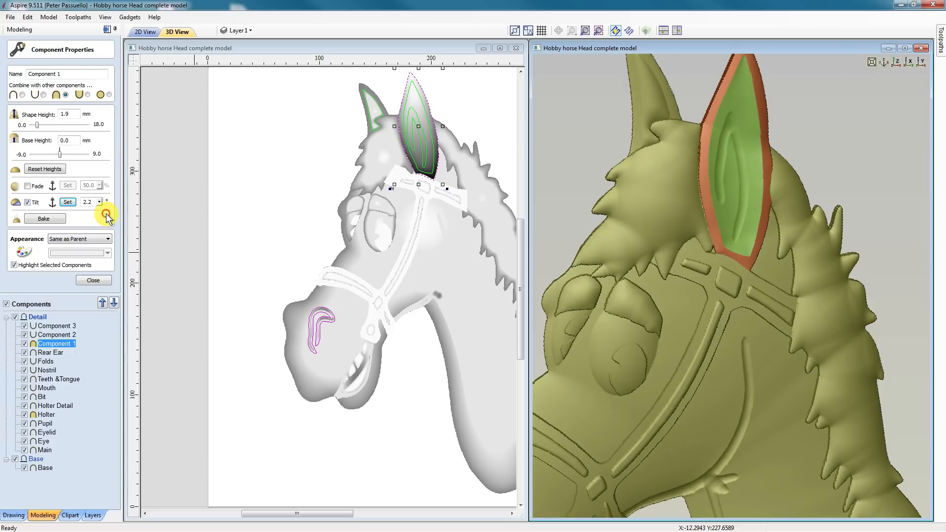
click(101, 203)
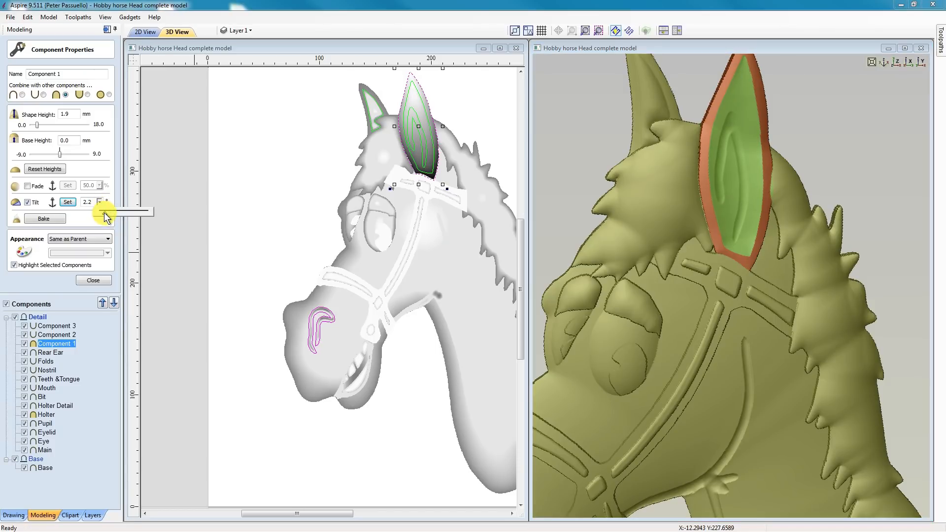
click(105, 212)
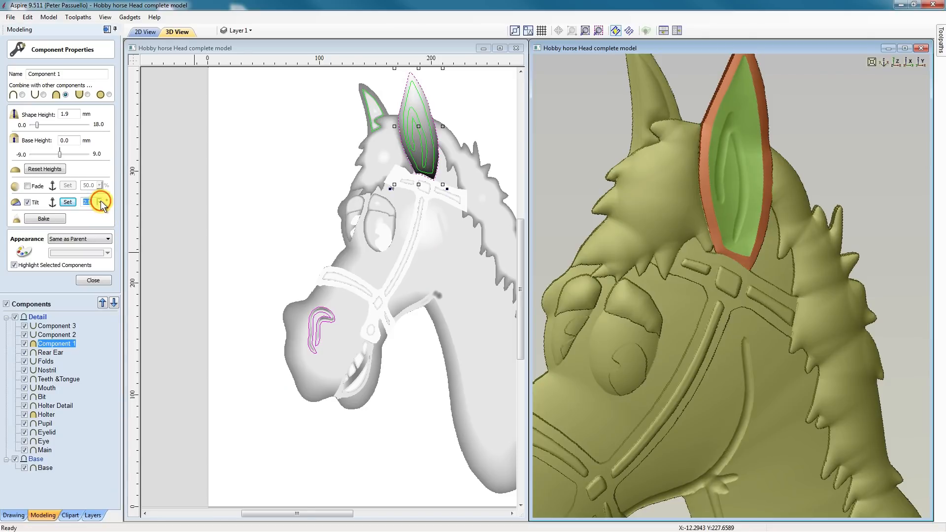
click(100, 201)
click(106, 214)
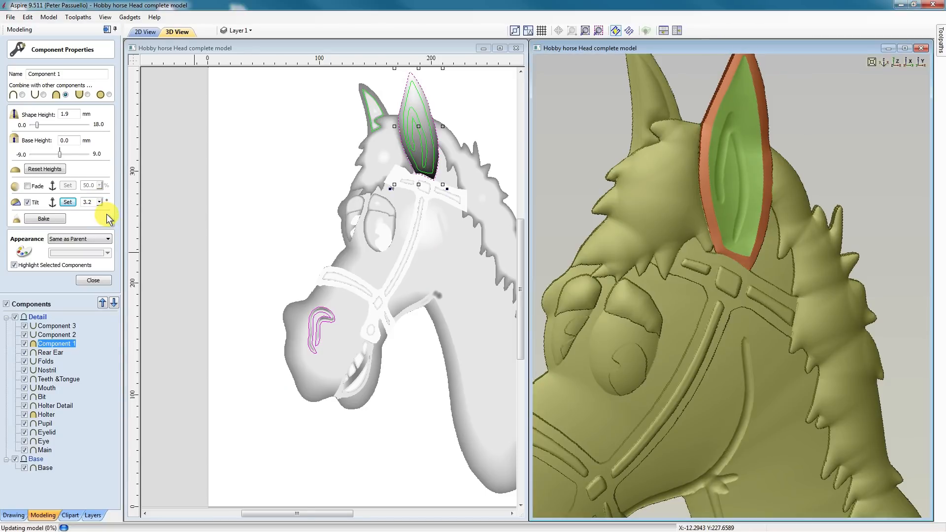
- Deselect the ear component and inspect the whole horse head in 3D, finishing with a view straight down the Z axis
drag(641, 389, 486, 414)
click(485, 414)
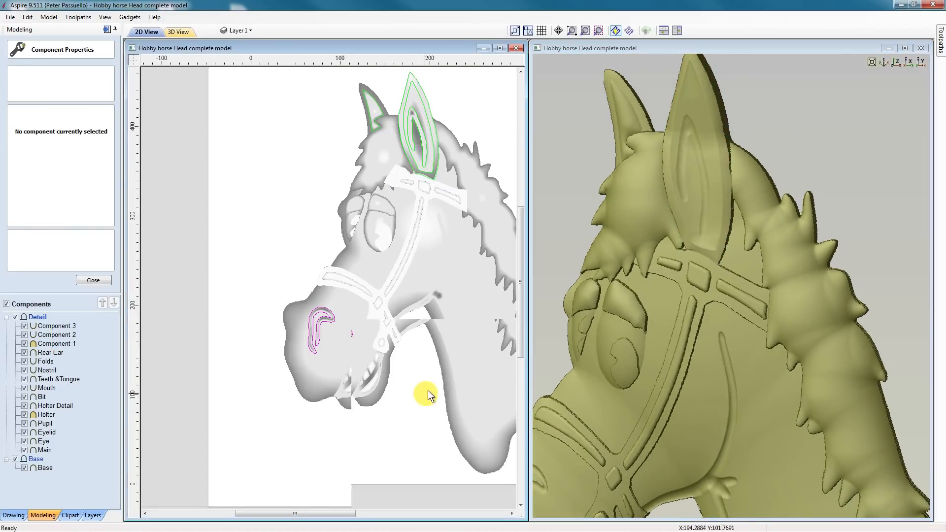
scroll(427, 390, down, 2)
click(753, 289)
scroll(753, 289, down, 2)
click(897, 62)
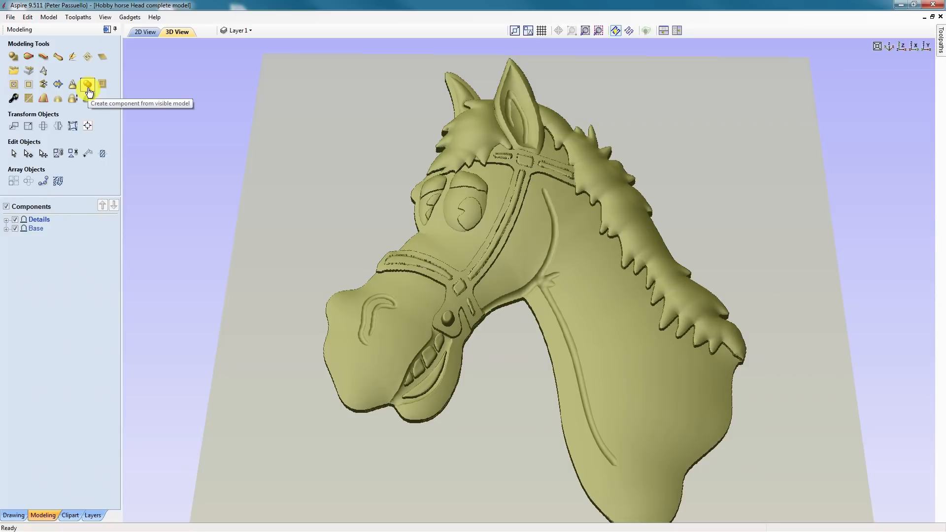
- Insert a new component level above Details and name it "Combined Model"
right_click(38, 219)
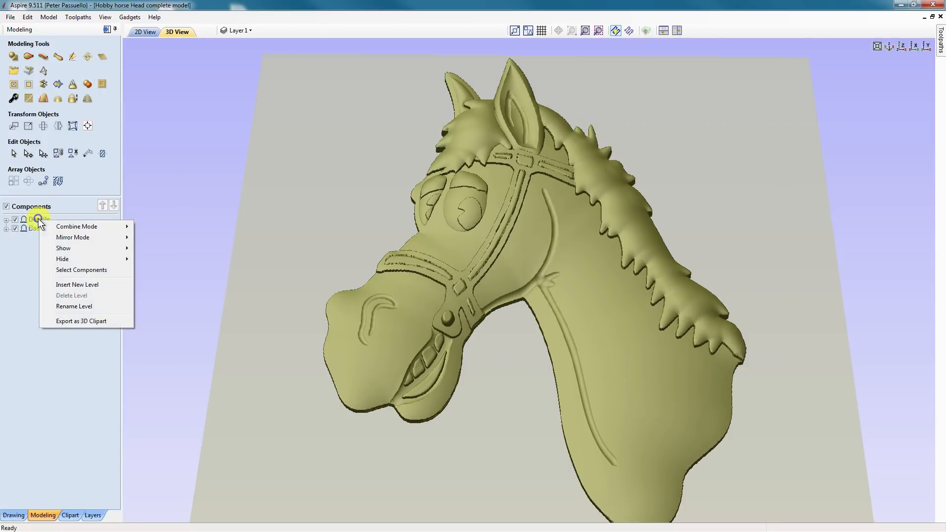
click(84, 285)
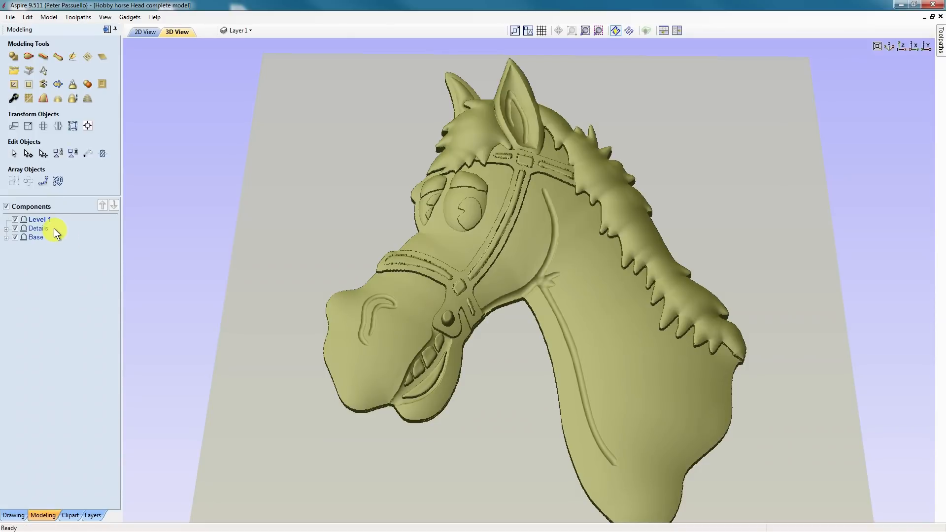
click(49, 220)
text(Combined Mo)
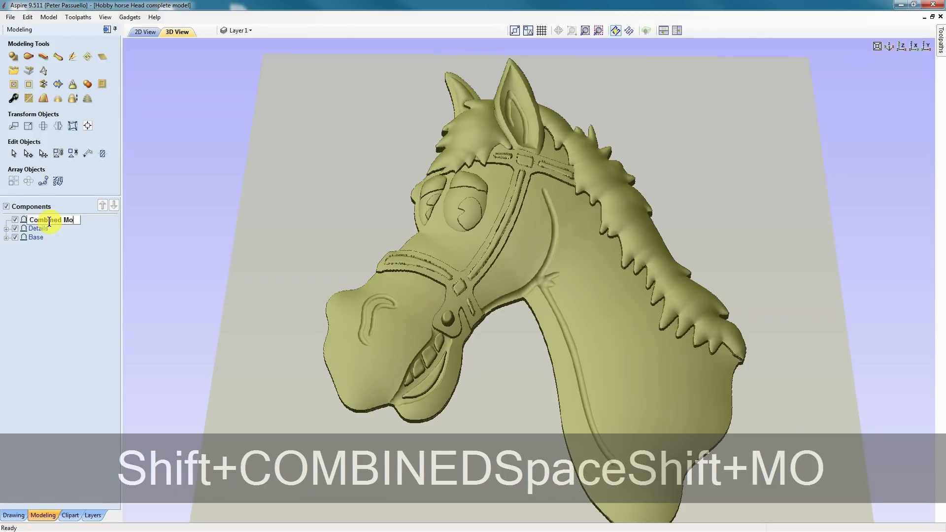
text(del)
click(54, 221)
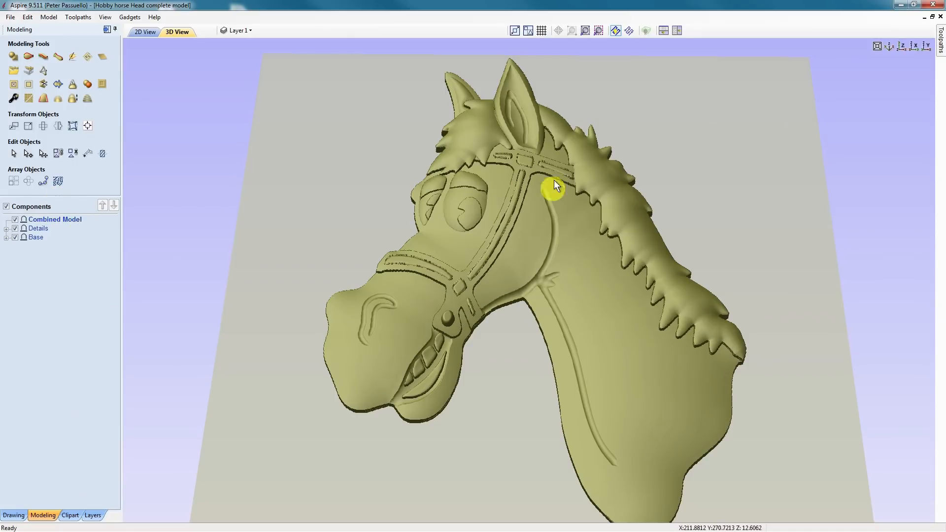
- Create a component from the visible model in the Combined Model level and hide the Details and Base levels
click(89, 88)
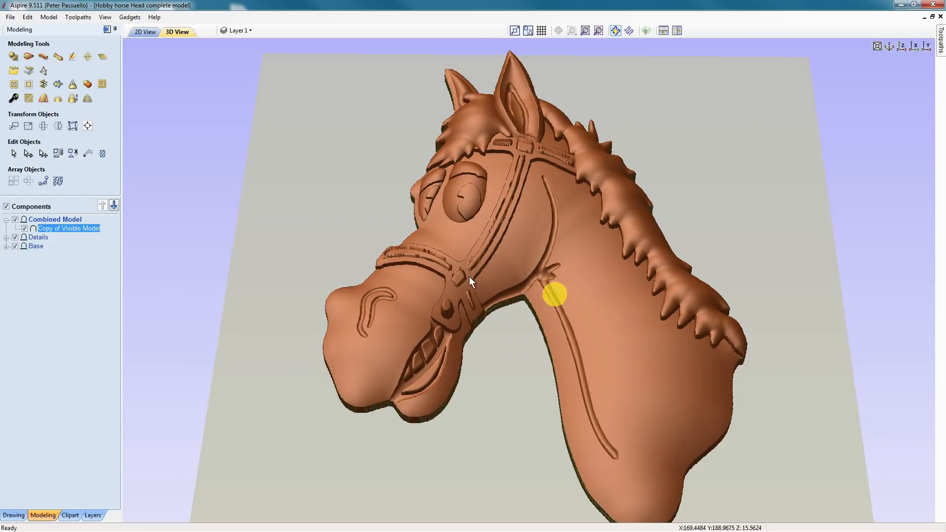
click(15, 237)
click(15, 246)
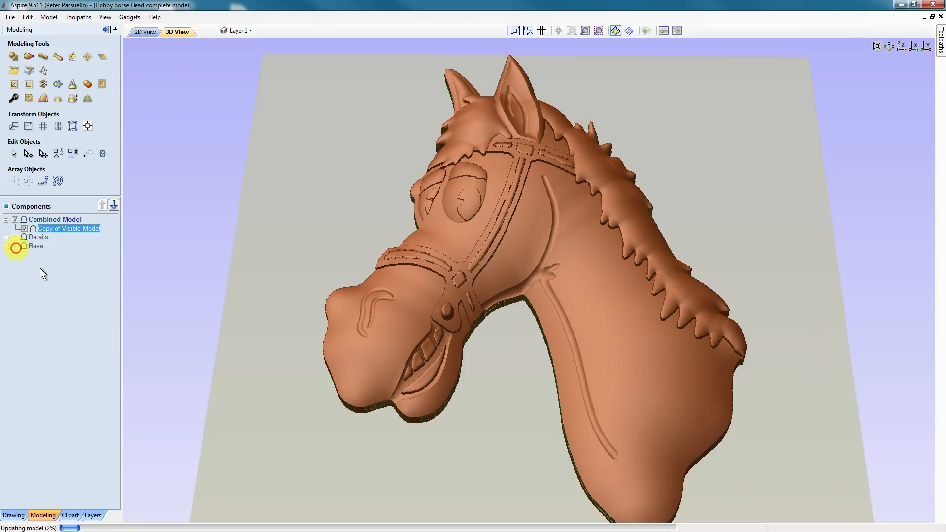
- Smooth the combined horse head component, trying mid-range smoothing before settling just above the minimum, with transparency preserved
drag(551, 293, 560, 311)
drag(460, 177, 672, 352)
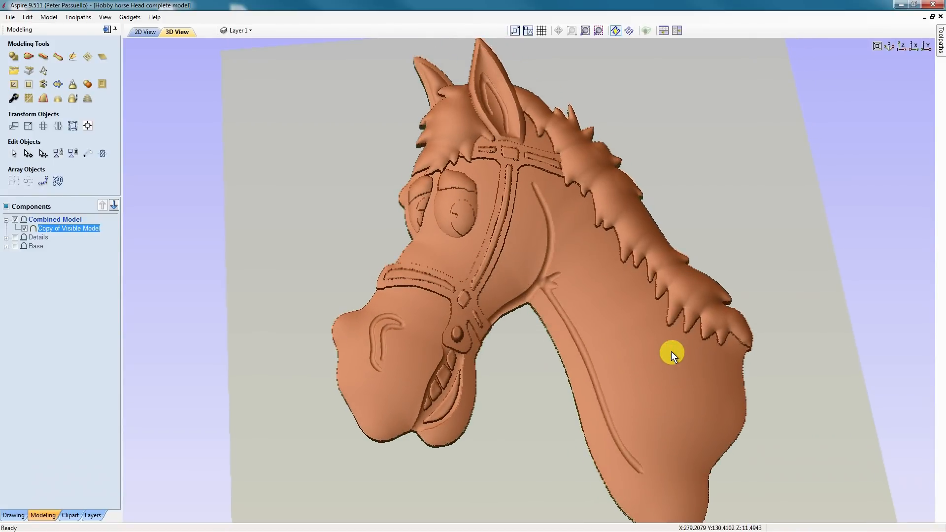
scroll(613, 326, down, 1)
scroll(503, 140, up, 1)
mouse_move(501, 133)
mouse_down()
mouse_move(495, 117)
mouse_move(493, 140)
mouse_up()
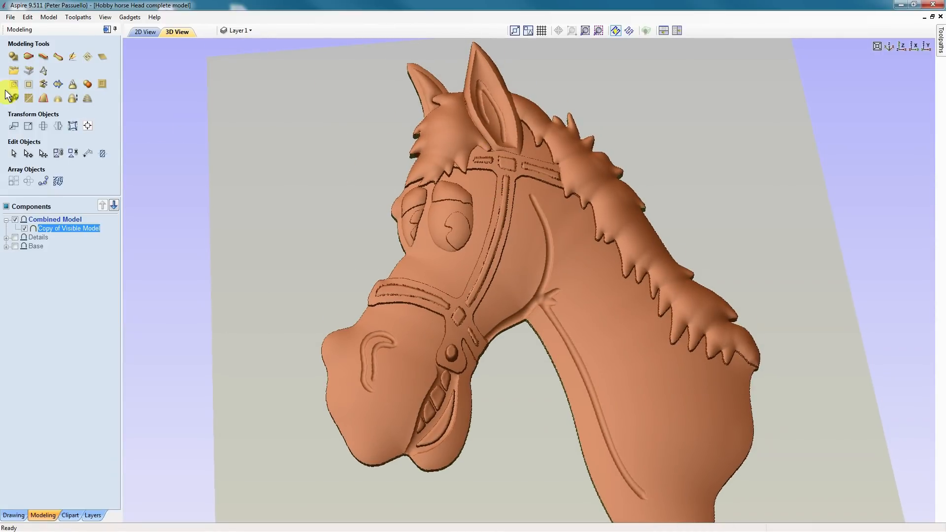
click(29, 100)
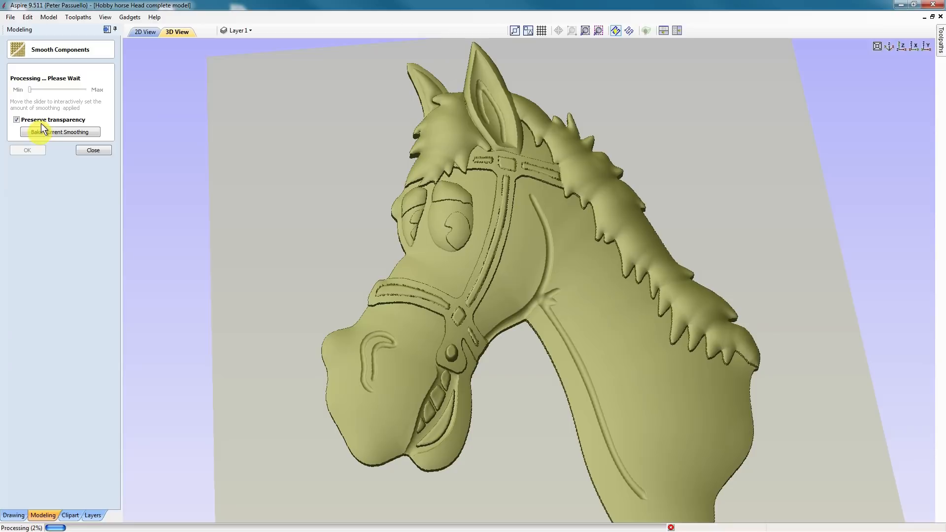
click(28, 91)
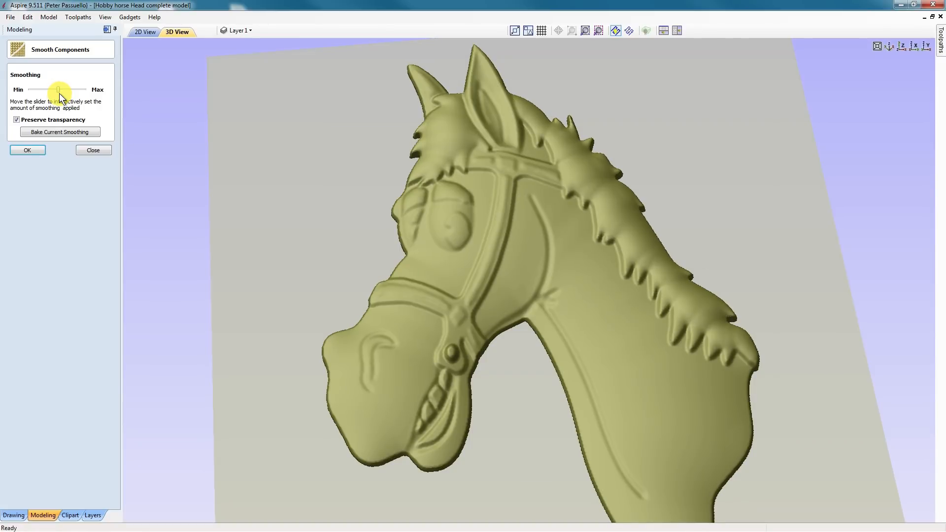
drag(59, 91, 53, 93)
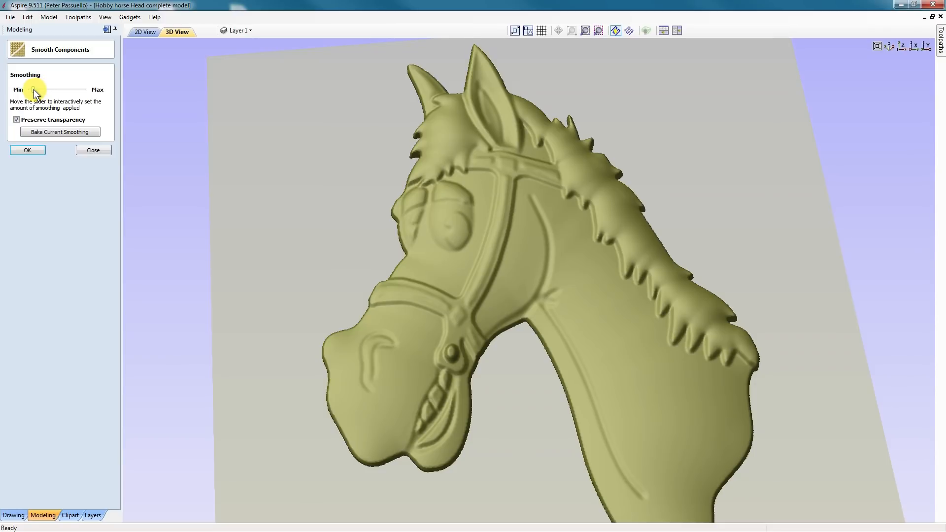
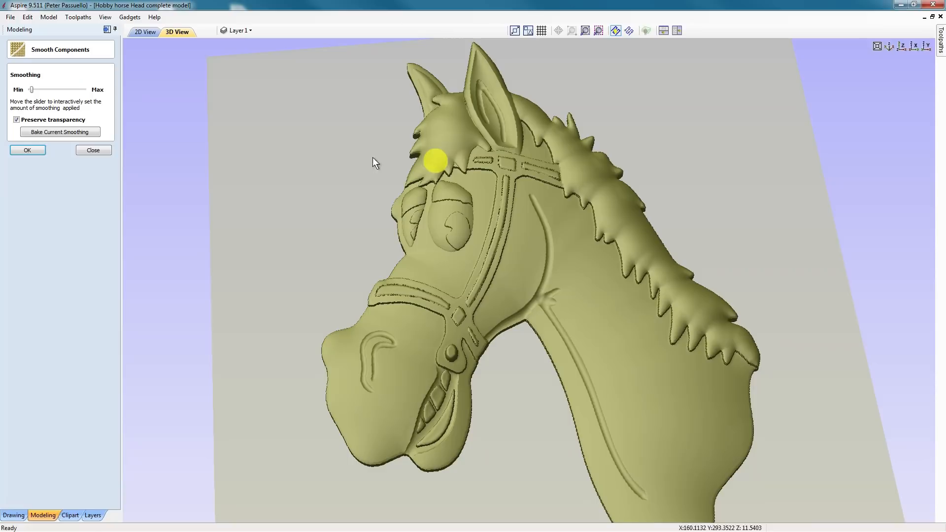
click(23, 148)
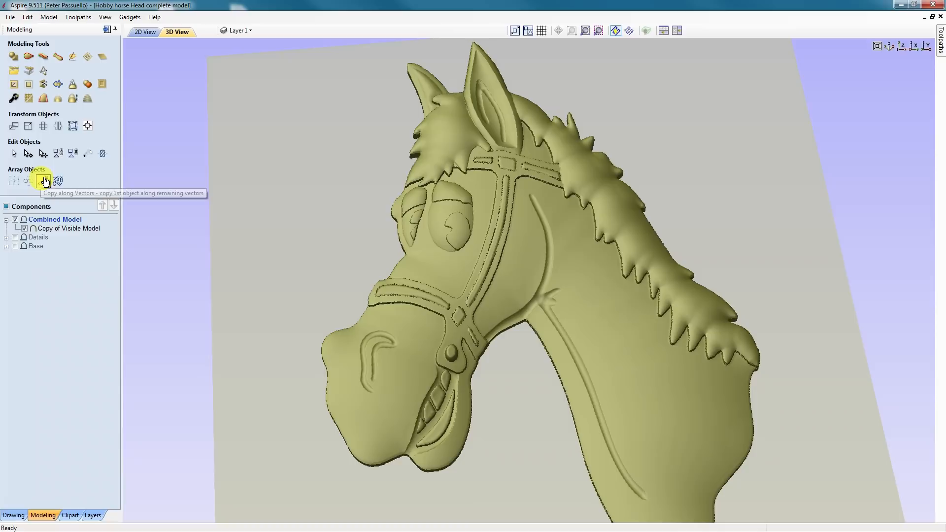
- Start sculpting the combined component and soften the back ear with the Smooth brush at diameter 59 and strength 51
click(89, 228)
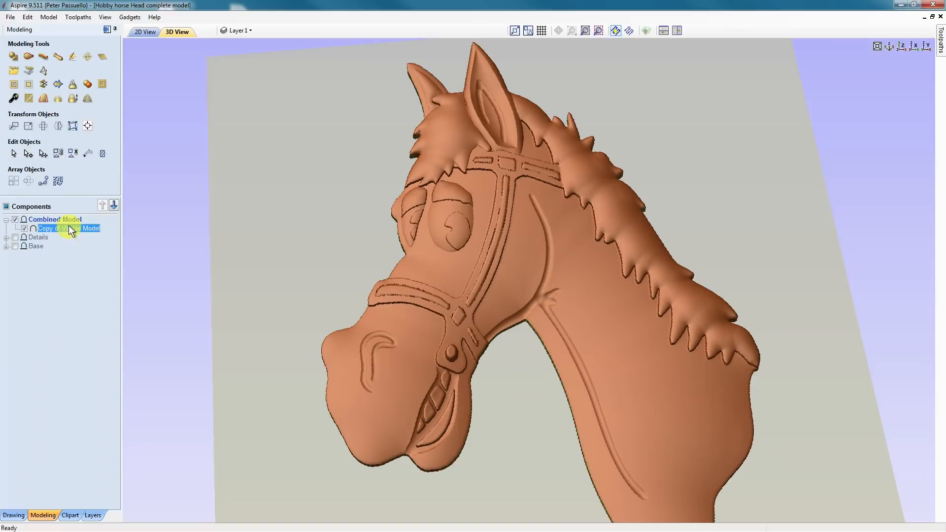
click(72, 58)
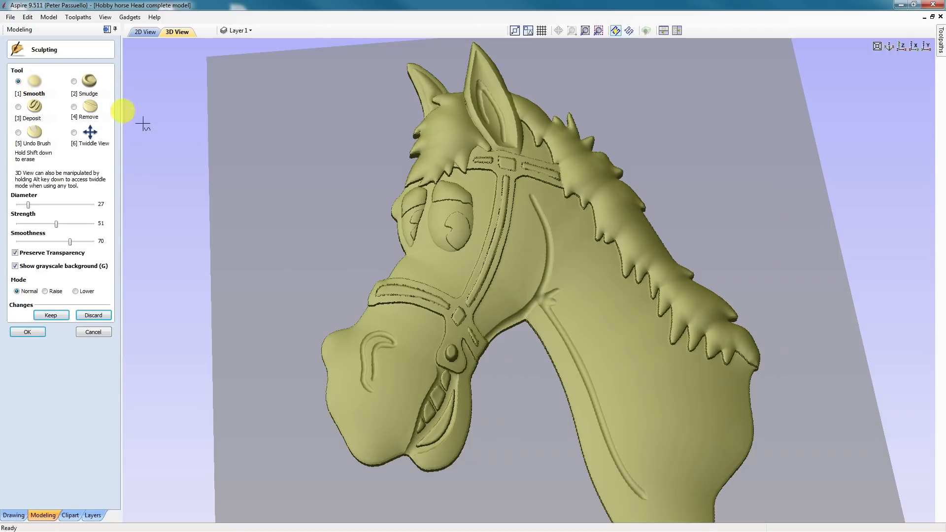
click(31, 204)
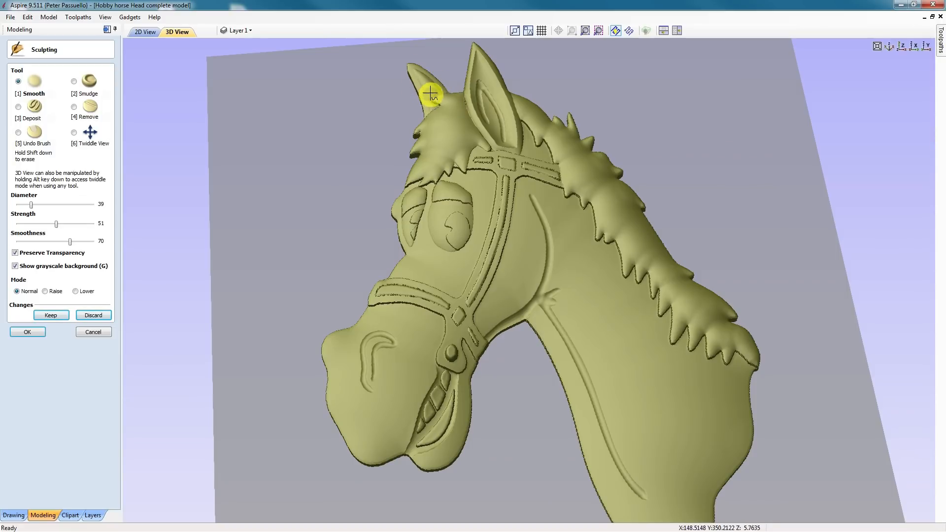
mouse_move(440, 87)
mouse_down()
mouse_move(416, 68)
mouse_move(440, 81)
mouse_move(420, 74)
mouse_move(422, 89)
mouse_move(410, 68)
mouse_move(448, 84)
mouse_move(467, 81)
mouse_move(449, 49)
mouse_up()
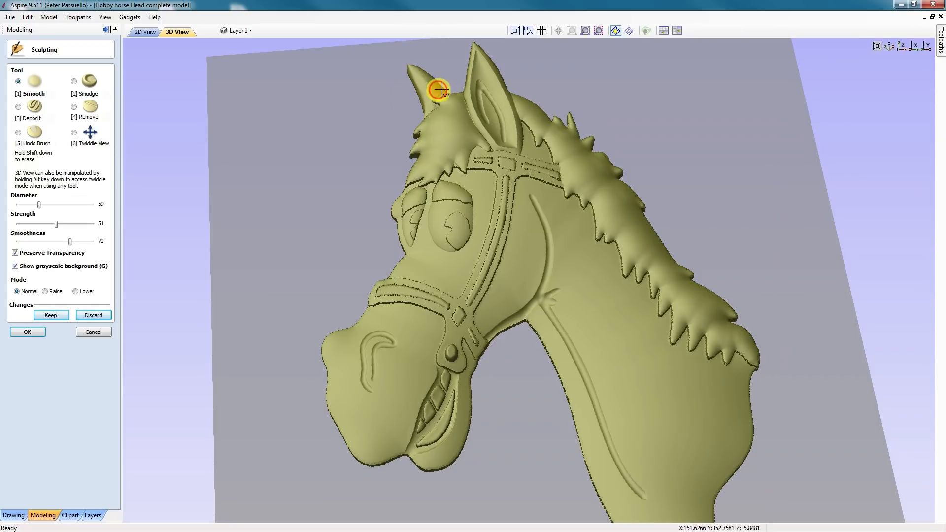
mouse_move(411, 92)
mouse_down()
mouse_move(431, 90)
mouse_move(409, 101)
mouse_up()
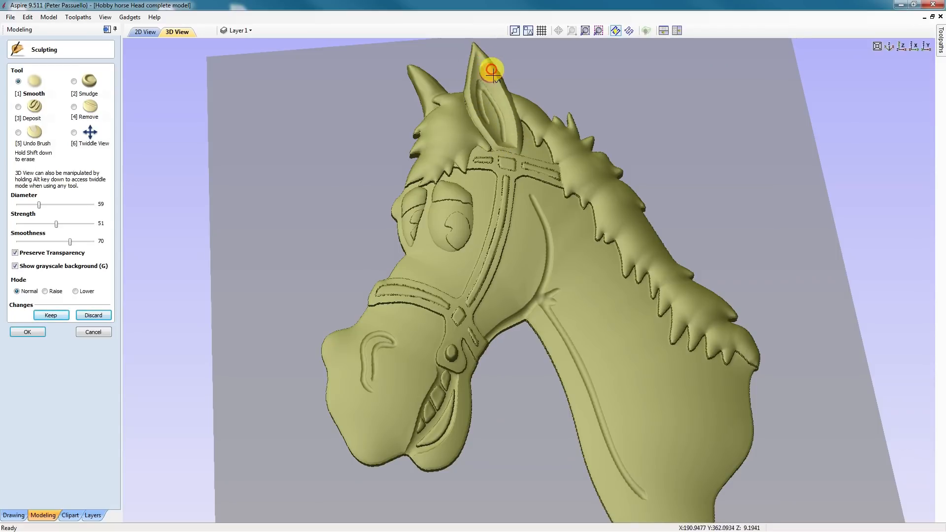
- Soften the outer edges and inner hollow of the front ear with the Smooth brush at diameter 59
drag(496, 87, 499, 93)
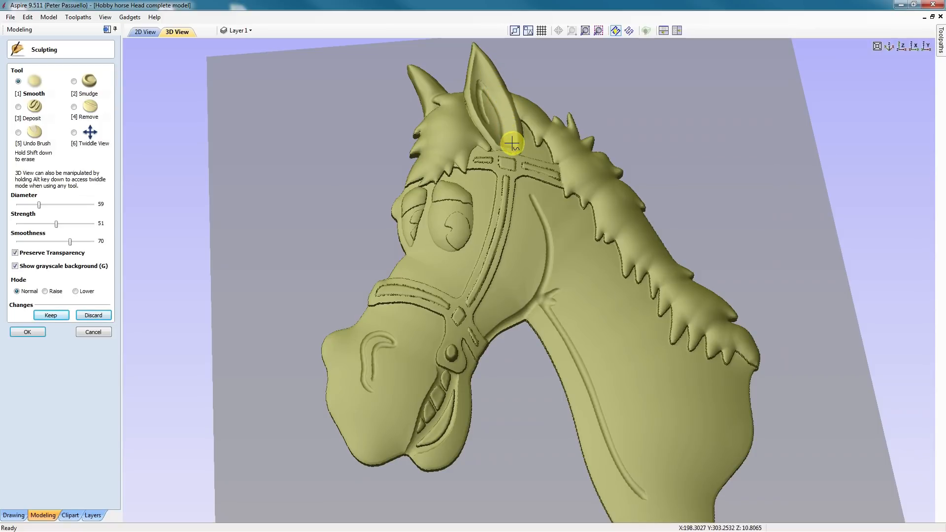
mouse_move(479, 76)
mouse_down()
mouse_move(494, 125)
mouse_move(476, 51)
mouse_move(459, 95)
mouse_move(483, 139)
mouse_up()
drag(458, 100, 447, 96)
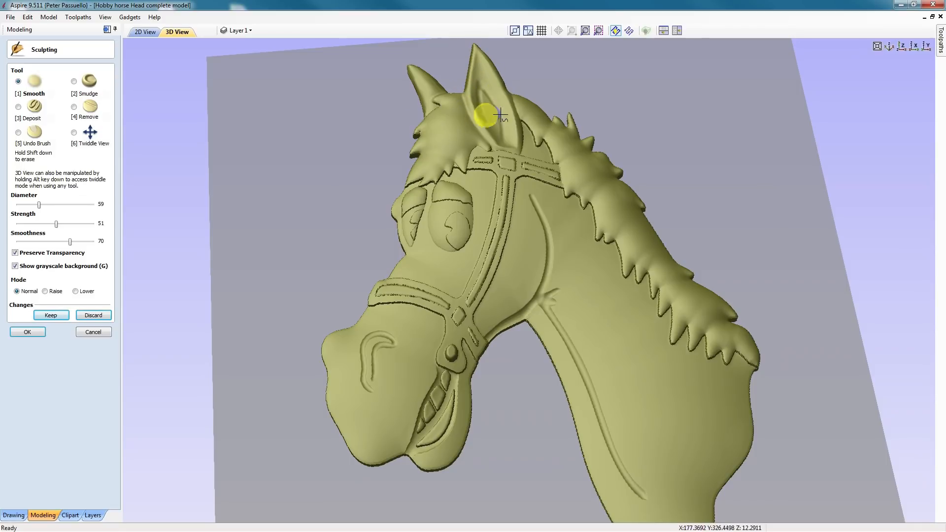
drag(512, 124, 513, 134)
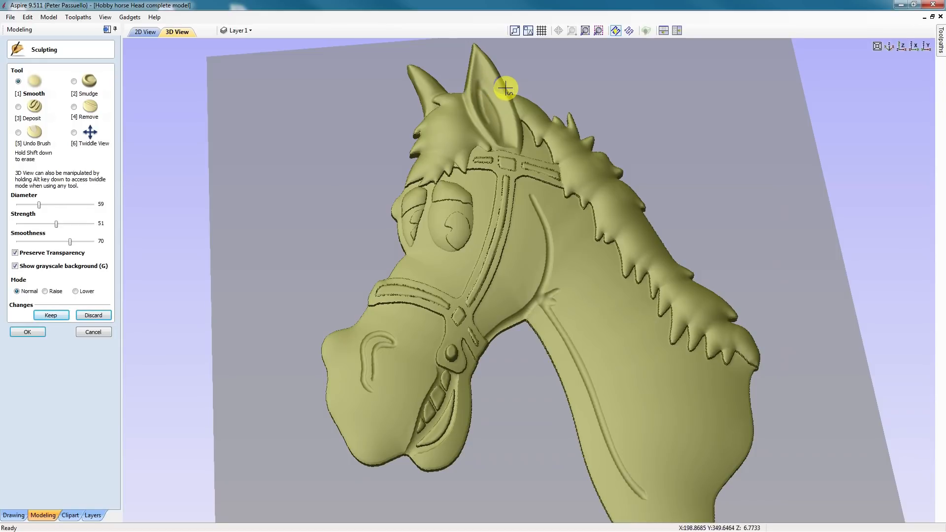
- Restore the front ear's over-smoothed edge with the Undo Brush and smooth it again at diameter 33
click(32, 139)
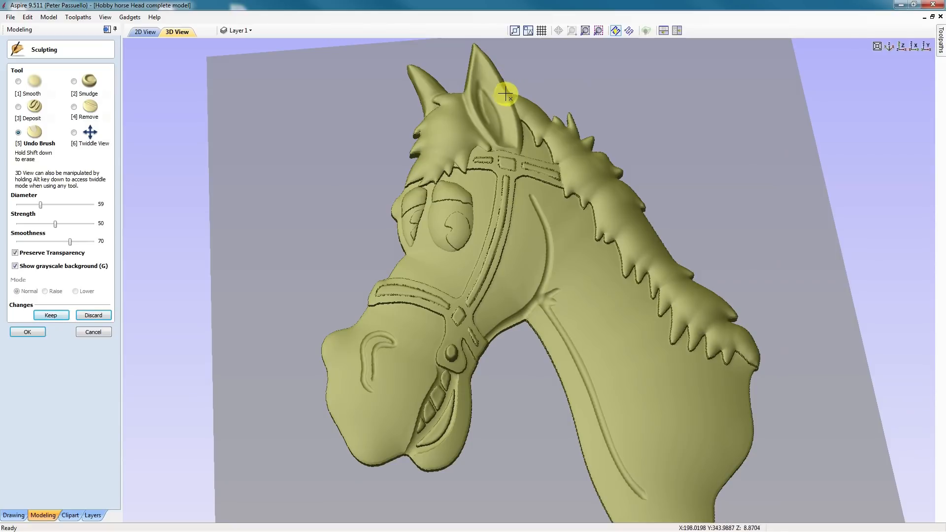
mouse_move(513, 89)
mouse_down()
mouse_move(450, 120)
mouse_move(509, 86)
mouse_move(499, 68)
mouse_move(520, 102)
mouse_move(512, 103)
mouse_up()
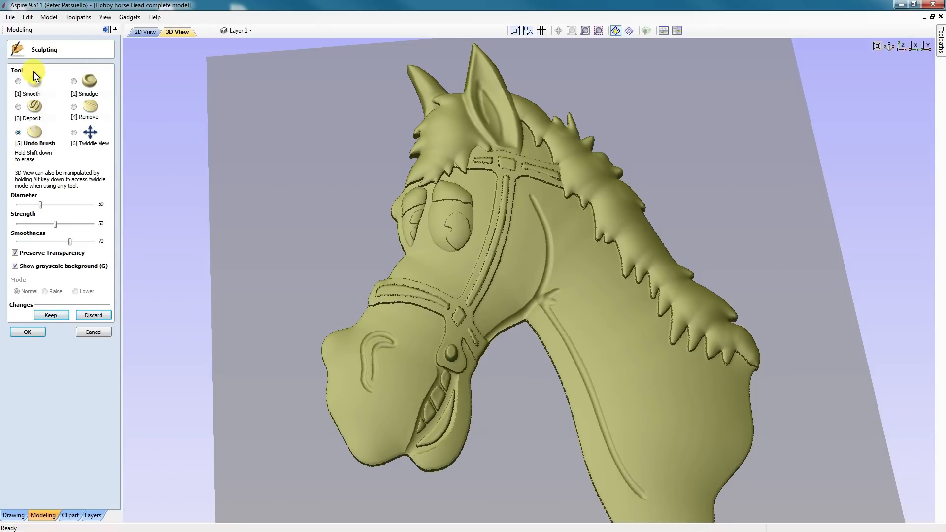
click(18, 81)
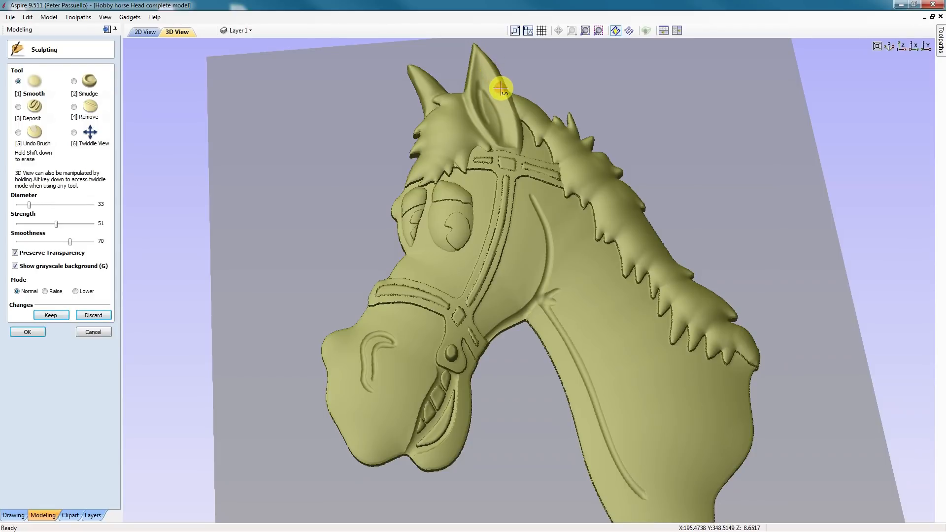
mouse_move(501, 82)
mouse_down()
mouse_move(473, 59)
mouse_move(514, 110)
mouse_move(473, 102)
mouse_move(484, 120)
mouse_move(447, 118)
mouse_up()
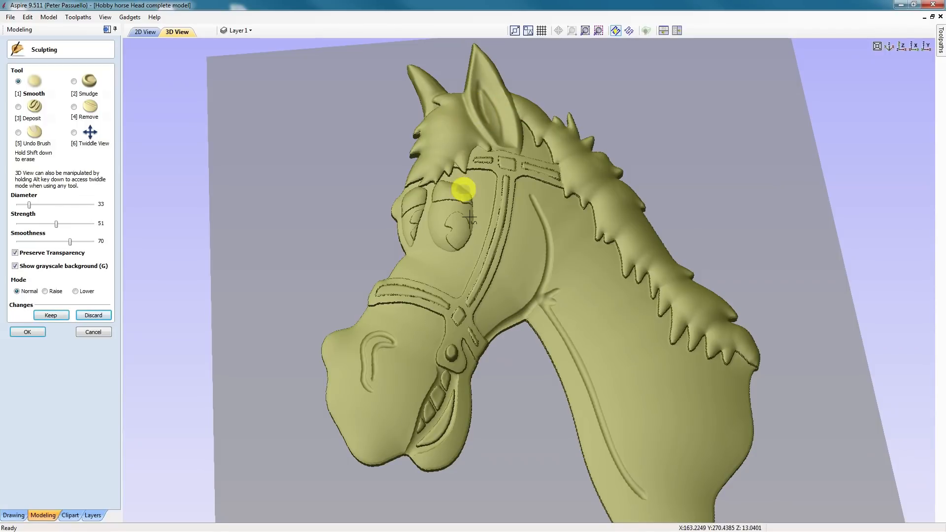
- Soften the pupil and eye edges on both eyes with the Smooth brush at diameter 33
click(91, 132)
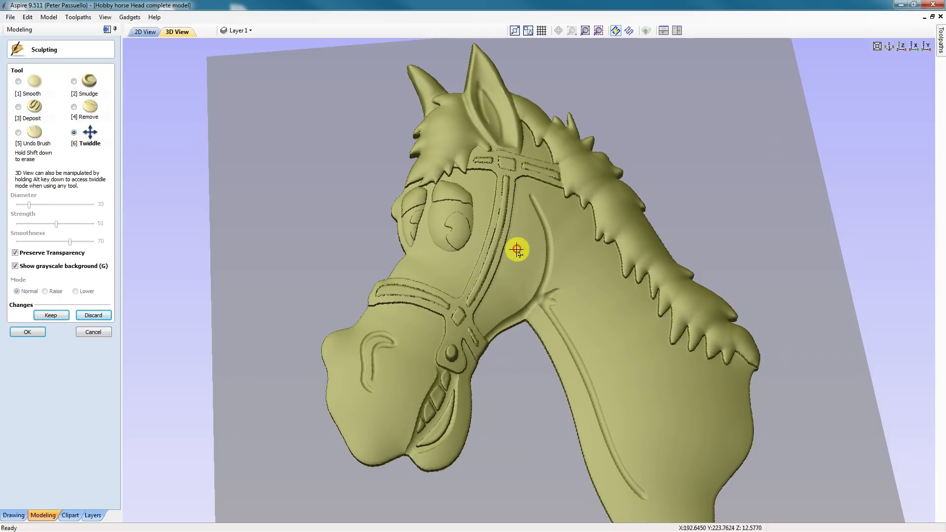
mouse_move(498, 252)
mouse_down()
mouse_move(450, 252)
mouse_move(434, 268)
mouse_move(498, 251)
mouse_move(598, 327)
mouse_move(594, 344)
mouse_move(338, 217)
mouse_up()
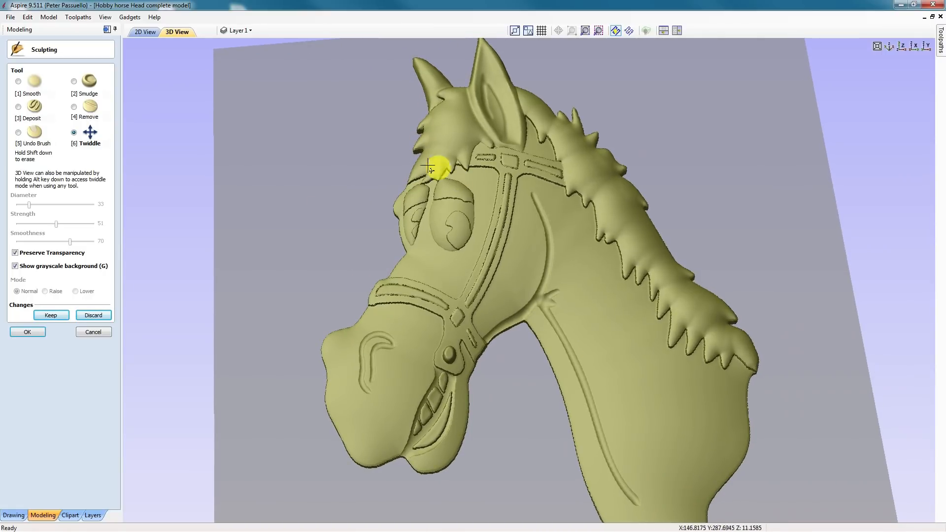
click(18, 80)
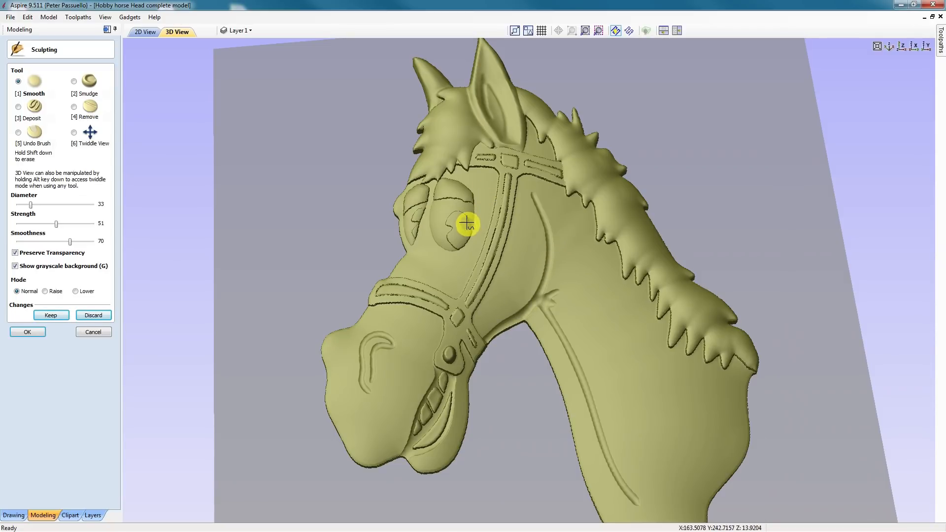
mouse_move(460, 218)
mouse_down()
mouse_move(448, 218)
mouse_move(457, 247)
mouse_move(469, 217)
mouse_move(416, 236)
mouse_up()
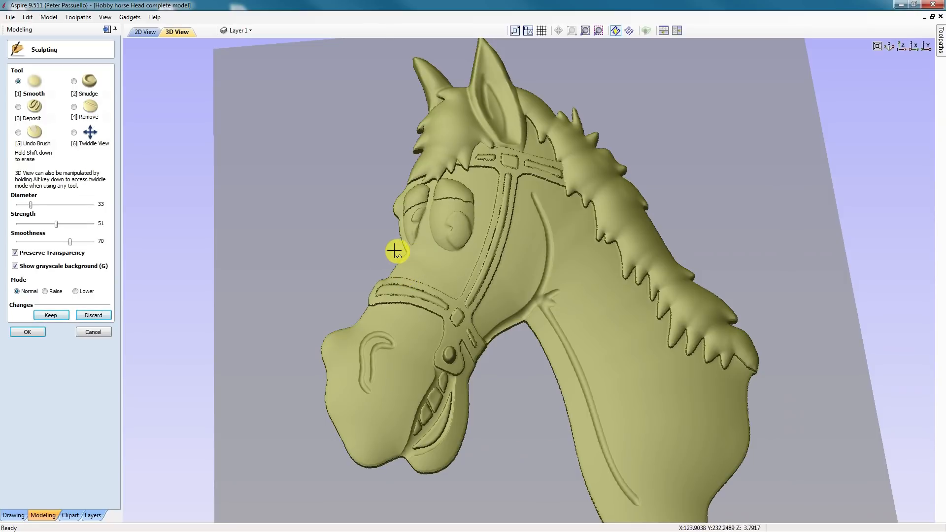
drag(392, 248, 412, 211)
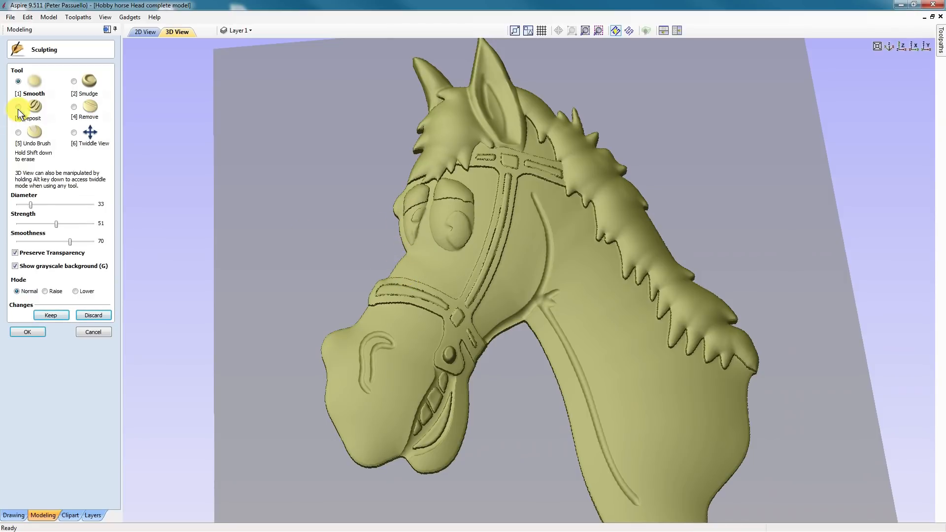
- Sculpt hair strands along the whole mane with the Smudge tool at diameter 47 and strength 61, stroking inward from the tuft tips
click(74, 82)
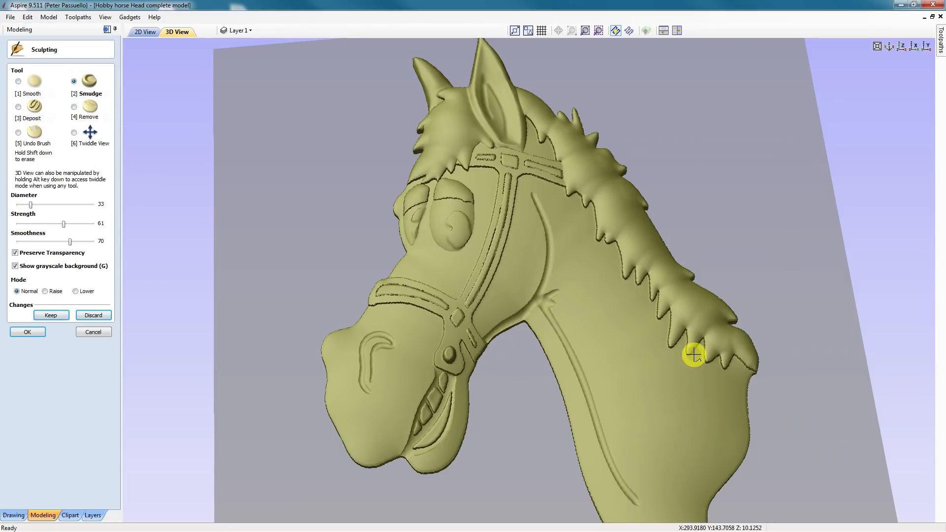
scroll(694, 355, up, 3)
drag(739, 358, 738, 361)
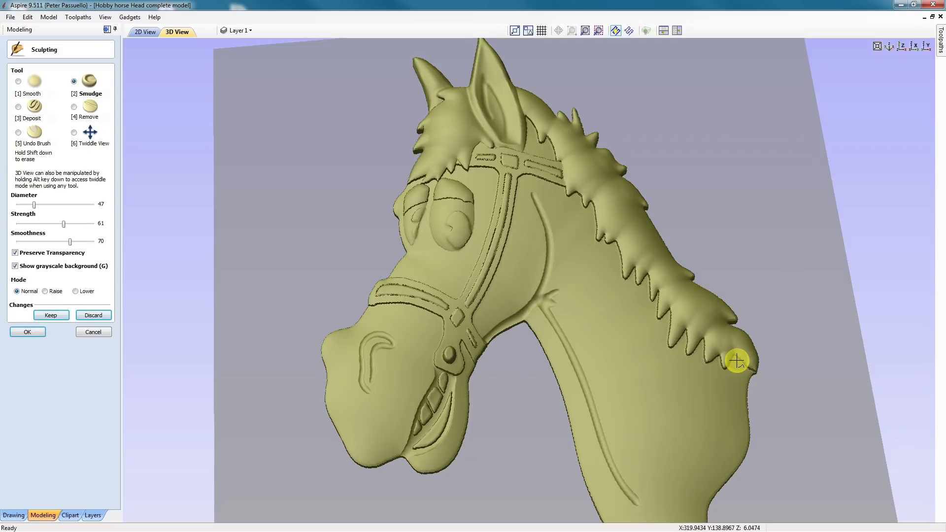
drag(734, 363, 730, 335)
mouse_move(716, 370)
mouse_down()
mouse_move(722, 329)
mouse_move(707, 342)
mouse_move(705, 319)
mouse_move(674, 341)
mouse_move(689, 309)
mouse_move(674, 329)
mouse_move(687, 268)
mouse_move(674, 258)
mouse_up()
mouse_move(644, 295)
mouse_down()
mouse_move(655, 248)
mouse_move(634, 270)
mouse_move(650, 229)
mouse_move(628, 195)
mouse_up()
mouse_move(604, 237)
mouse_down()
mouse_move(619, 183)
mouse_move(595, 180)
mouse_move(601, 151)
mouse_up()
drag(575, 196, 596, 146)
drag(554, 182, 584, 126)
drag(545, 153, 555, 108)
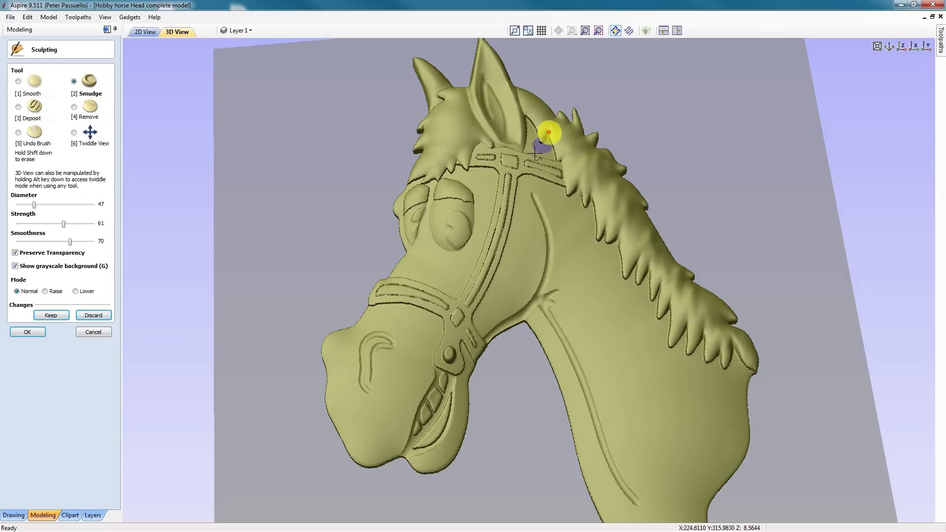
- Sculpt hair strands across the forelock with the Smudge tool at diameter 47 and strength 61, stroking upward from the tuft tips
drag(479, 141, 464, 123)
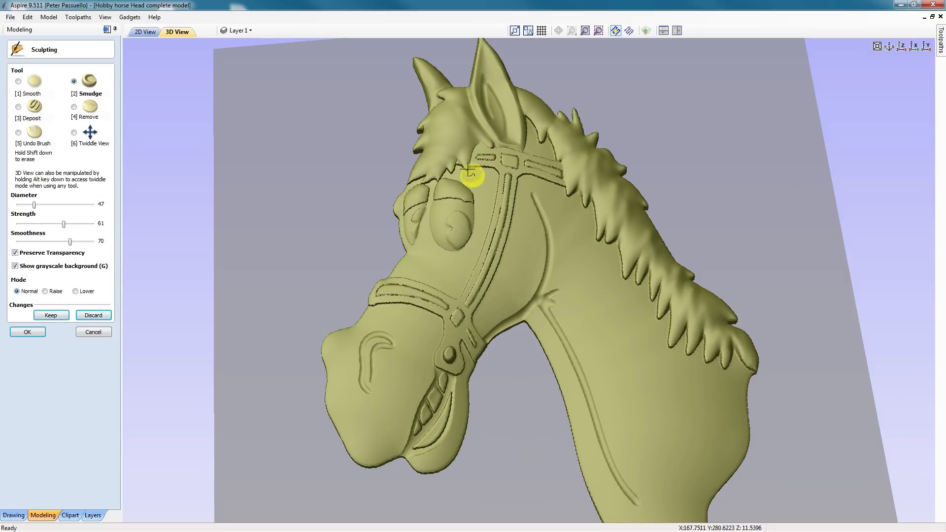
drag(458, 158, 449, 104)
drag(447, 169, 447, 119)
drag(436, 176, 430, 131)
drag(432, 182, 435, 139)
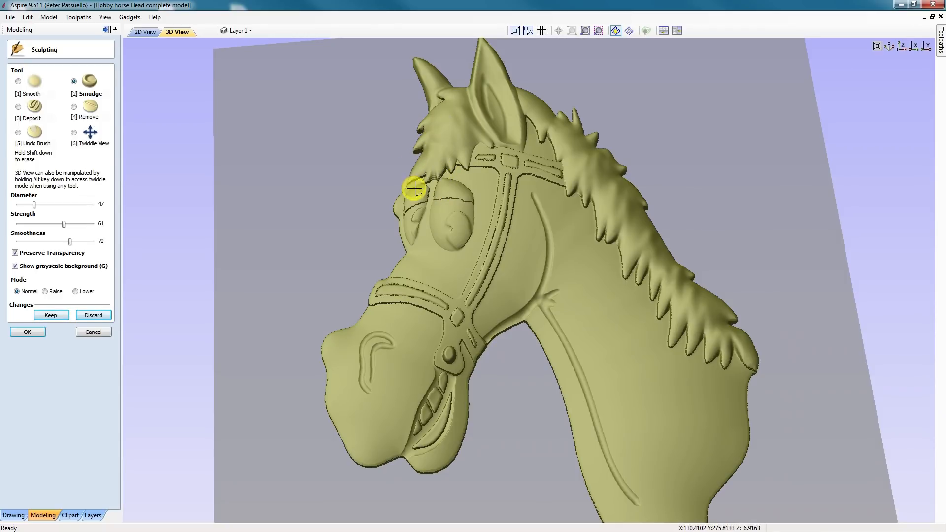
drag(424, 176, 437, 143)
mouse_move(422, 179)
mouse_down()
mouse_move(450, 121)
mouse_move(443, 112)
mouse_move(473, 91)
mouse_up()
drag(460, 143, 457, 103)
- Add more hair strands and pull out the tuft tips along the mane with the Smudge tool at diameter 47
mouse_move(542, 147)
mouse_down()
mouse_move(534, 97)
mouse_move(541, 110)
mouse_up()
mouse_move(566, 148)
mouse_down()
mouse_move(557, 114)
mouse_move(564, 125)
mouse_up()
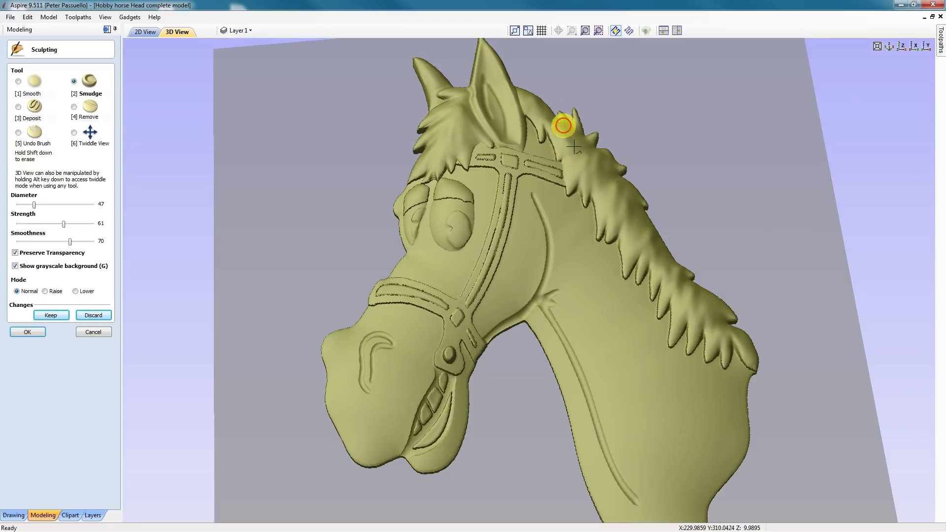
drag(587, 179, 579, 141)
drag(640, 238, 633, 176)
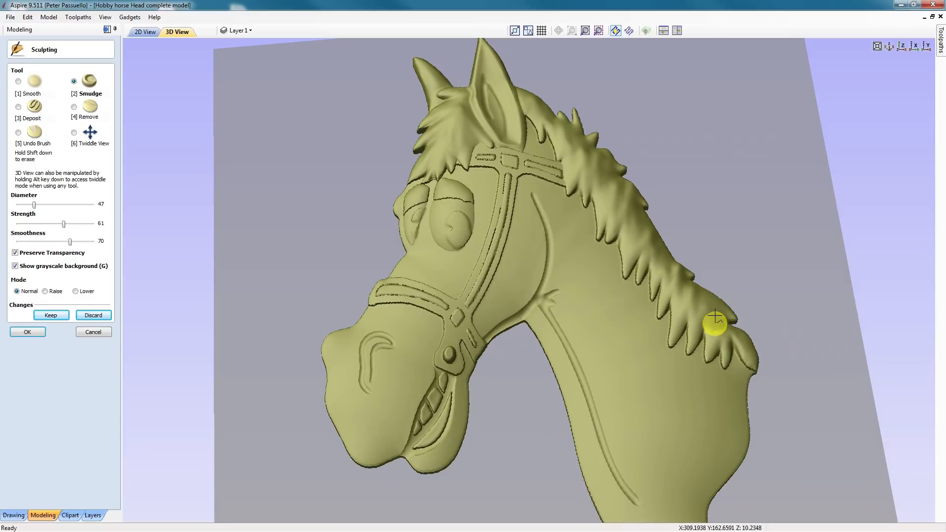
mouse_move(724, 353)
mouse_down()
mouse_move(724, 384)
mouse_move(704, 367)
mouse_move(702, 384)
mouse_up()
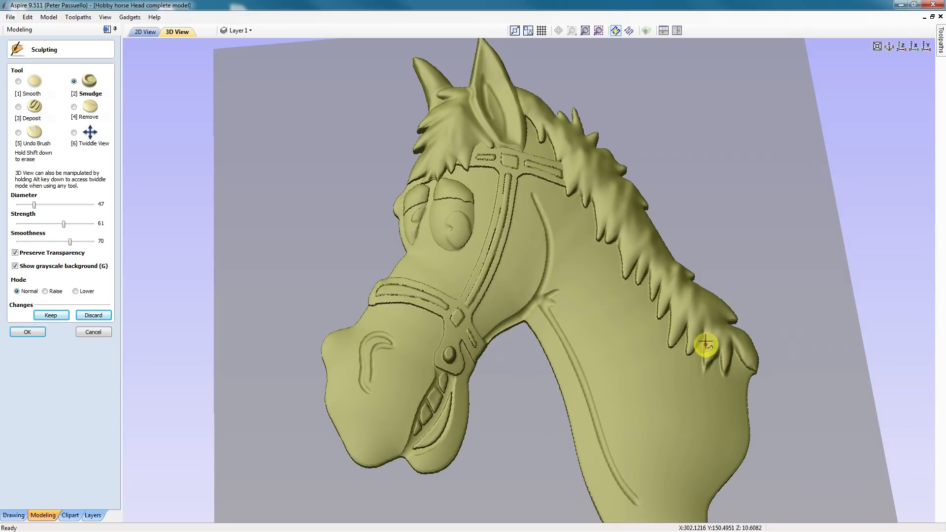
drag(680, 321, 665, 351)
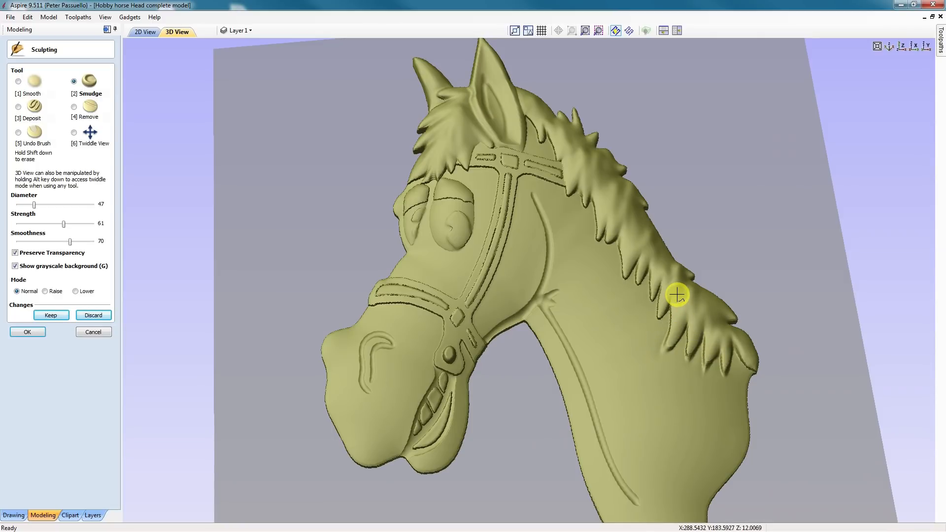
drag(661, 302, 655, 332)
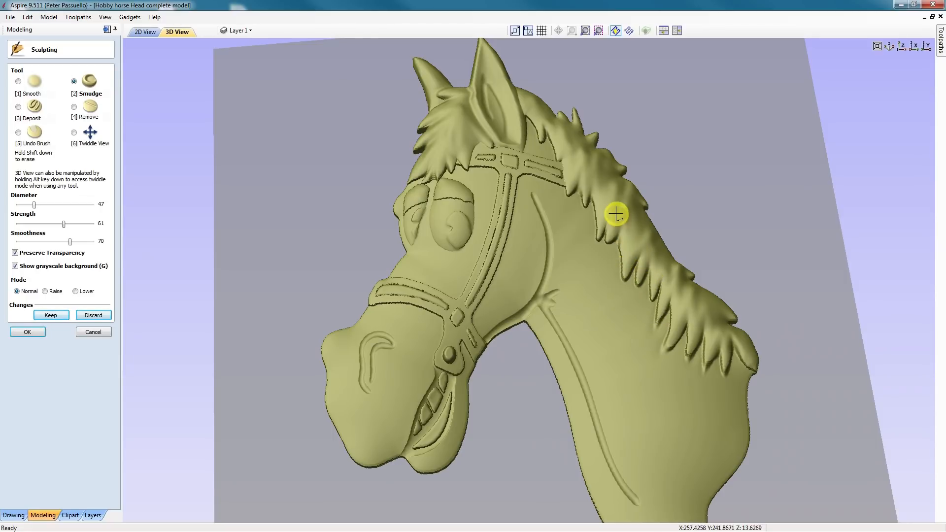
drag(606, 206, 591, 205)
- Keep the sculpting changes and finish the sculpting session
scroll(522, 250, down, 2)
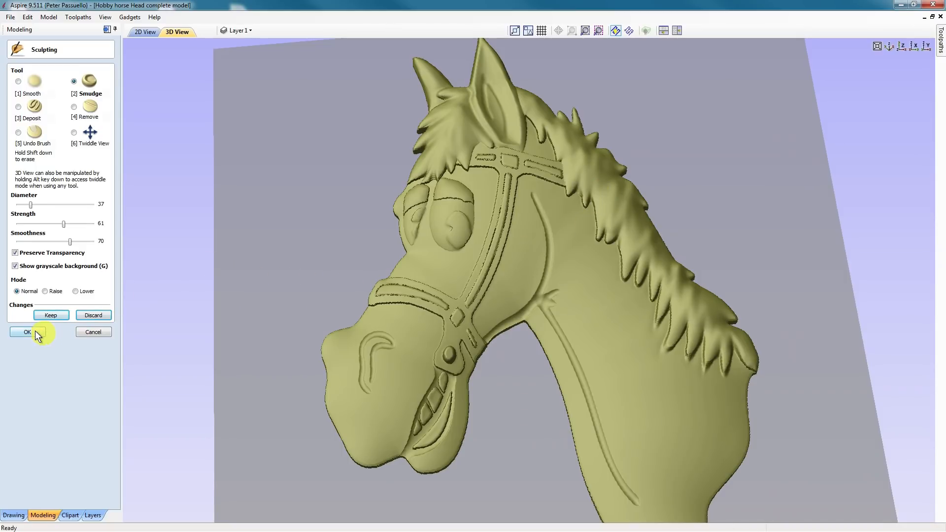
click(58, 314)
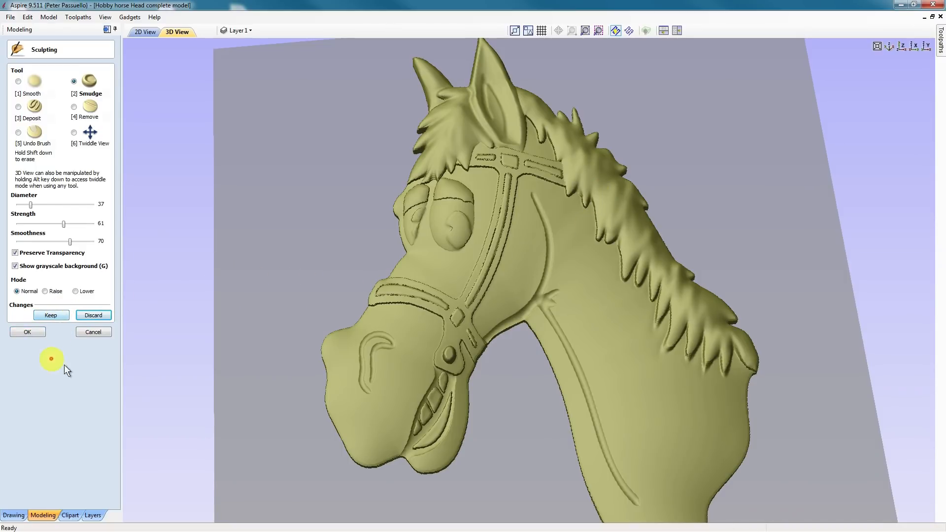
scroll(537, 372, down, 2)
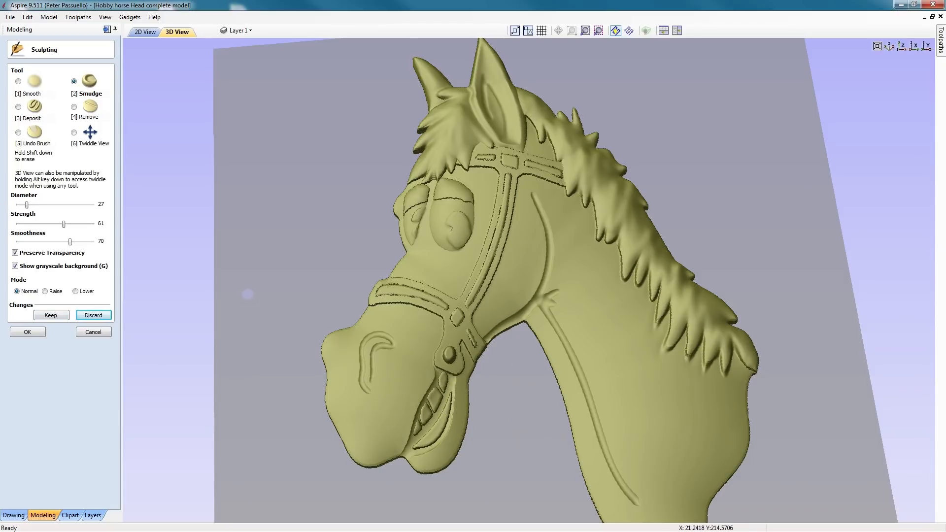
click(26, 334)
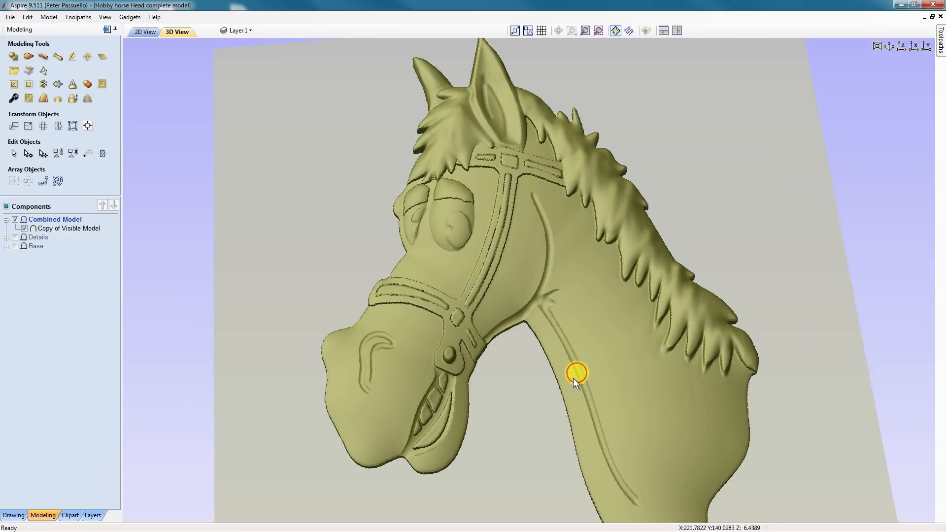
- Scale the combined horse head model to an exact height of 17.5 mm
drag(574, 379, 557, 311)
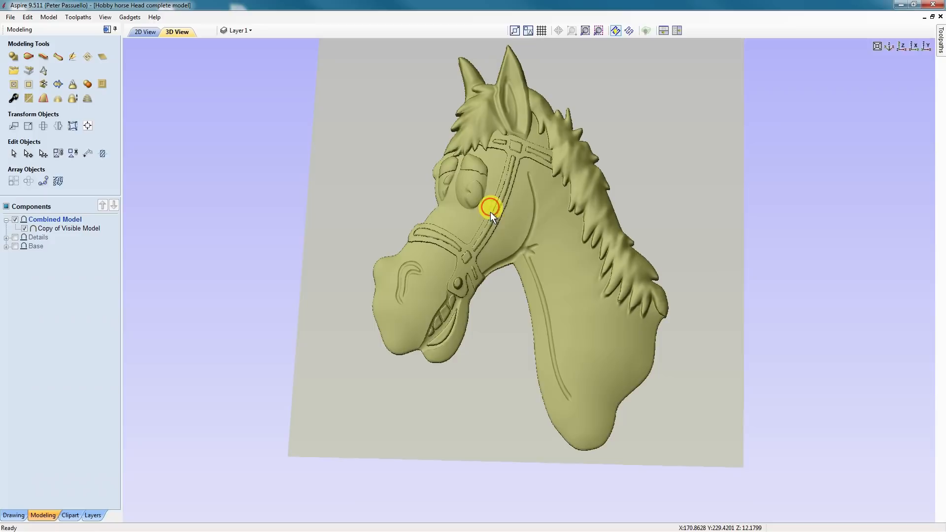
drag(490, 212, 539, 227)
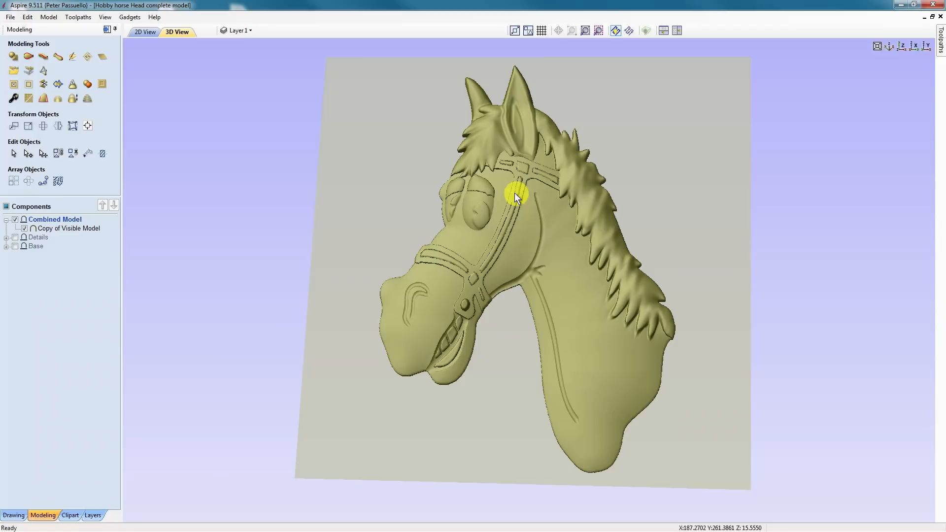
click(68, 230)
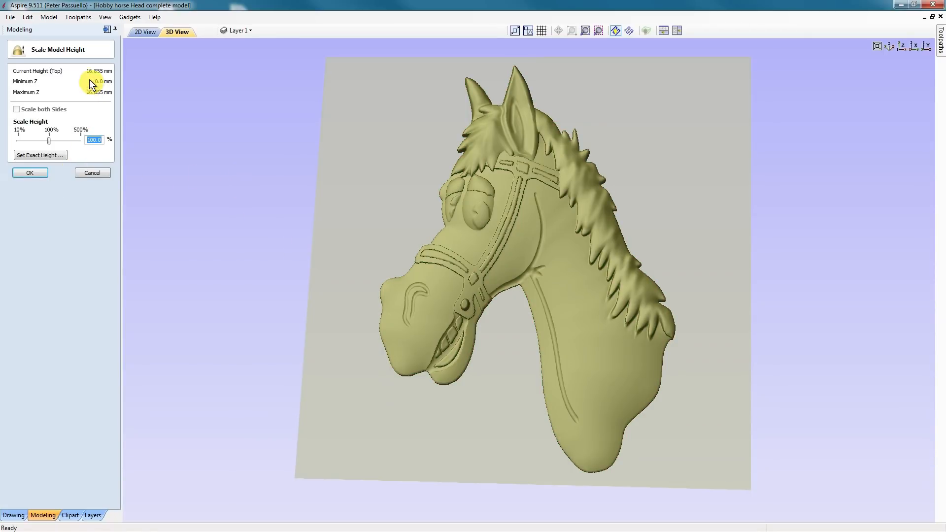
click(48, 156)
text(17.5)
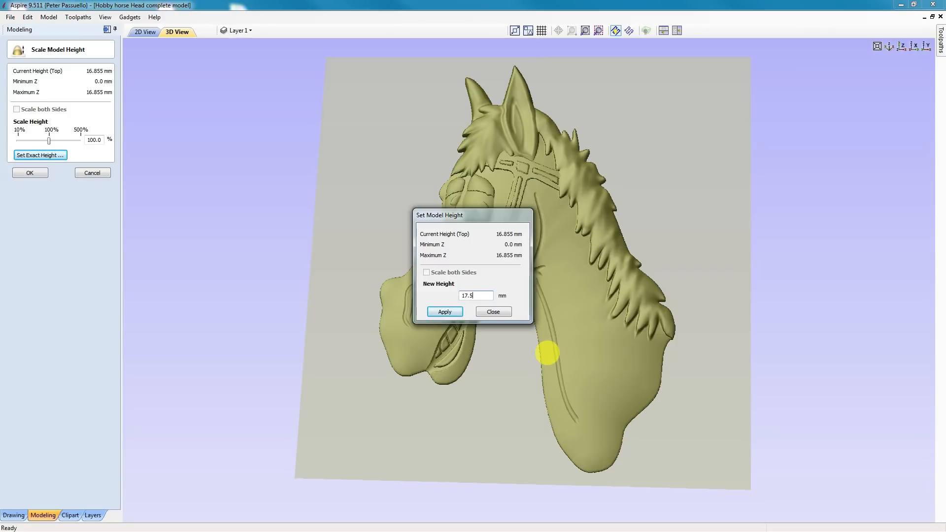
click(436, 311)
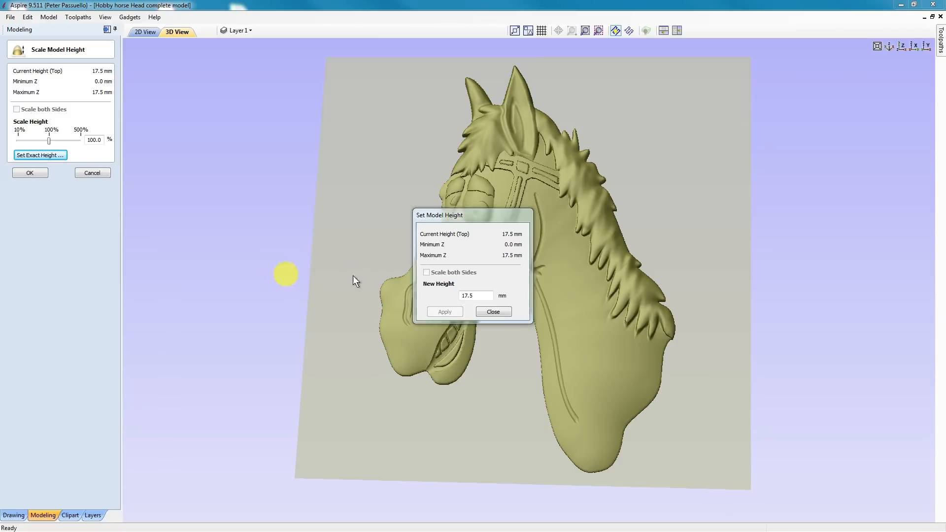
click(494, 312)
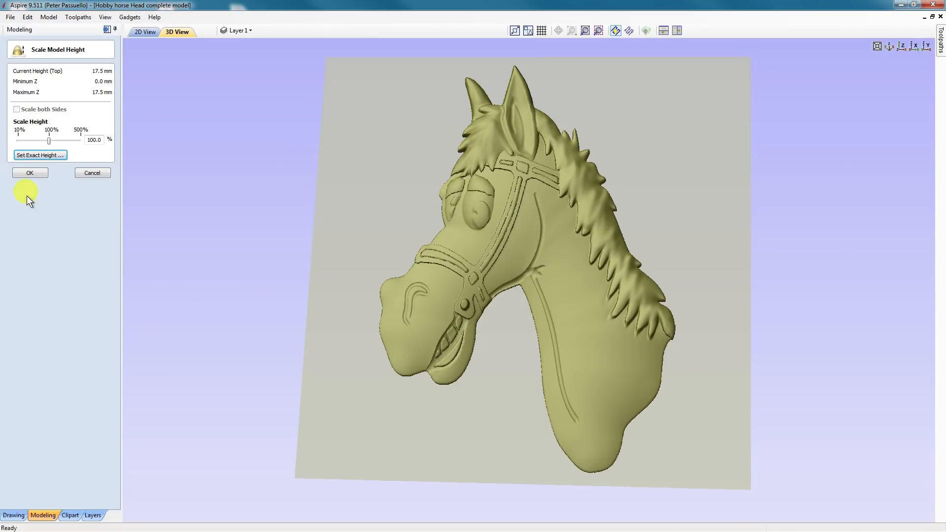
click(40, 175)
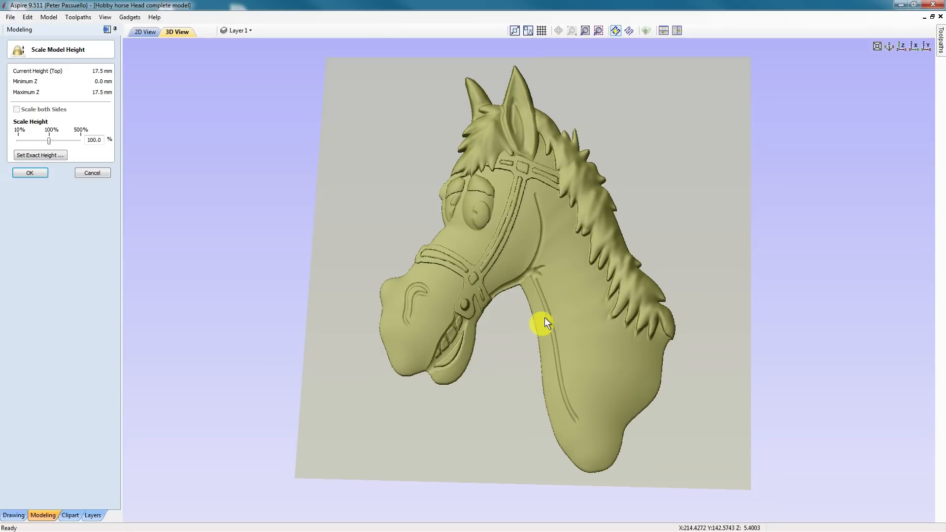
drag(570, 308, 576, 298)
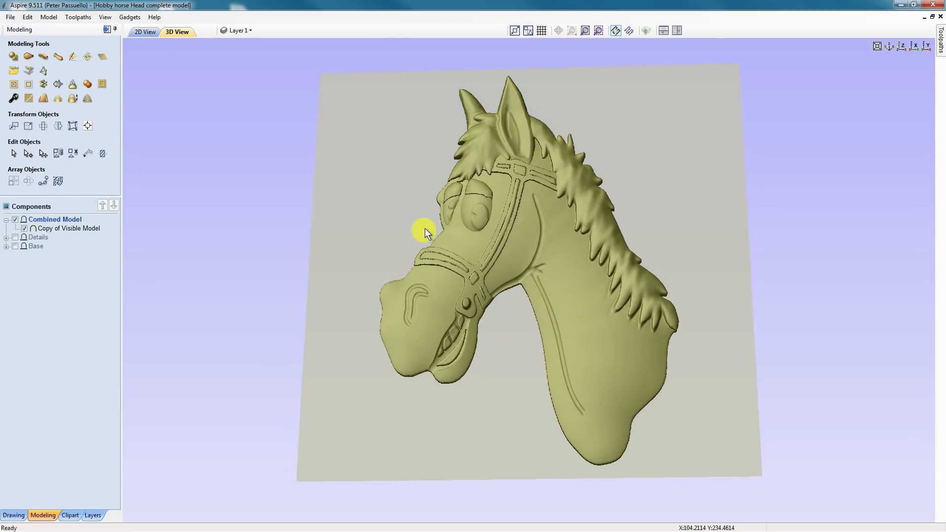
drag(445, 223, 560, 274)
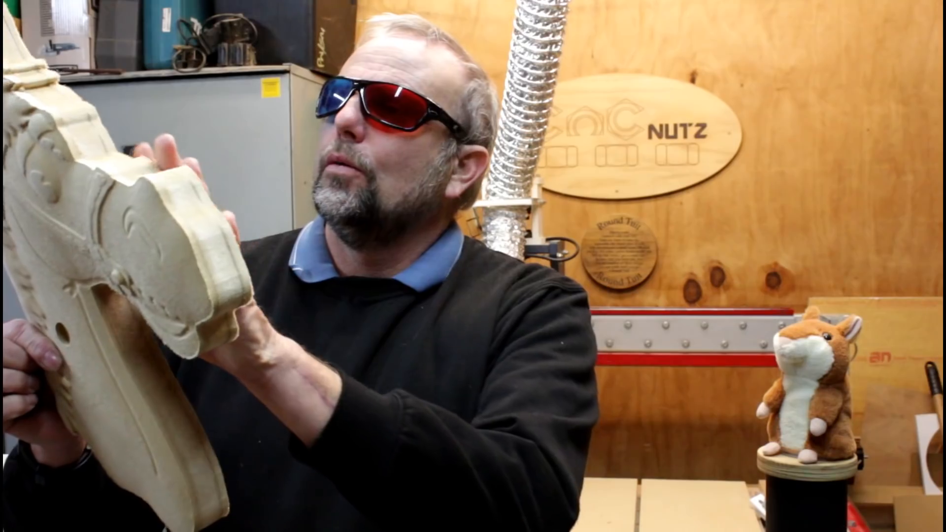